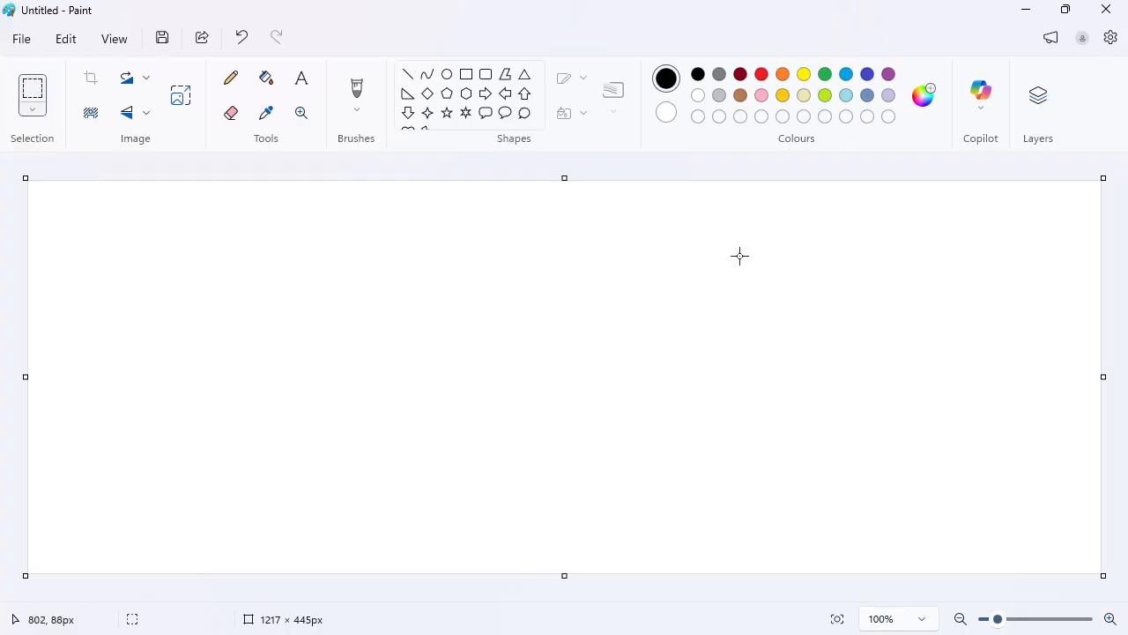
Restore the Paint window to a smaller size, move it toward the middle of the desktop, and maximize it again.
{"action": "left_click", "coordinate": [1074, 15]}
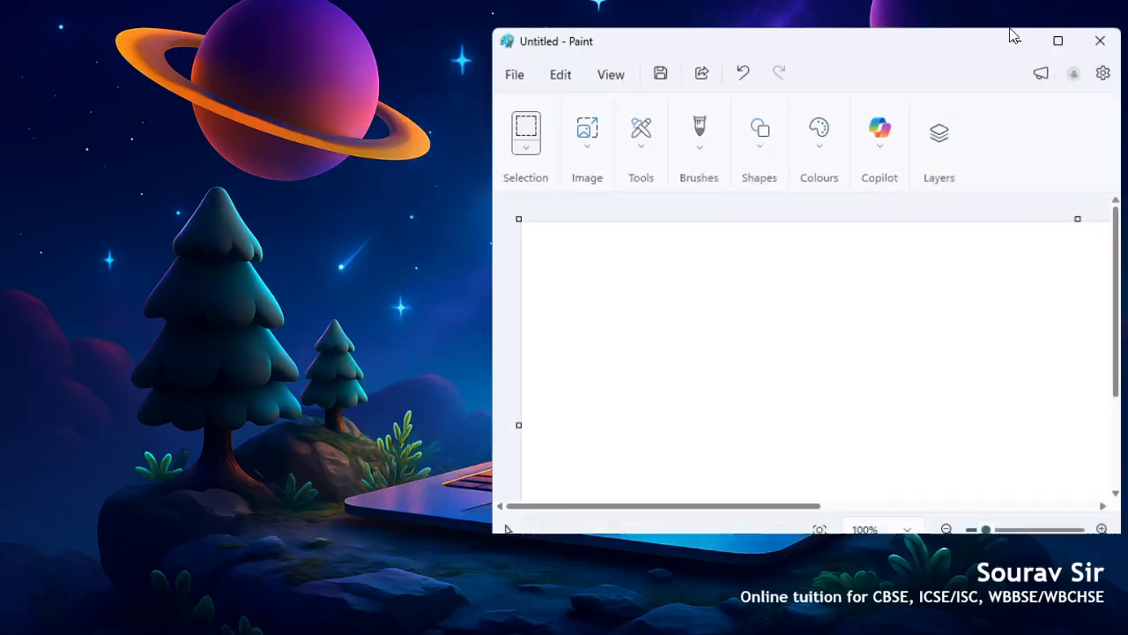
{"action": "mouse_move", "coordinate": [801, 55]}
{"action": "left_mouse_down"}
{"action": "mouse_move", "coordinate": [685, 85]}
{"action": "mouse_move", "coordinate": [580, 73]}
{"action": "mouse_move", "coordinate": [576, 103]}
{"action": "mouse_move", "coordinate": [667, 100]}
{"action": "mouse_move", "coordinate": [670, 118]}
{"action": "mouse_move", "coordinate": [606, 107]}
{"action": "left_mouse_up"}
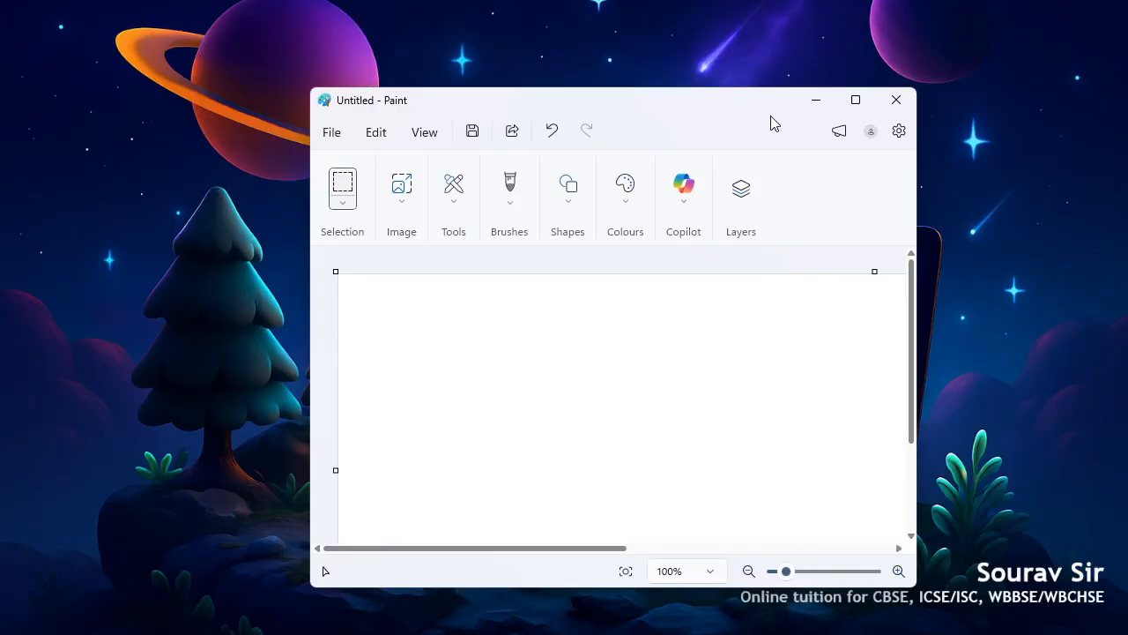
{"action": "left_click", "coordinate": [862, 104]}
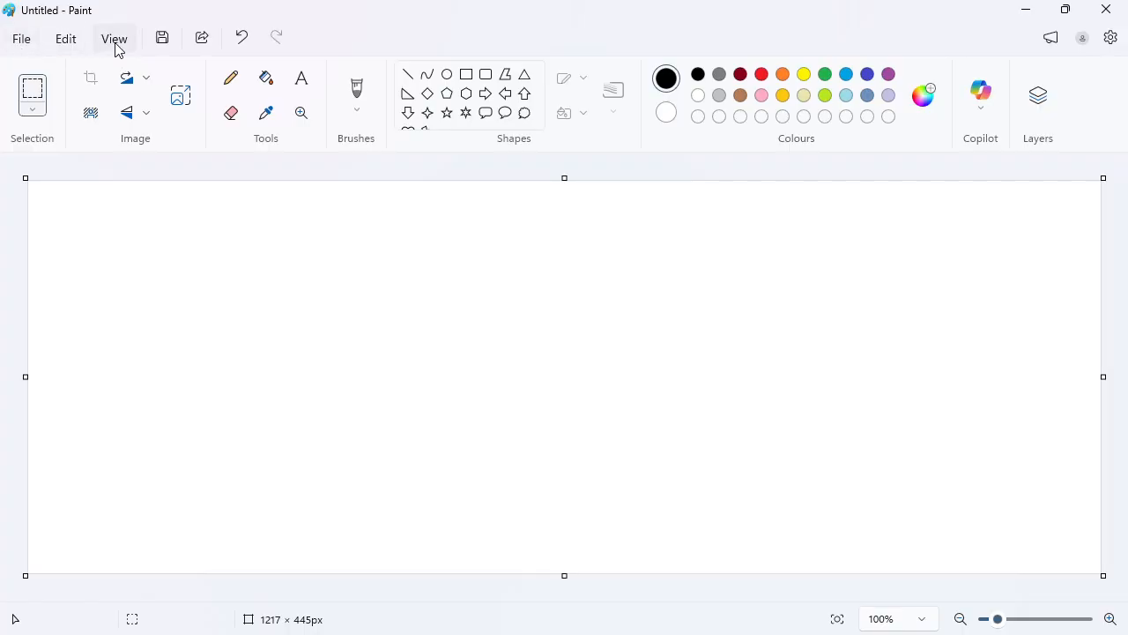
{"action": "left_click", "coordinate": [24, 46]}
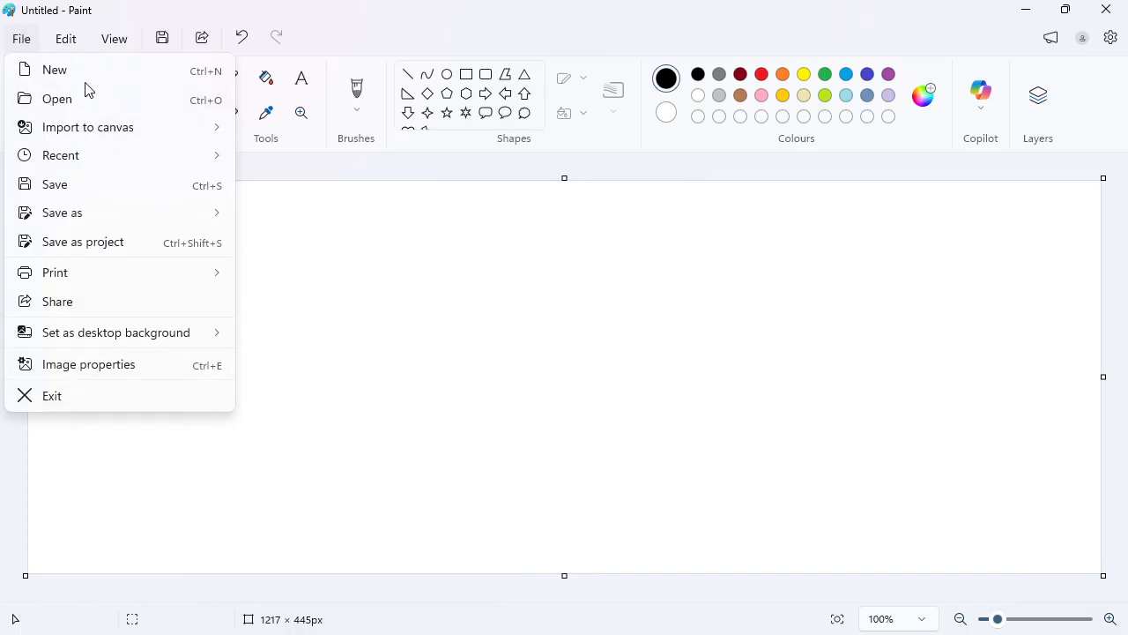
{"action": "left_click", "coordinate": [63, 50]}
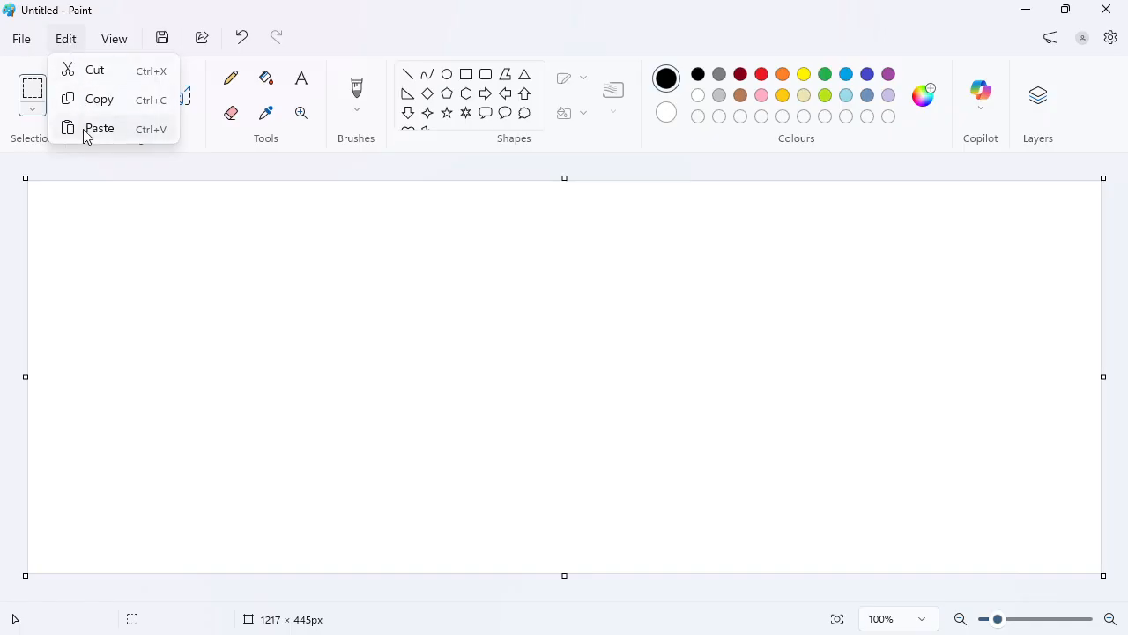
{"action": "left_click", "coordinate": [114, 41]}
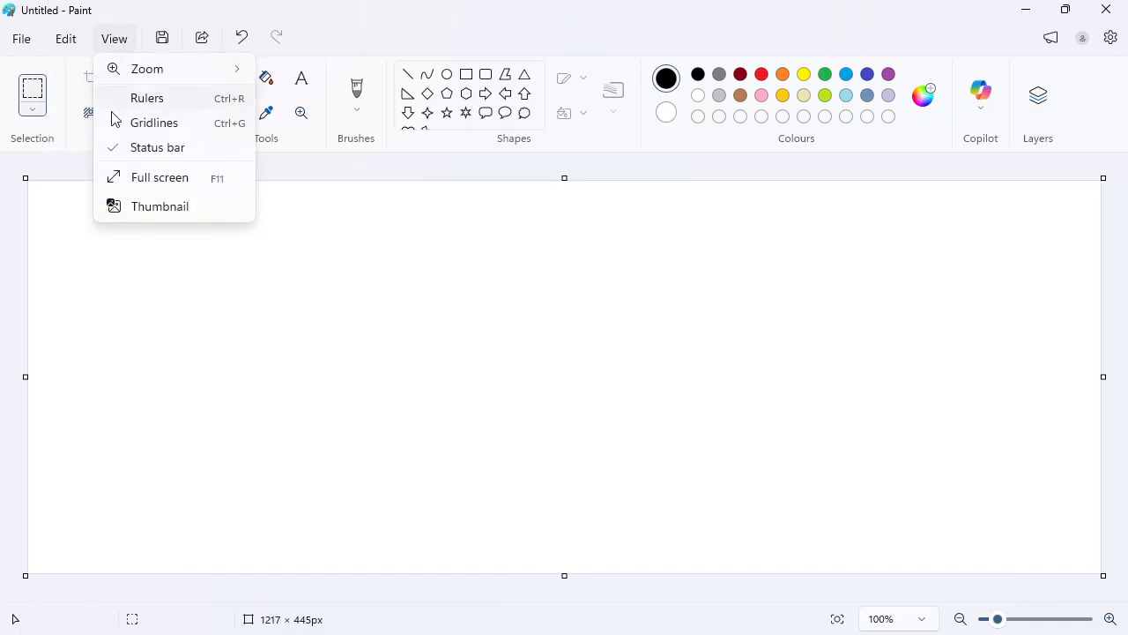
{"action": "left_click", "coordinate": [352, 40]}
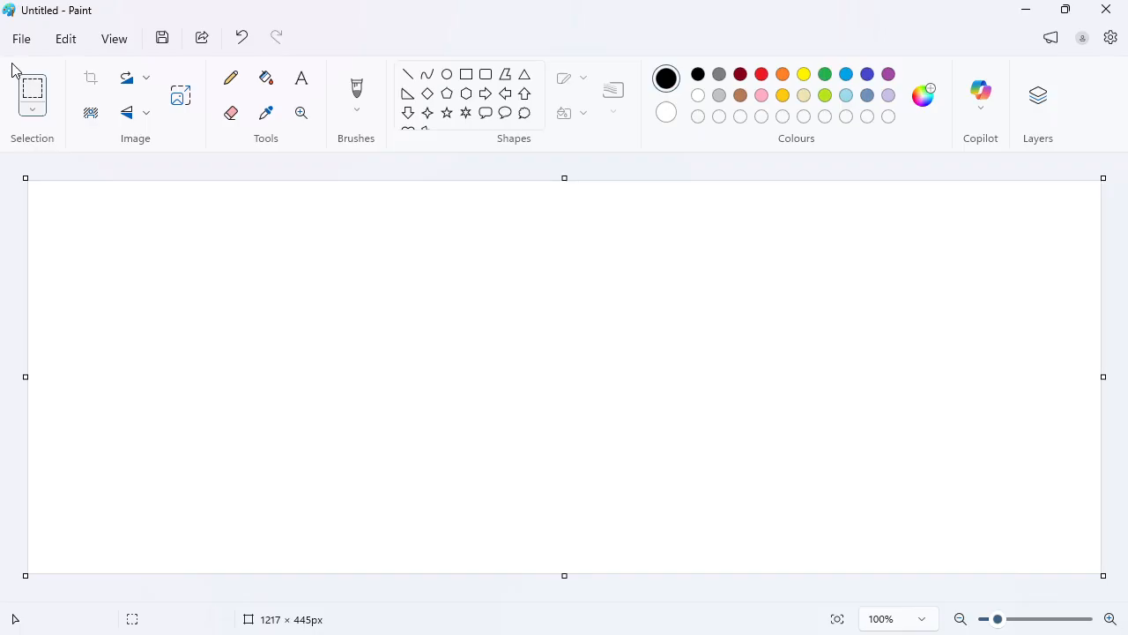
{"action": "left_click", "coordinate": [31, 111]}
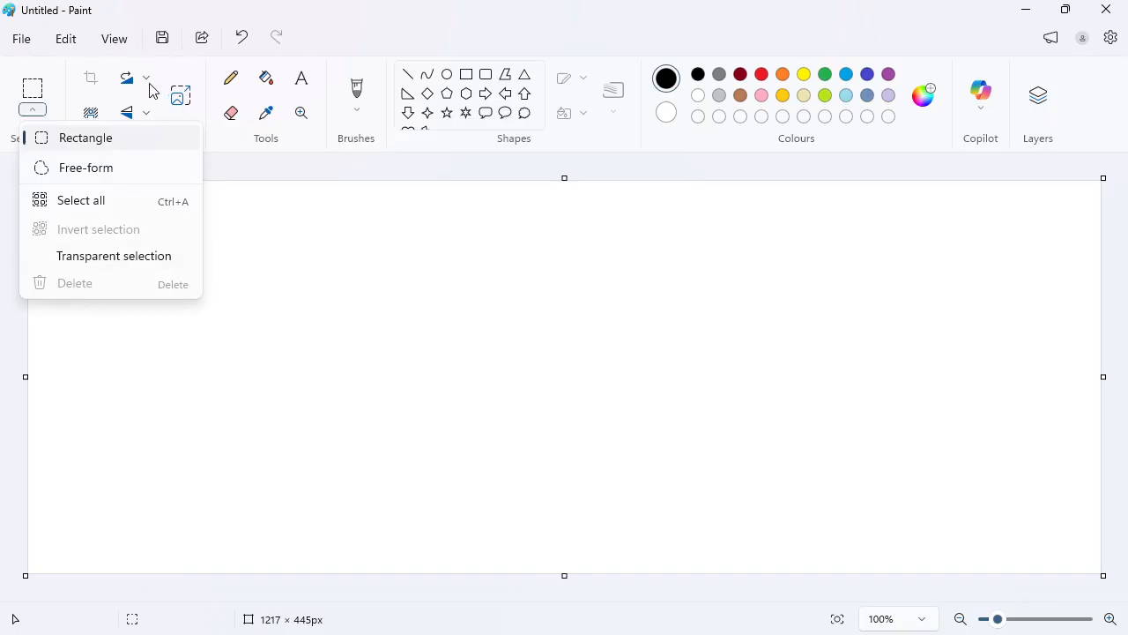
{"action": "left_click", "coordinate": [428, 34]}
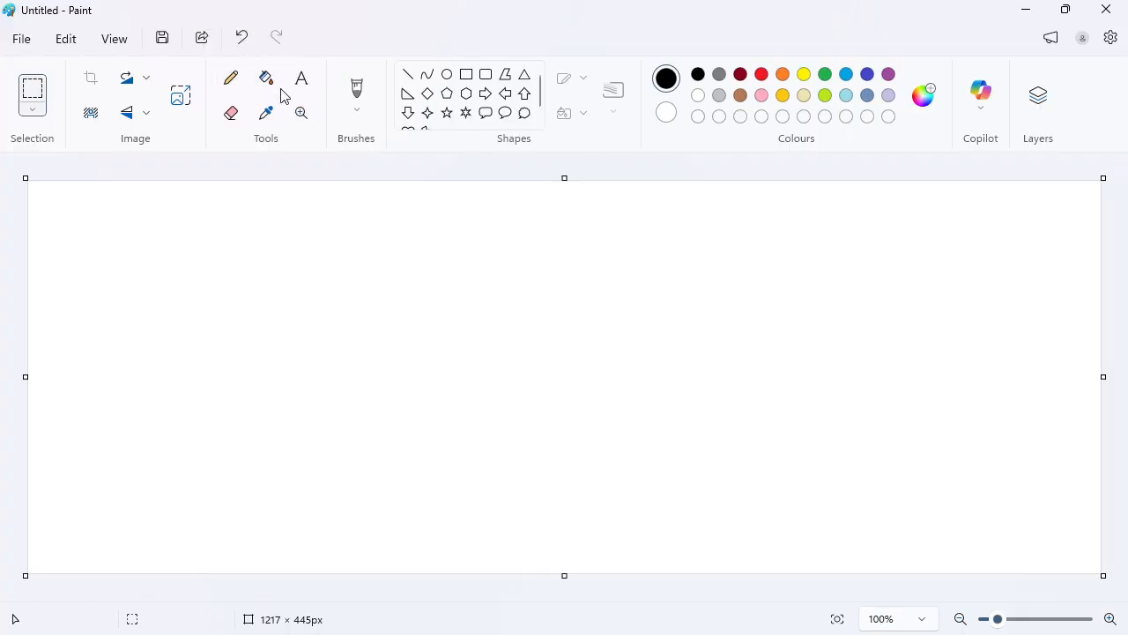
Draw a long winding black pencil line across the canvas and a rough closed circle near its right edge.
{"action": "left_click", "coordinate": [232, 86]}
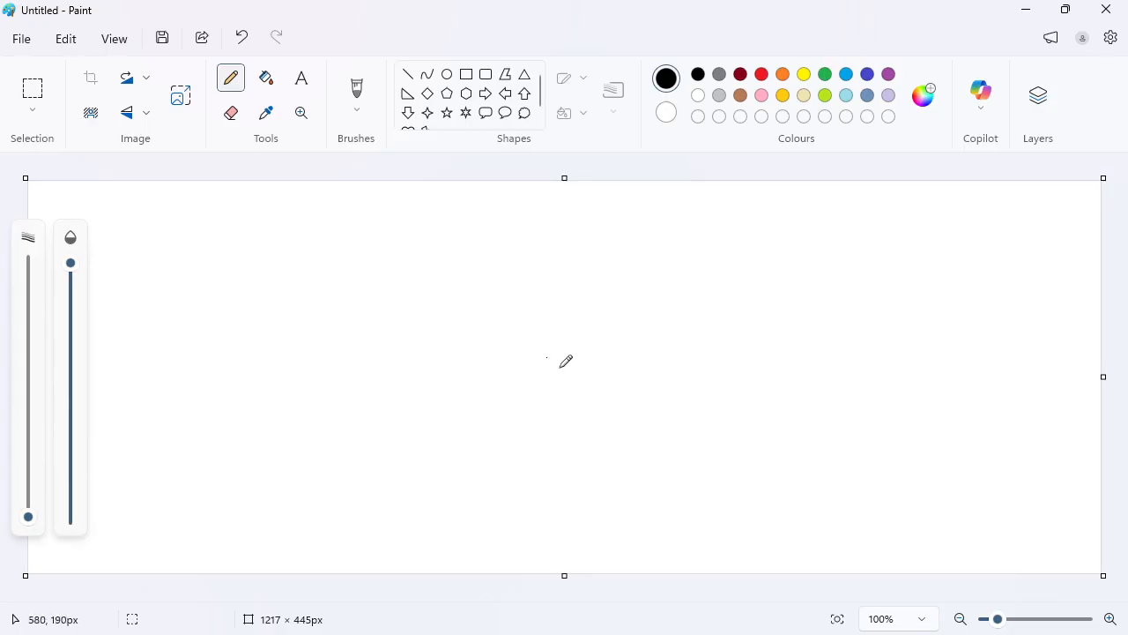
{"action": "mouse_move", "coordinate": [210, 254]}
{"action": "left_mouse_down"}
{"action": "mouse_move", "coordinate": [526, 310]}
{"action": "mouse_move", "coordinate": [718, 312]}
{"action": "mouse_move", "coordinate": [785, 362]}
{"action": "mouse_move", "coordinate": [598, 358]}
{"action": "mouse_move", "coordinate": [427, 386]}
{"action": "mouse_move", "coordinate": [281, 363]}
{"action": "mouse_move", "coordinate": [230, 307]}
{"action": "mouse_move", "coordinate": [202, 298]}
{"action": "mouse_move", "coordinate": [261, 411]}
{"action": "mouse_move", "coordinate": [425, 405]}
{"action": "mouse_move", "coordinate": [836, 472]}
{"action": "left_mouse_up"}
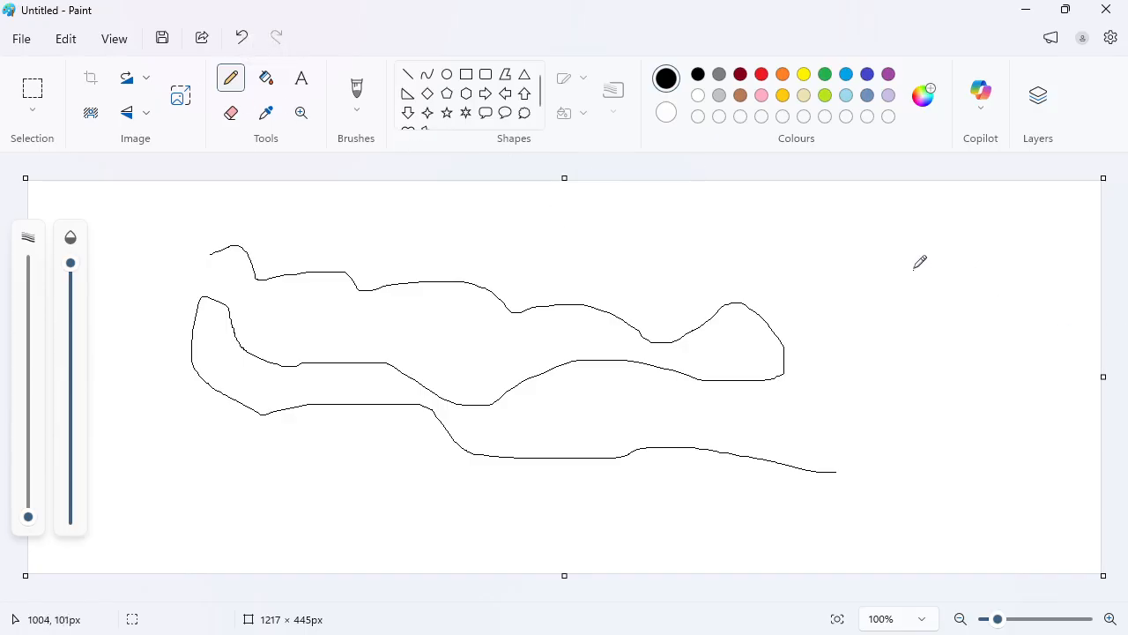
{"action": "mouse_move", "coordinate": [916, 262]}
{"action": "left_mouse_down"}
{"action": "mouse_move", "coordinate": [942, 242]}
{"action": "mouse_move", "coordinate": [1000, 264]}
{"action": "mouse_move", "coordinate": [1010, 319]}
{"action": "mouse_move", "coordinate": [985, 356]}
{"action": "mouse_move", "coordinate": [932, 366]}
{"action": "mouse_move", "coordinate": [898, 346]}
{"action": "mouse_move", "coordinate": [894, 318]}
{"action": "mouse_move", "coordinate": [917, 259]}
{"action": "left_mouse_up"}
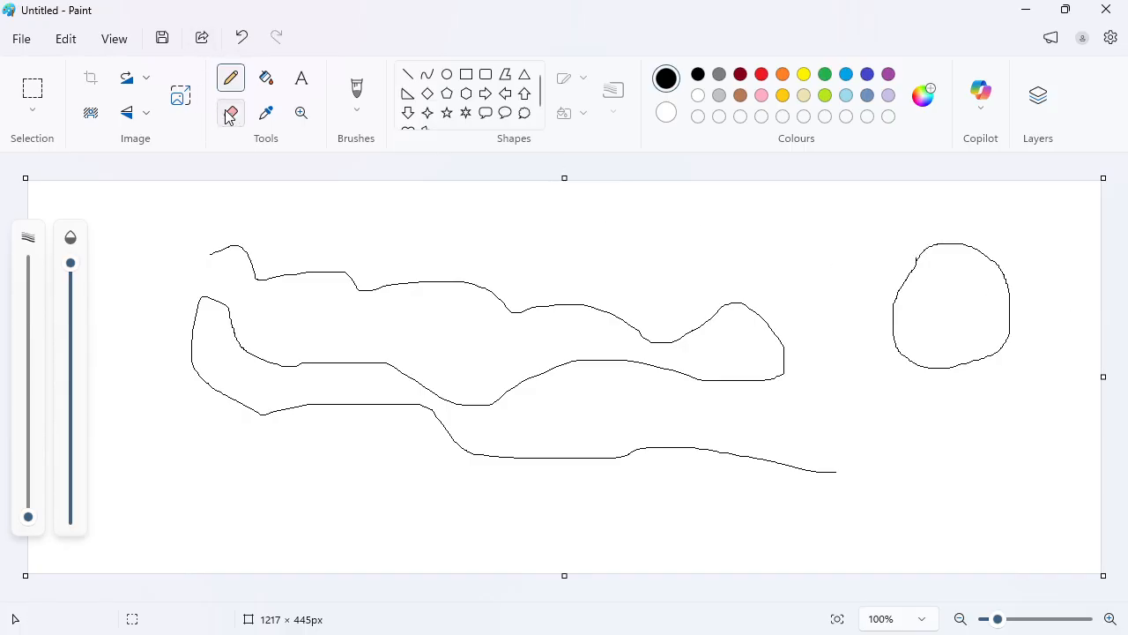
Fill the closed hand-drawn circle with black and refill it with red.
{"action": "left_click", "coordinate": [265, 82]}
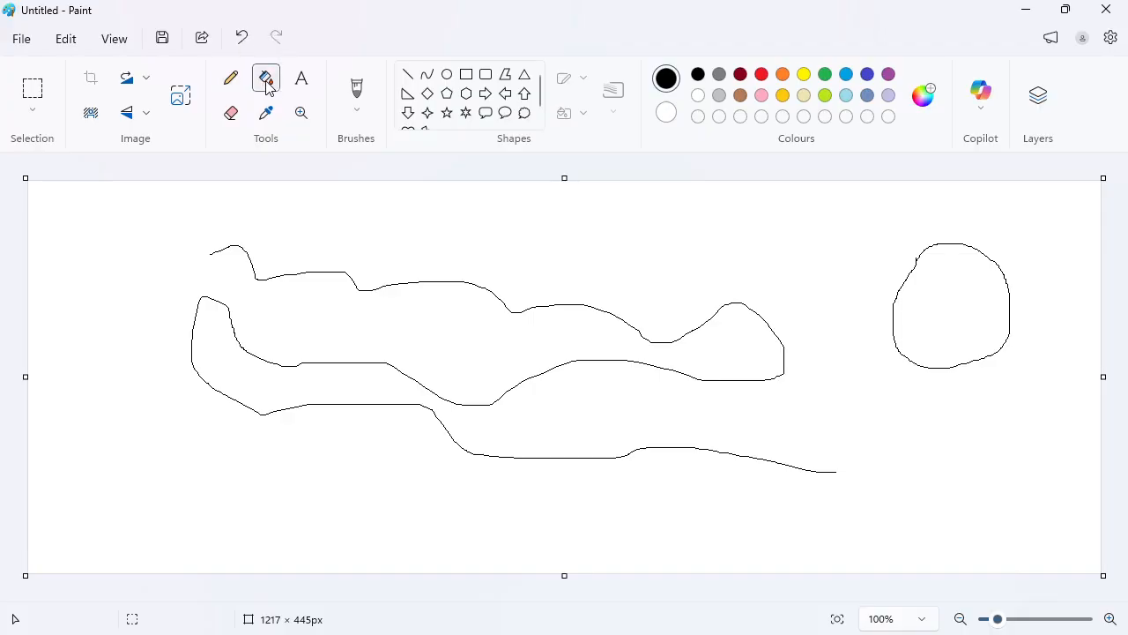
{"action": "left_click", "coordinate": [972, 277]}
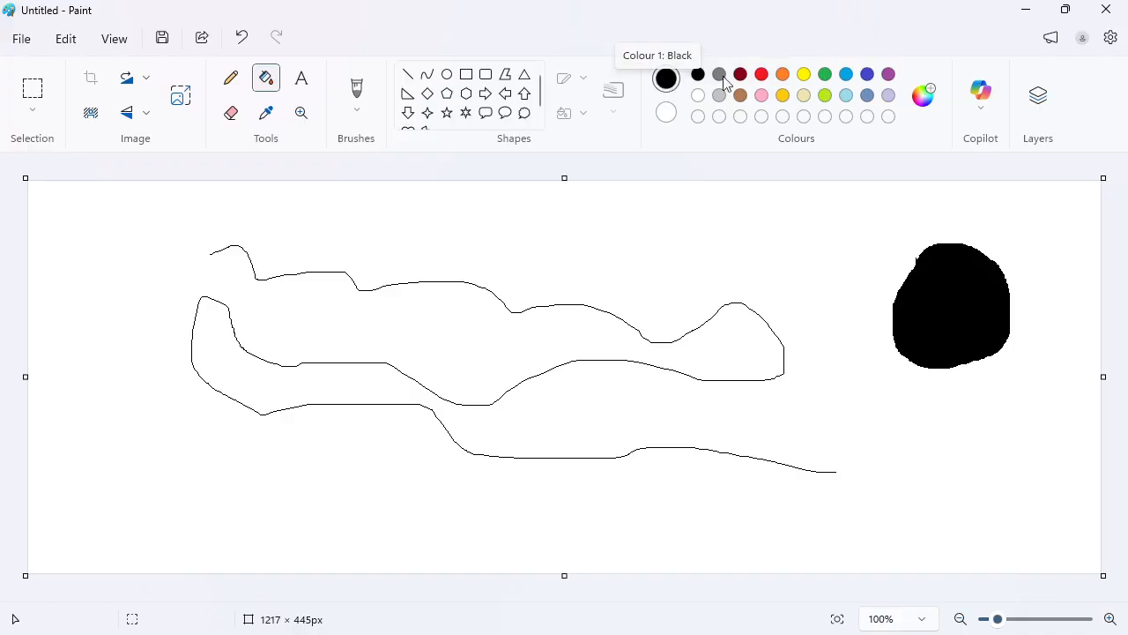
{"action": "left_click", "coordinate": [762, 76]}
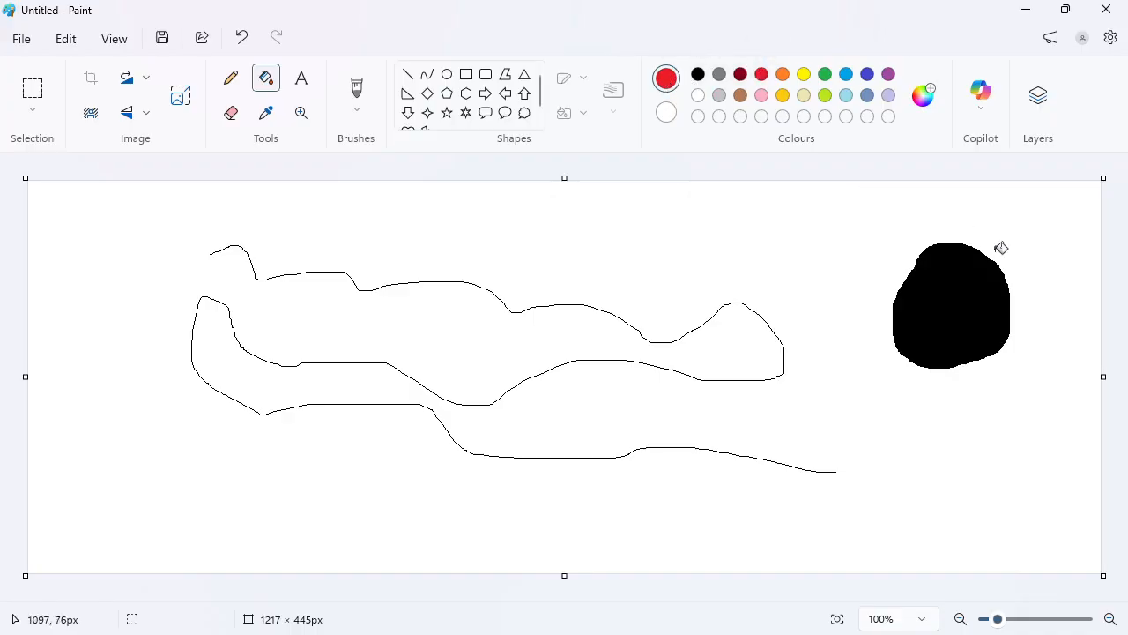
{"action": "left_click", "coordinate": [975, 285]}
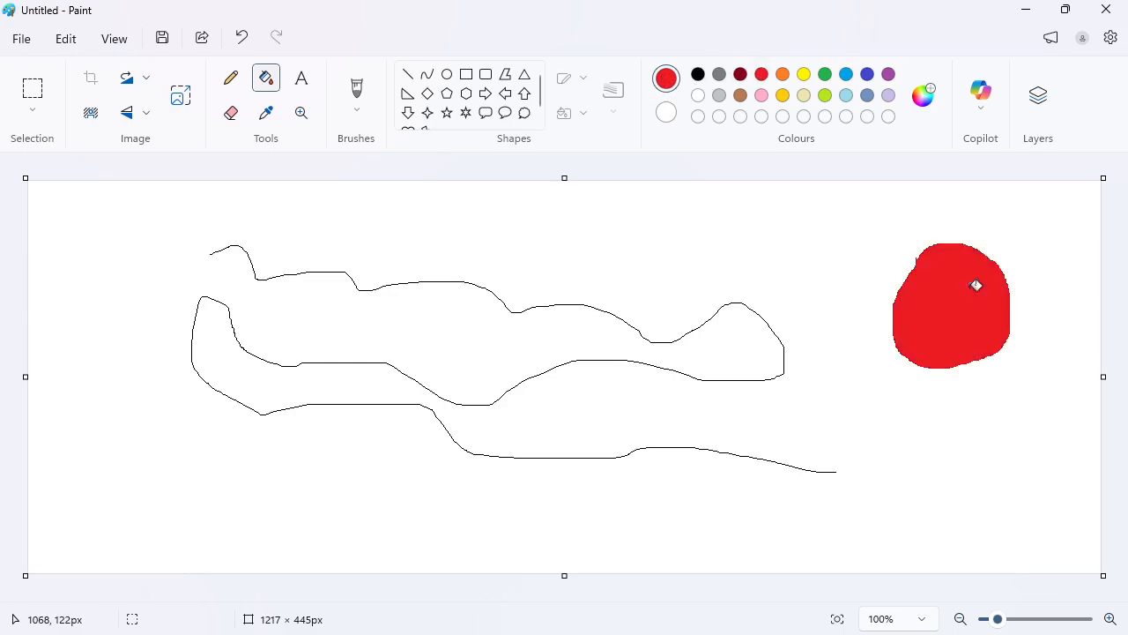
Add a text area of about 496 × 95 px below the winding line and enter the person's name in red.
{"action": "left_click", "coordinate": [301, 81]}
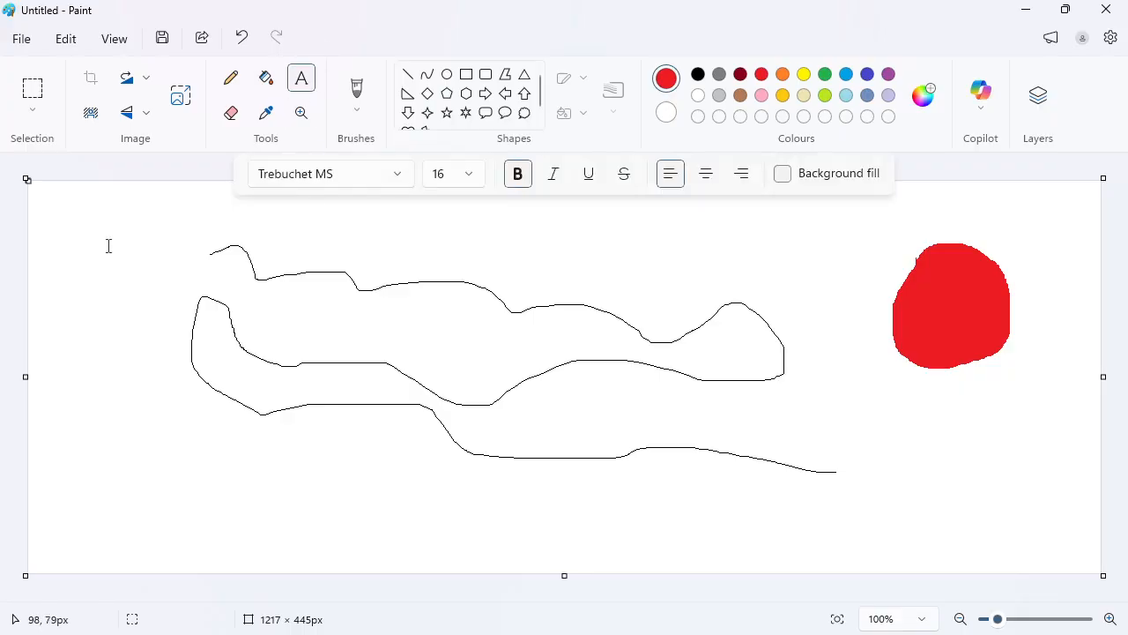
{"action": "left_click_drag", "start_coordinate": [98, 472], "coordinate": [538, 559]}
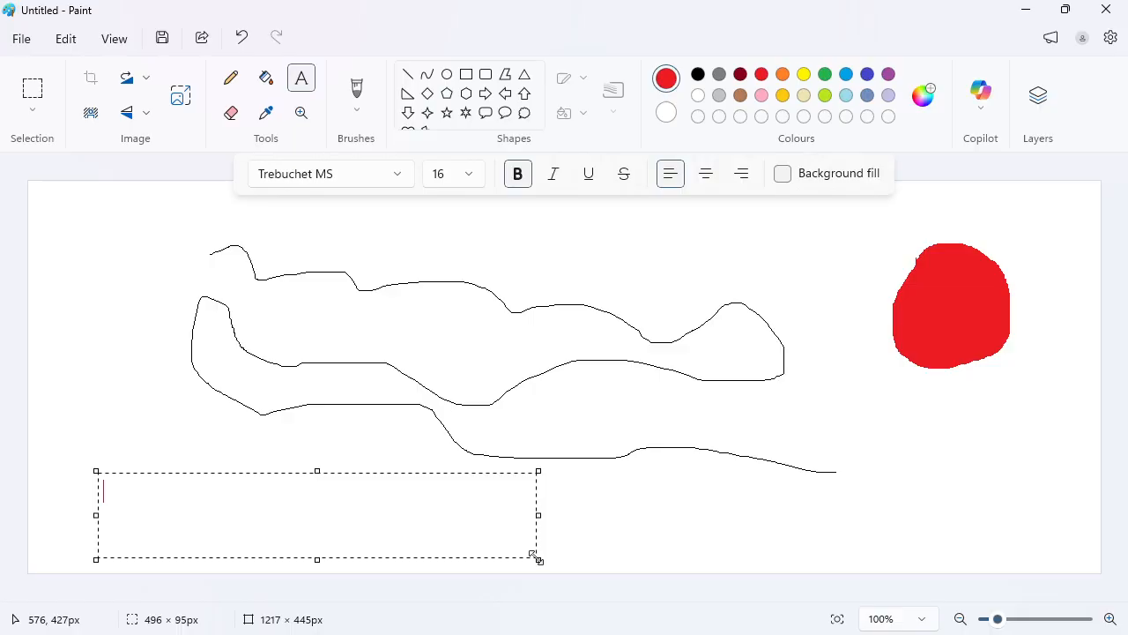
{"action": "type", "text": "Sourav Sir"}
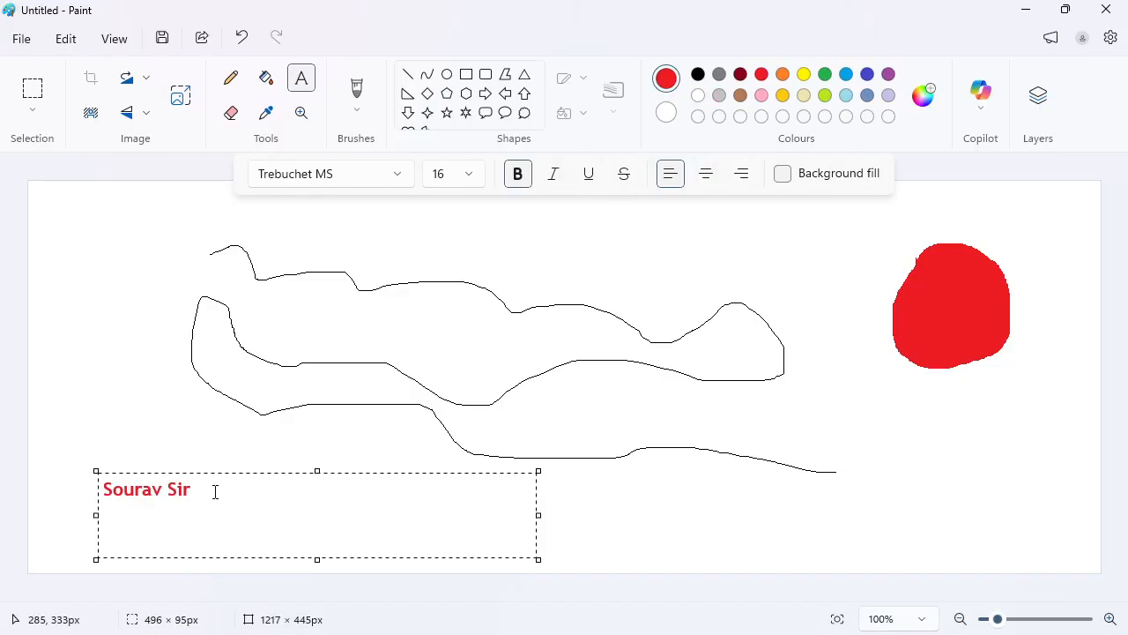
Recolour the entered name green, place the text on the canvas, and undo the text insertion.
{"action": "left_click_drag", "start_coordinate": [214, 492], "coordinate": [93, 490]}
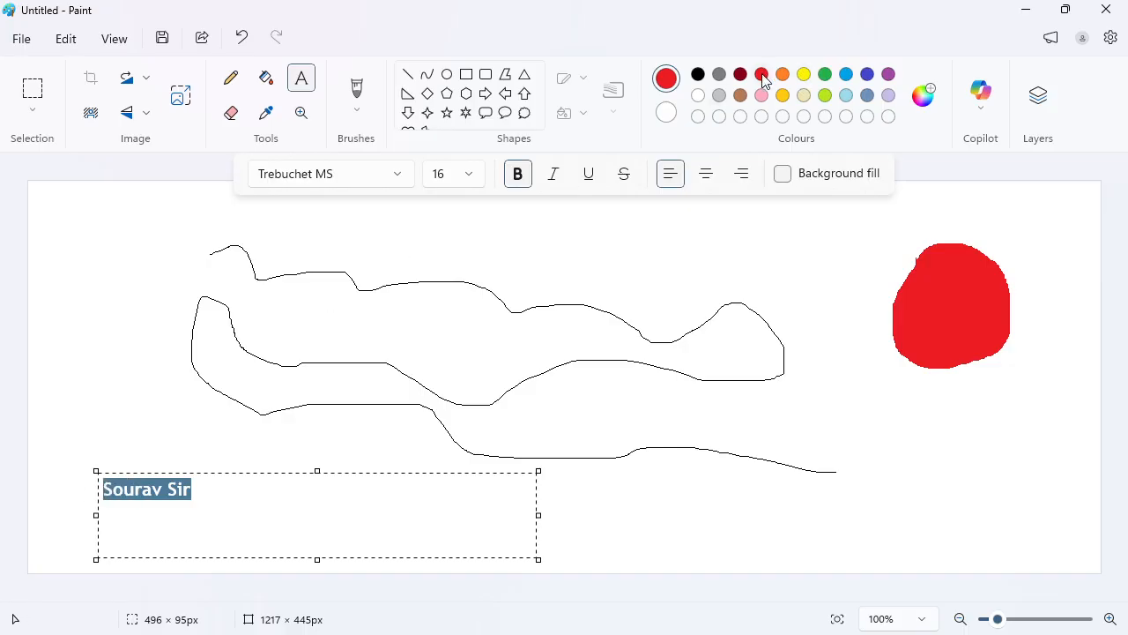
{"action": "left_click", "coordinate": [825, 75]}
{"action": "left_click", "coordinate": [217, 520]}
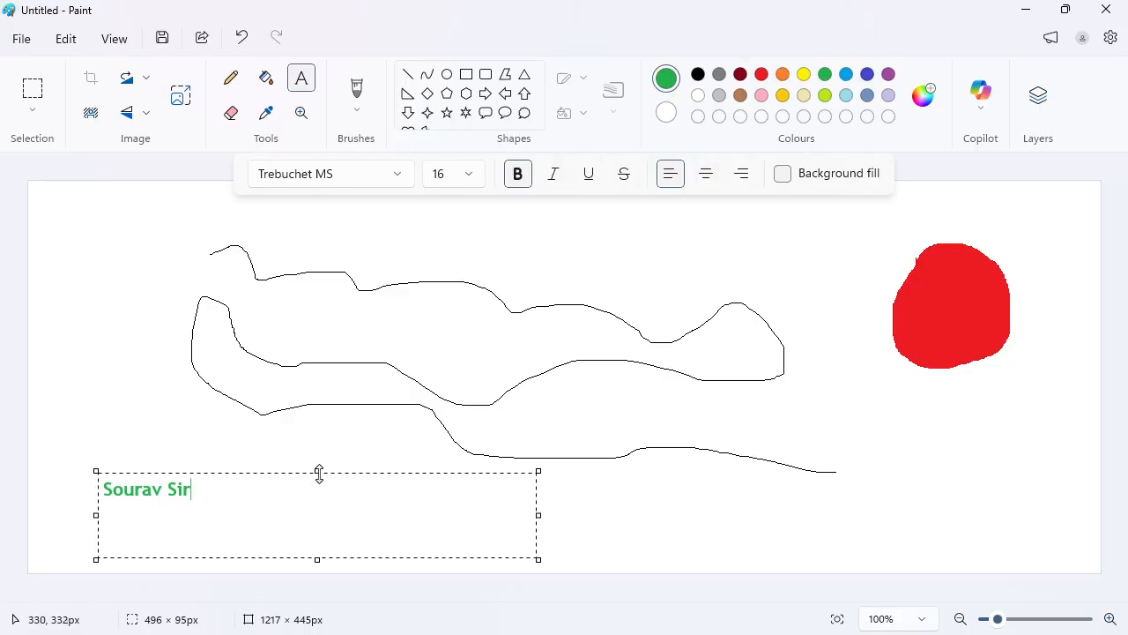
{"action": "left_click", "coordinate": [115, 429]}
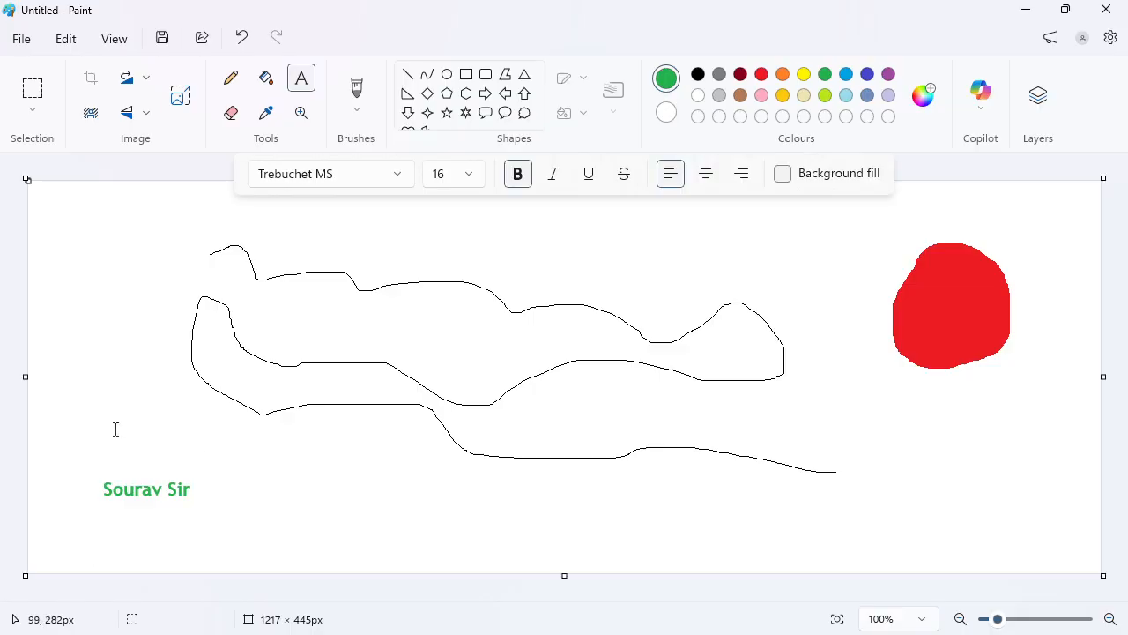
{"action": "key", "text": "ctrl+z"}
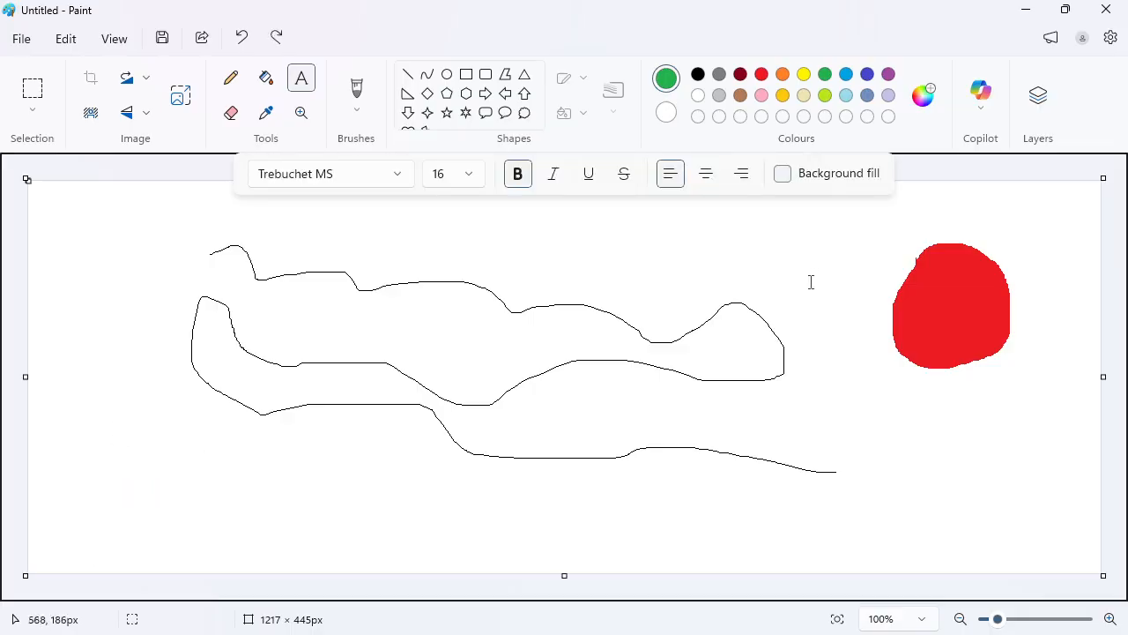
Erase a thin winding path through the red circle and, with a much larger eraser, broad bands across it.
{"action": "left_click", "coordinate": [233, 114]}
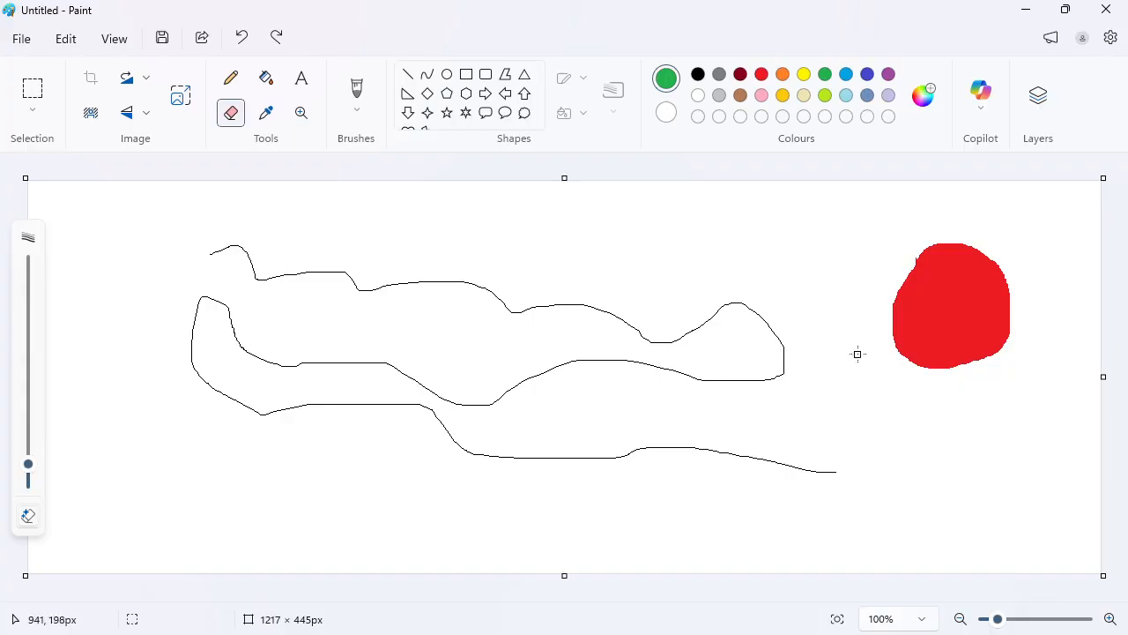
{"action": "mouse_move", "coordinate": [916, 269]}
{"action": "left_mouse_down"}
{"action": "mouse_move", "coordinate": [988, 294]}
{"action": "mouse_move", "coordinate": [967, 314]}
{"action": "mouse_move", "coordinate": [896, 335]}
{"action": "mouse_move", "coordinate": [978, 348]}
{"action": "mouse_move", "coordinate": [982, 359]}
{"action": "mouse_move", "coordinate": [937, 377]}
{"action": "left_mouse_up"}
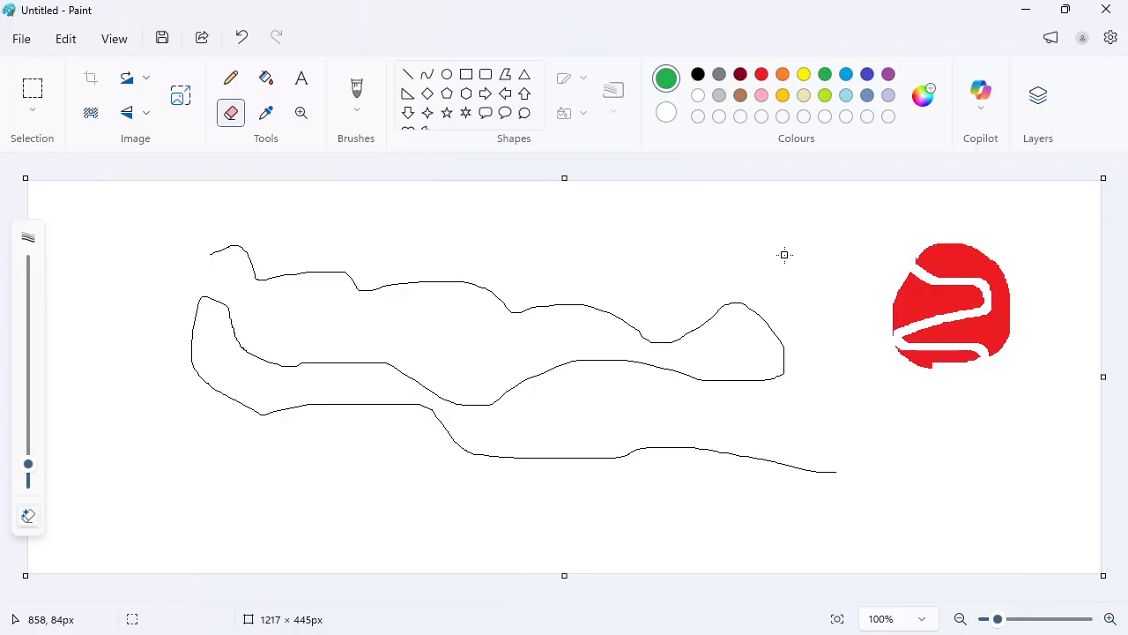
{"action": "key", "text": "ctrl+plus"}
{"action": "key", "text": "ctrl+plus"}
{"action": "key", "text": "ctrl+plus"}
{"action": "key", "text": "ctrl+plus"}
{"action": "key", "text": "ctrl+plus"}
{"action": "key", "text": "ctrl+plus"}
{"action": "key", "text": "ctrl+plus"}
{"action": "key", "text": "ctrl+plus"}
{"action": "key", "text": "ctrl+plus"}
{"action": "key", "text": "ctrl+plus"}
{"action": "key", "text": "ctrl+plus"}
{"action": "key", "text": "ctrl+plus"}
{"action": "key", "text": "ctrl+plus"}
{"action": "key", "text": "ctrl+plus"}
{"action": "key", "text": "ctrl+plus"}
{"action": "key", "text": "ctrl+plus"}
{"action": "key", "text": "ctrl+plus"}
{"action": "key", "text": "ctrl+plus"}
{"action": "key", "text": "ctrl+plus"}
{"action": "key", "text": "ctrl+plus"}
{"action": "key", "text": "ctrl+plus"}
{"action": "key", "text": "ctrl+plus"}
{"action": "key", "text": "ctrl+plus"}
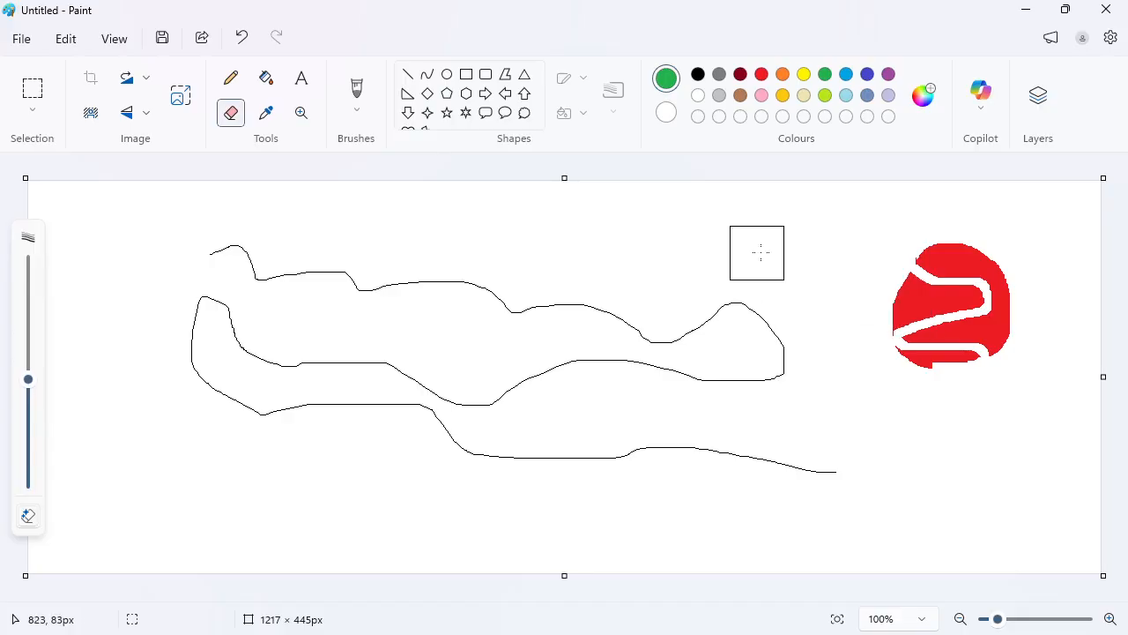
{"action": "mouse_move", "coordinate": [754, 254]}
{"action": "left_mouse_down"}
{"action": "mouse_move", "coordinate": [801, 252]}
{"action": "mouse_move", "coordinate": [1056, 338]}
{"action": "left_mouse_up"}
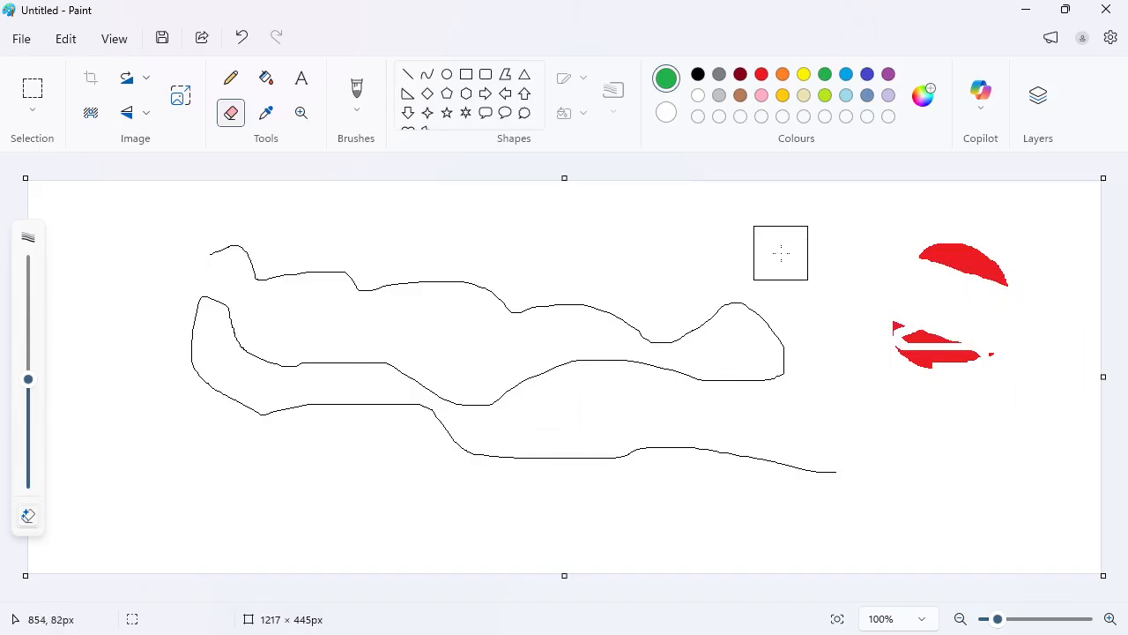
Reduce the eraser size and erase the remaining red pieces and the winding line until the canvas is blank.
{"action": "key", "text": "ctrl+minus"}
{"action": "key", "text": "ctrl+minus"}
{"action": "key", "text": "ctrl+minus"}
{"action": "key", "text": "ctrl+minus"}
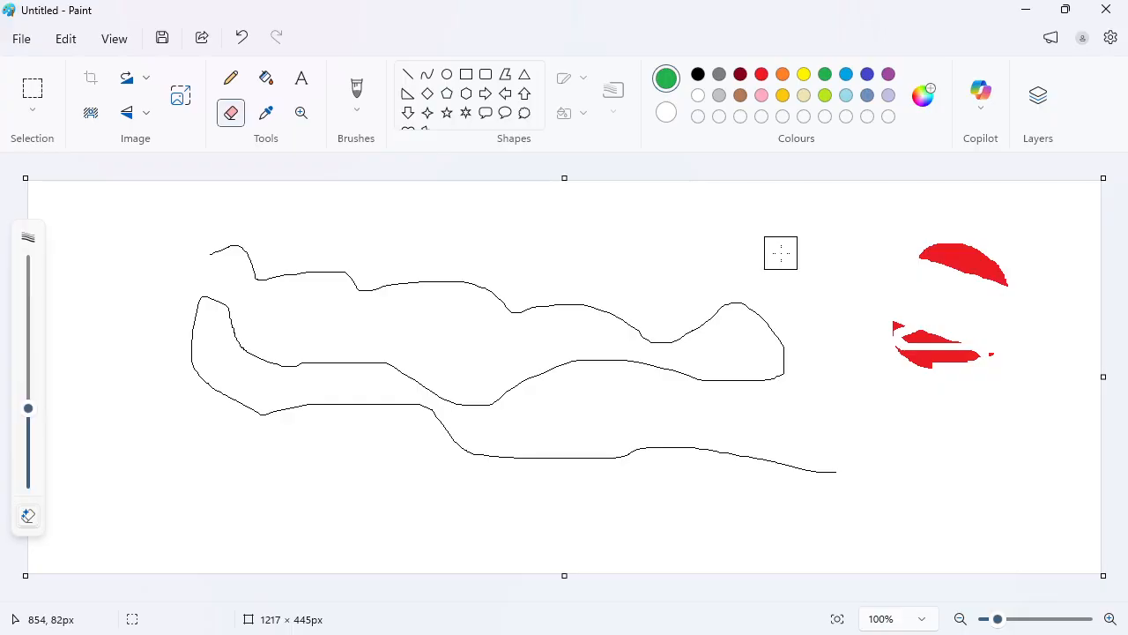
{"action": "mouse_move", "coordinate": [997, 221]}
{"action": "left_mouse_down"}
{"action": "mouse_move", "coordinate": [937, 244]}
{"action": "mouse_move", "coordinate": [1014, 285]}
{"action": "mouse_move", "coordinate": [893, 345]}
{"action": "mouse_move", "coordinate": [952, 370]}
{"action": "mouse_move", "coordinate": [937, 320]}
{"action": "mouse_move", "coordinate": [322, 262]}
{"action": "mouse_move", "coordinate": [202, 280]}
{"action": "mouse_move", "coordinate": [244, 347]}
{"action": "mouse_move", "coordinate": [370, 365]}
{"action": "mouse_move", "coordinate": [264, 362]}
{"action": "mouse_move", "coordinate": [335, 279]}
{"action": "mouse_move", "coordinate": [629, 312]}
{"action": "mouse_move", "coordinate": [671, 340]}
{"action": "mouse_move", "coordinate": [740, 310]}
{"action": "mouse_move", "coordinate": [789, 367]}
{"action": "mouse_move", "coordinate": [716, 384]}
{"action": "mouse_move", "coordinate": [646, 320]}
{"action": "mouse_move", "coordinate": [478, 399]}
{"action": "mouse_move", "coordinate": [356, 348]}
{"action": "mouse_move", "coordinate": [215, 378]}
{"action": "mouse_move", "coordinate": [301, 415]}
{"action": "mouse_move", "coordinate": [411, 411]}
{"action": "mouse_move", "coordinate": [471, 454]}
{"action": "mouse_move", "coordinate": [634, 469]}
{"action": "mouse_move", "coordinate": [623, 454]}
{"action": "mouse_move", "coordinate": [658, 455]}
{"action": "mouse_move", "coordinate": [790, 475]}
{"action": "mouse_move", "coordinate": [851, 465]}
{"action": "left_mouse_up"}
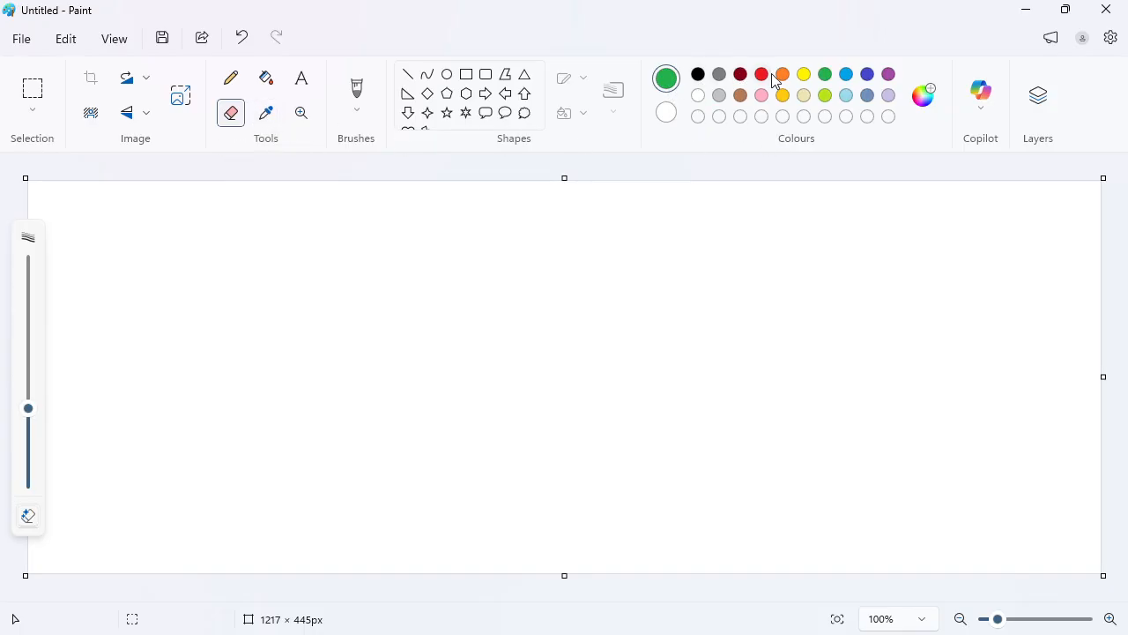
Draw a small closed oval in green pencil near the canvas's upper-left corner and fill it with green.
{"action": "left_click", "coordinate": [230, 78]}
{"action": "mouse_move", "coordinate": [140, 262]}
{"action": "left_mouse_down"}
{"action": "mouse_move", "coordinate": [228, 284]}
{"action": "mouse_move", "coordinate": [225, 340]}
{"action": "mouse_move", "coordinate": [167, 332]}
{"action": "mouse_move", "coordinate": [132, 298]}
{"action": "mouse_move", "coordinate": [141, 260]}
{"action": "left_mouse_up"}
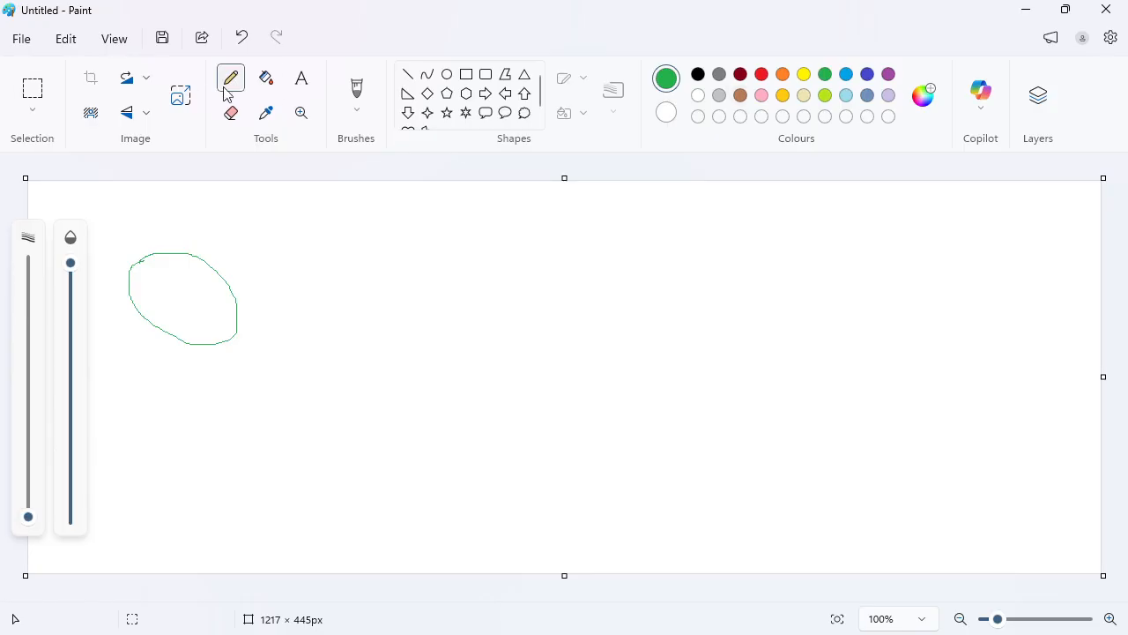
{"action": "left_click", "coordinate": [266, 78]}
{"action": "left_click", "coordinate": [191, 287]}
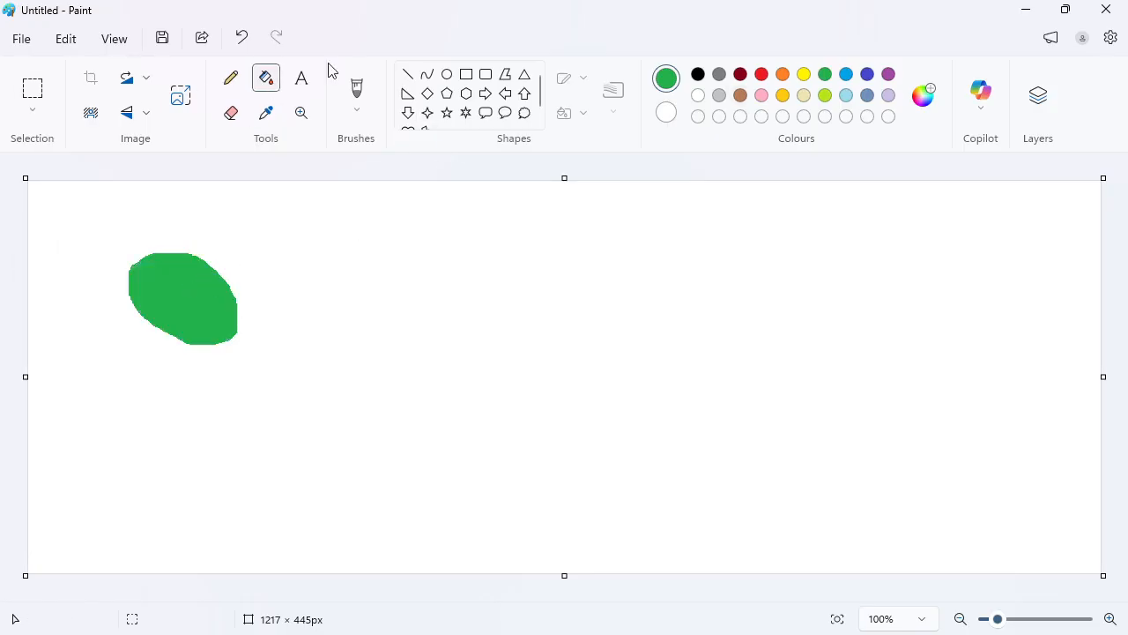
Draw a larger closed oval outline in black pencil on the right half of the canvas.
{"action": "left_click", "coordinate": [233, 78]}
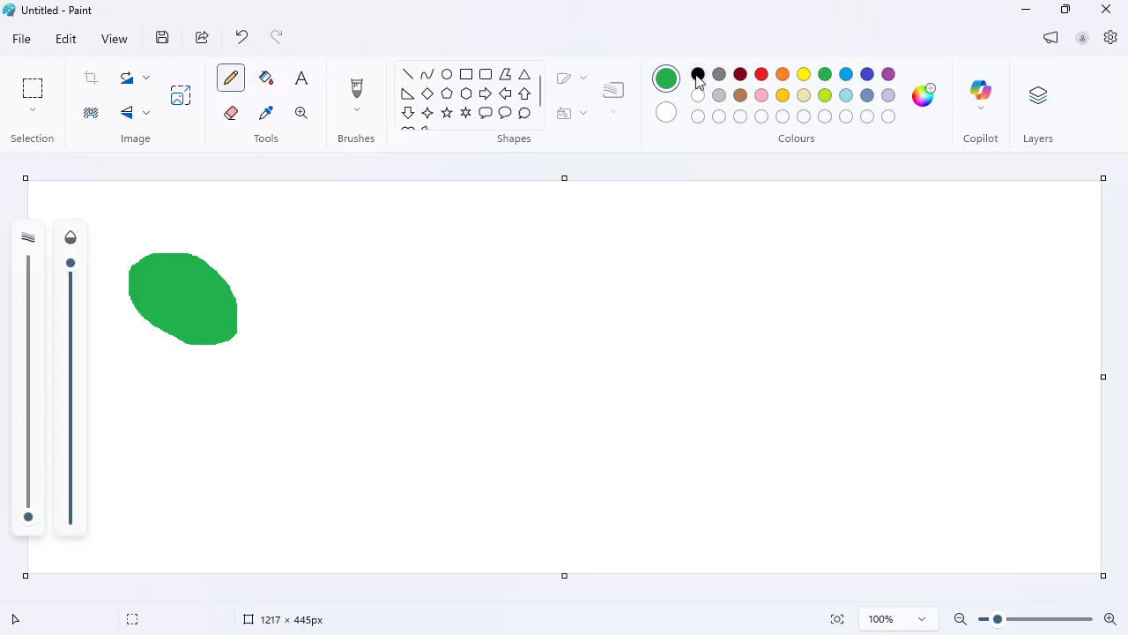
{"action": "left_click", "coordinate": [698, 74]}
{"action": "mouse_move", "coordinate": [752, 269]}
{"action": "left_mouse_down"}
{"action": "mouse_move", "coordinate": [854, 323]}
{"action": "mouse_move", "coordinate": [811, 415]}
{"action": "mouse_move", "coordinate": [734, 364]}
{"action": "mouse_move", "coordinate": [730, 295]}
{"action": "mouse_move", "coordinate": [755, 266]}
{"action": "left_mouse_up"}
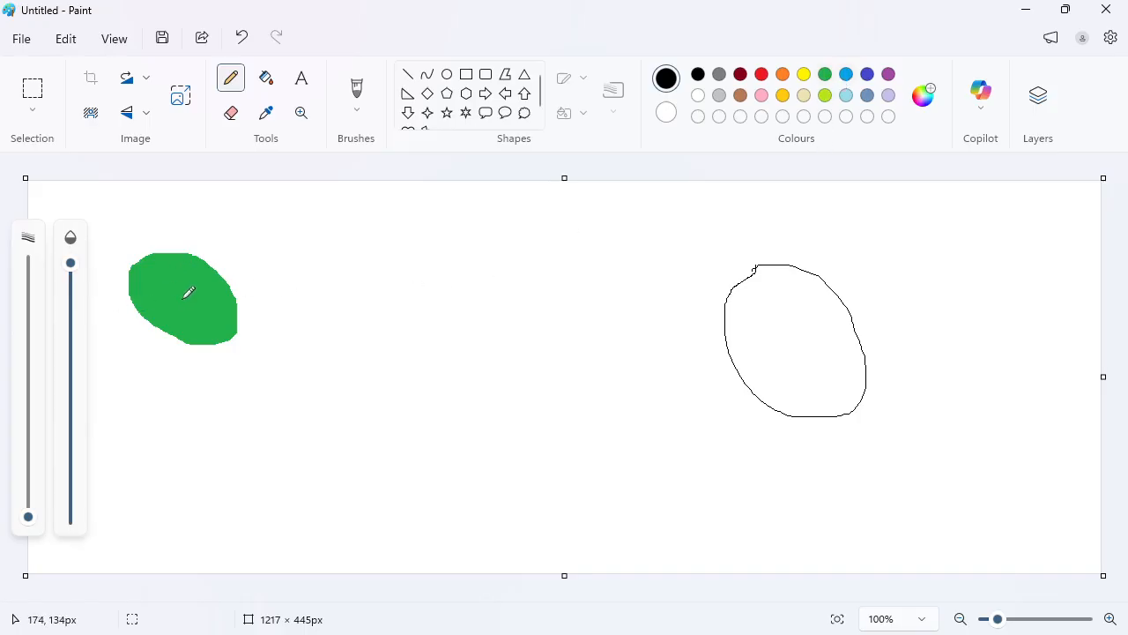
Sample the green from the small oval with the colour picker and fill the larger black-outlined oval with it.
{"action": "left_click", "coordinate": [267, 114]}
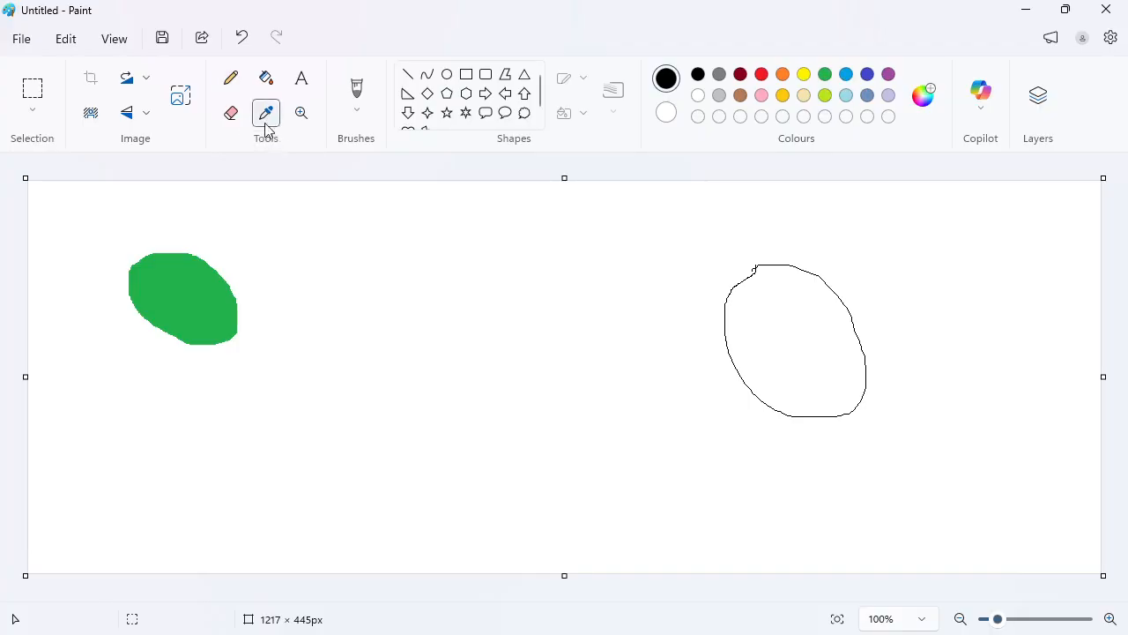
{"action": "left_click", "coordinate": [185, 283]}
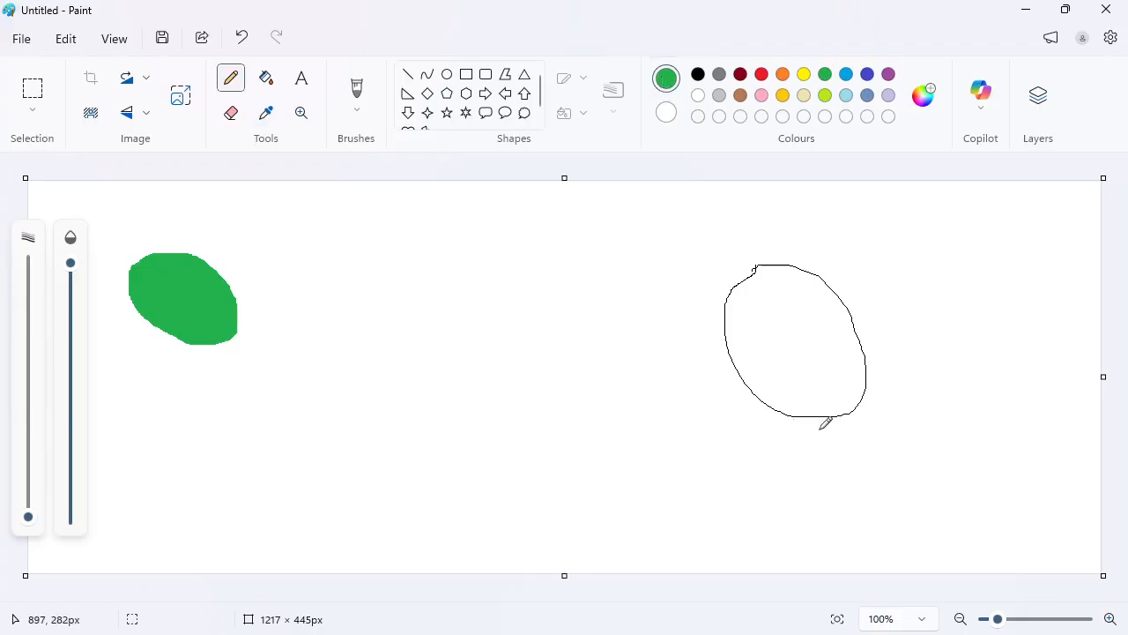
{"action": "left_click", "coordinate": [269, 84]}
{"action": "left_click", "coordinate": [811, 321]}
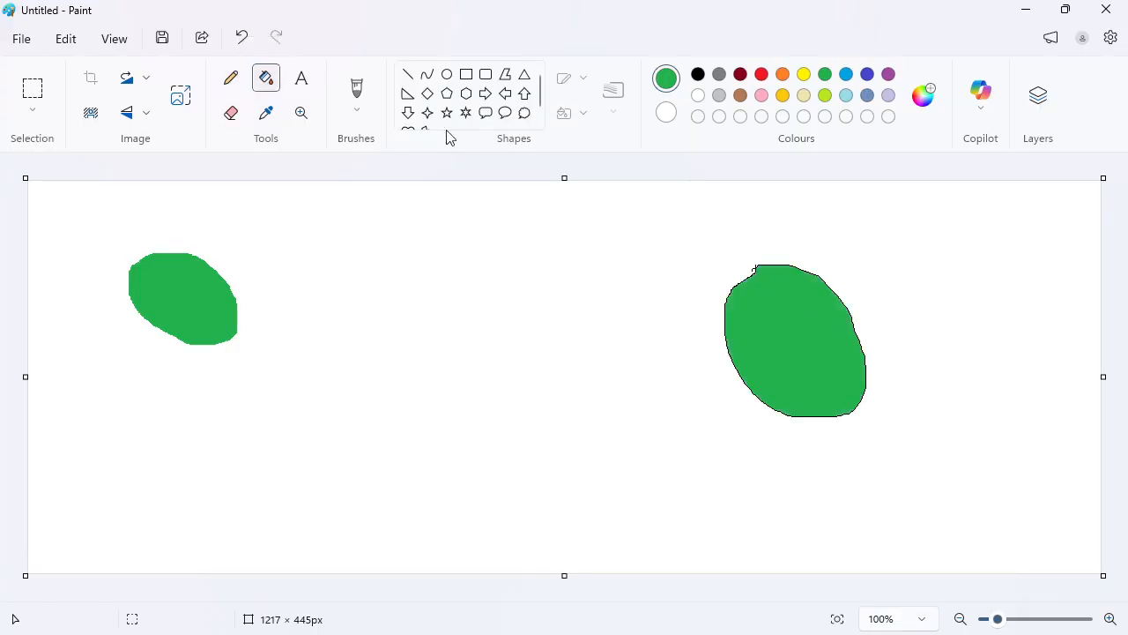
Magnify the larger green oval to 250% and examine its outline from top to bottom.
{"action": "left_click", "coordinate": [303, 116]}
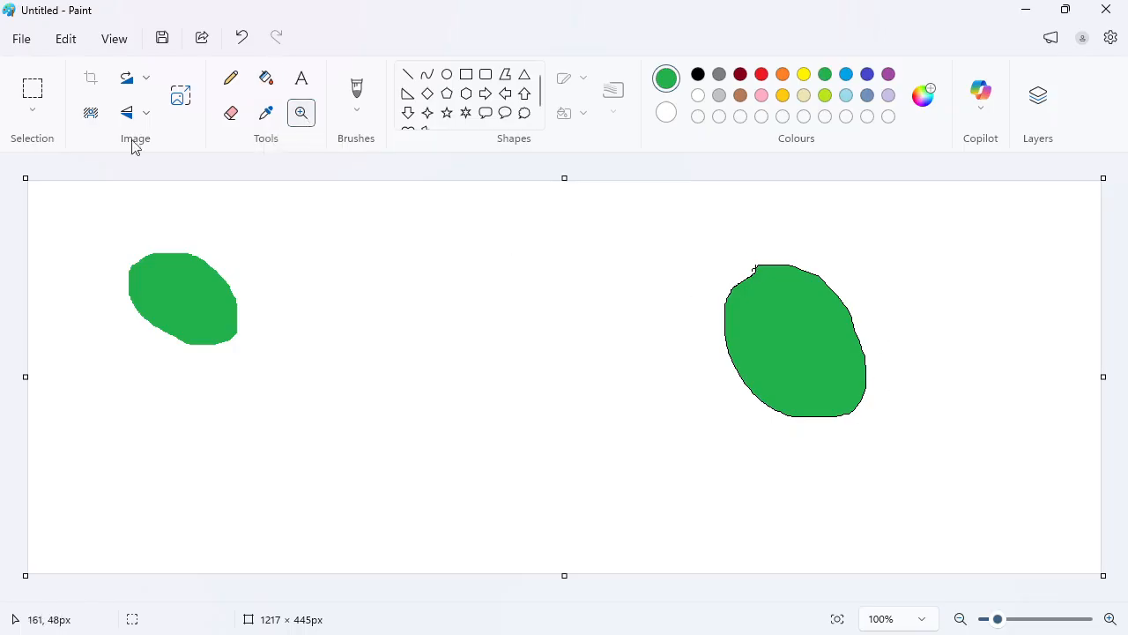
{"action": "left_click", "coordinate": [757, 270]}
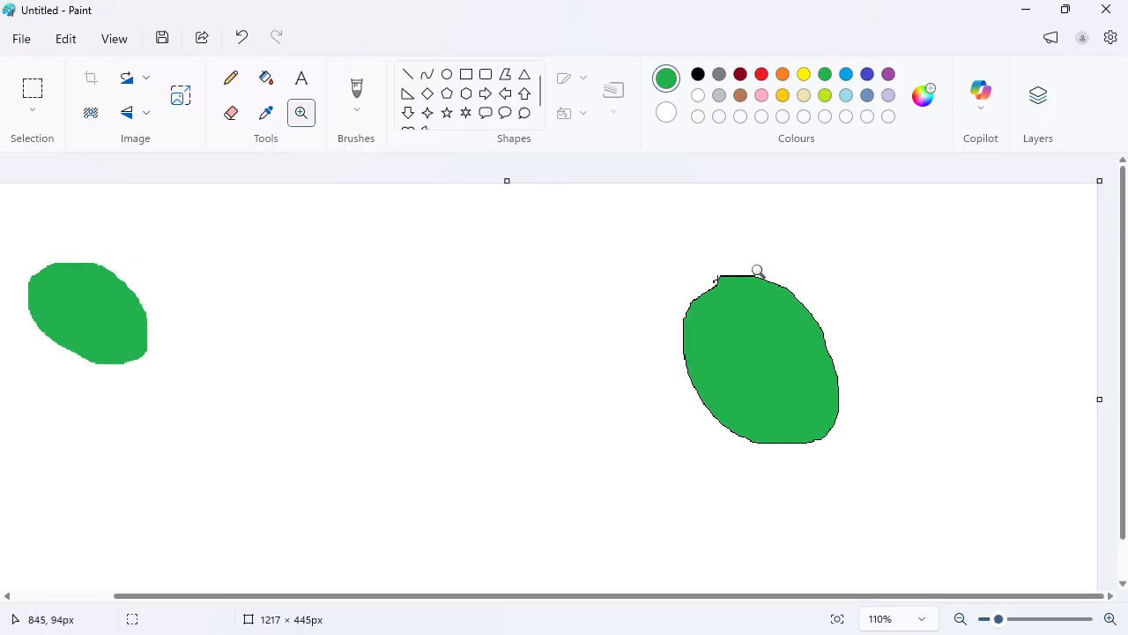
{"action": "left_click", "coordinate": [713, 285]}
{"action": "left_click", "coordinate": [670, 297]}
{"action": "left_click", "coordinate": [617, 325]}
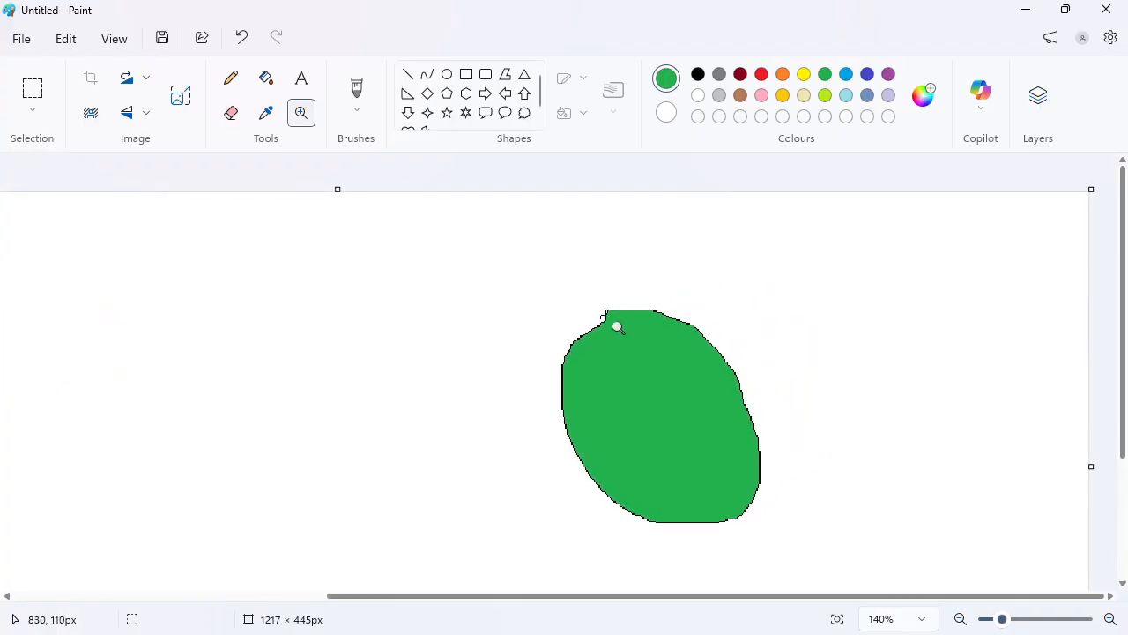
{"action": "left_click", "coordinate": [529, 330]}
{"action": "left_click", "coordinate": [660, 353]}
{"action": "left_click", "coordinate": [538, 371]}
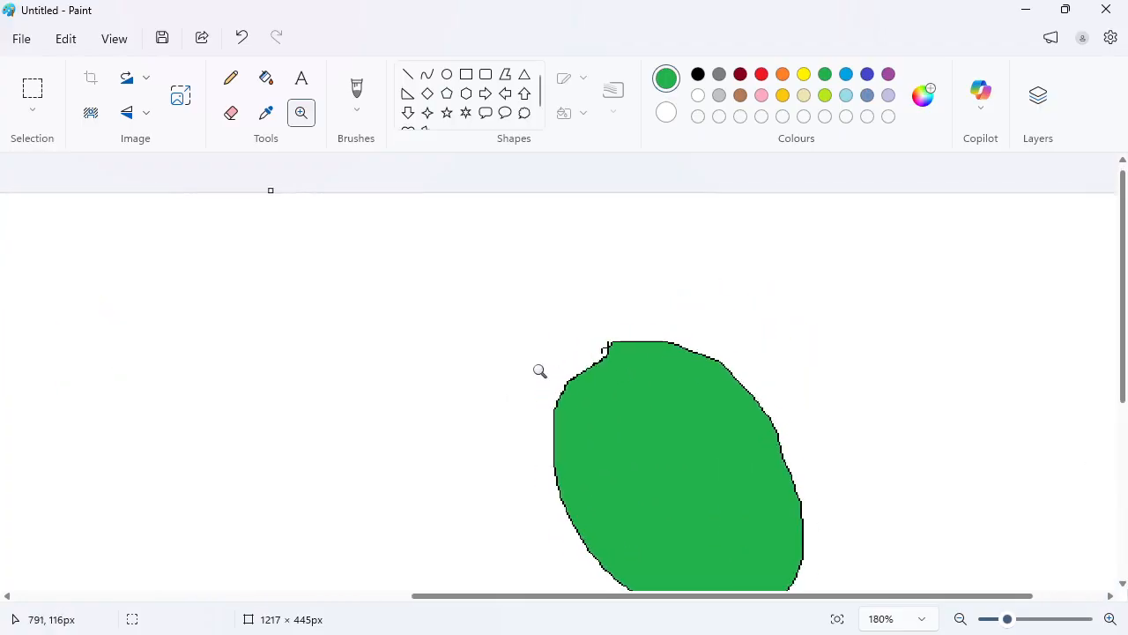
{"action": "left_click", "coordinate": [542, 372]}
{"action": "left_click", "coordinate": [605, 400]}
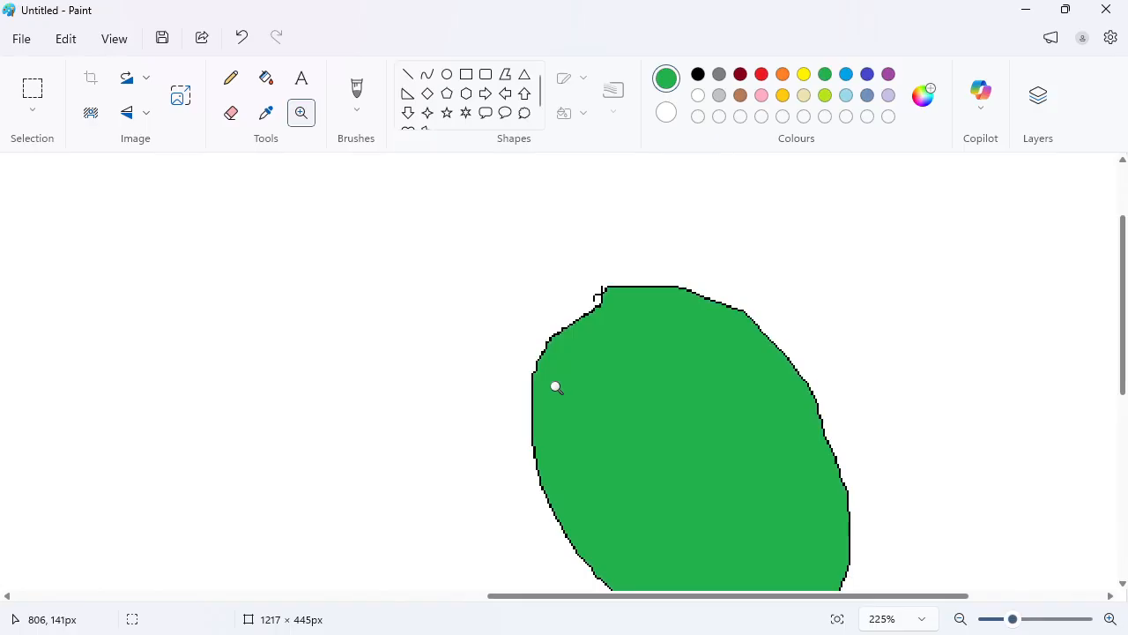
{"action": "left_click", "coordinate": [607, 294]}
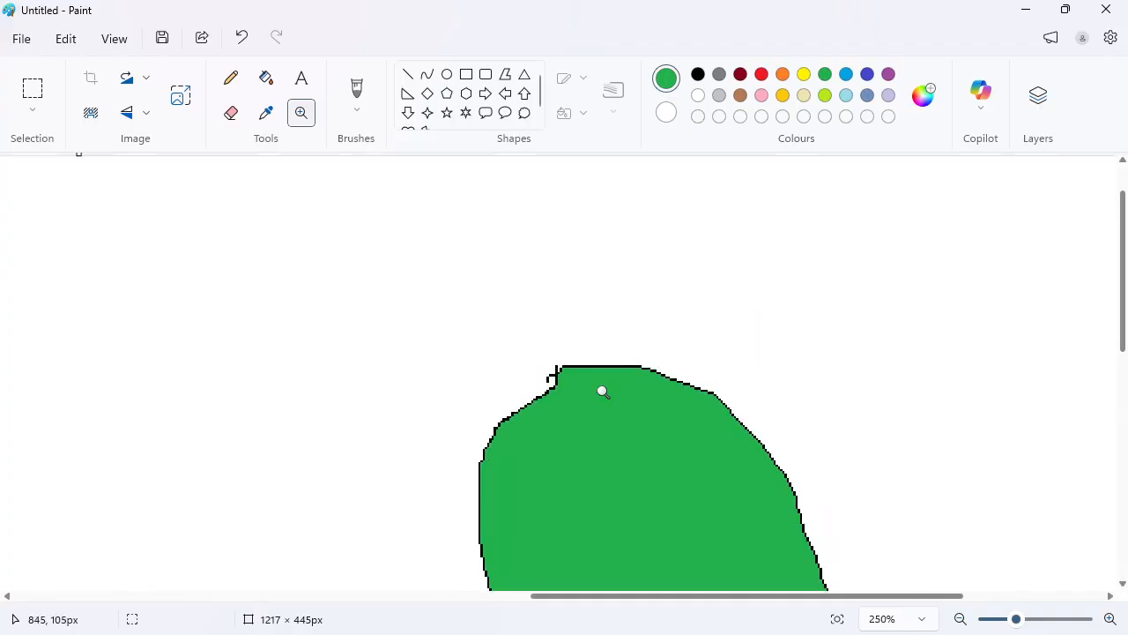
{"action": "scroll", "coordinate": [595, 351], "scroll_direction": "down", "scroll_amount": 3}
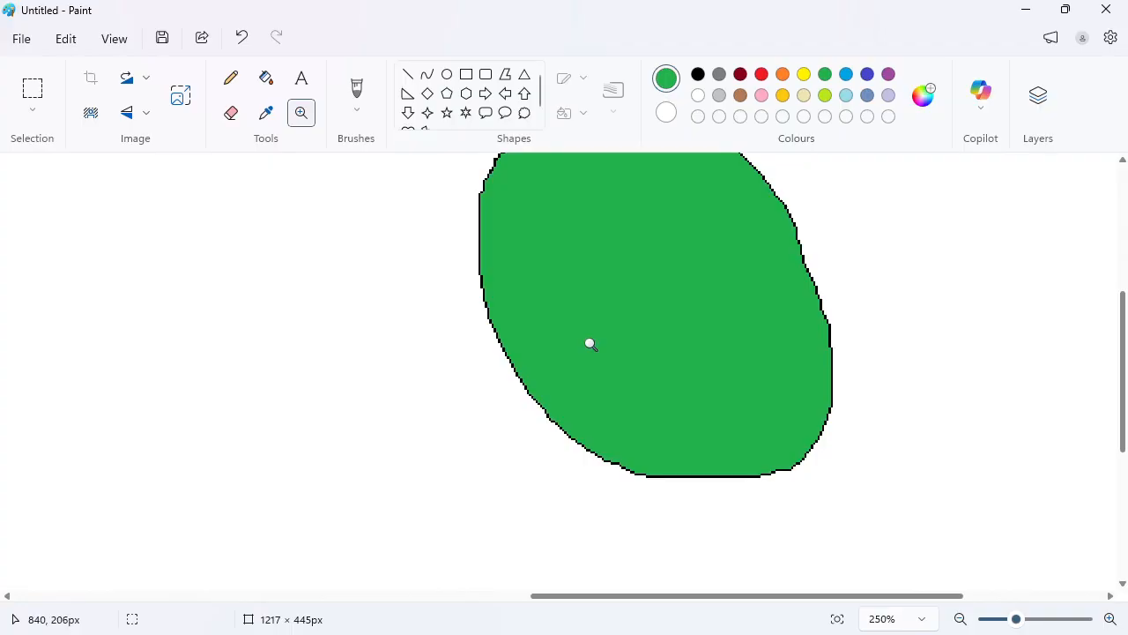
{"action": "scroll", "coordinate": [591, 346], "scroll_direction": "up", "scroll_amount": 2}
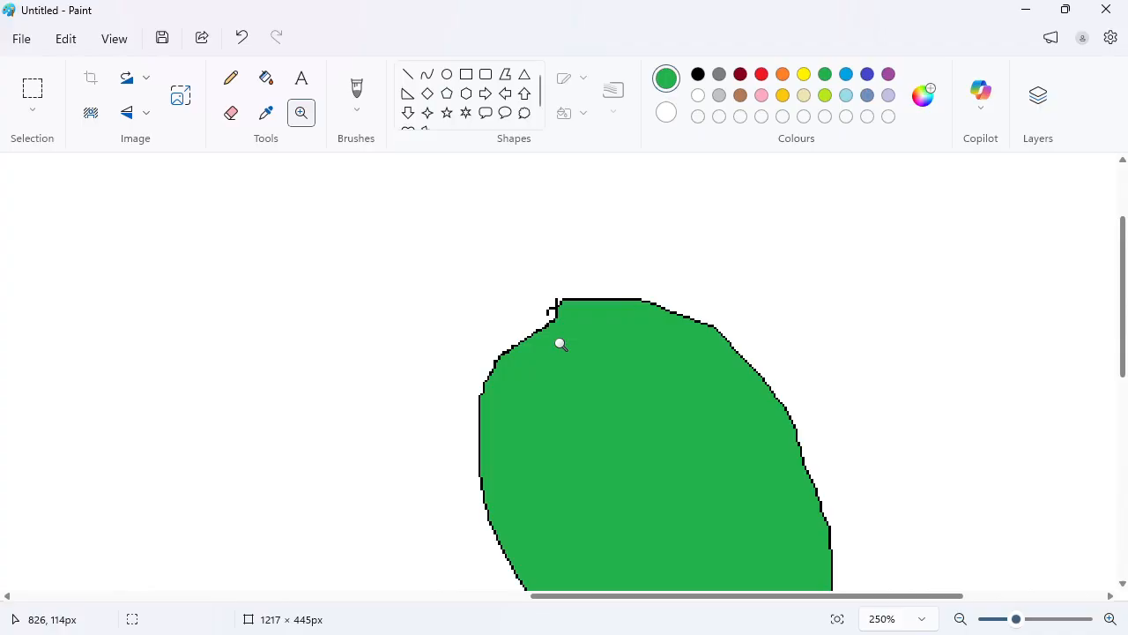
Reduce the magnification in stages back to 100% to see the whole canvas.
{"action": "right_click", "coordinate": [561, 344]}
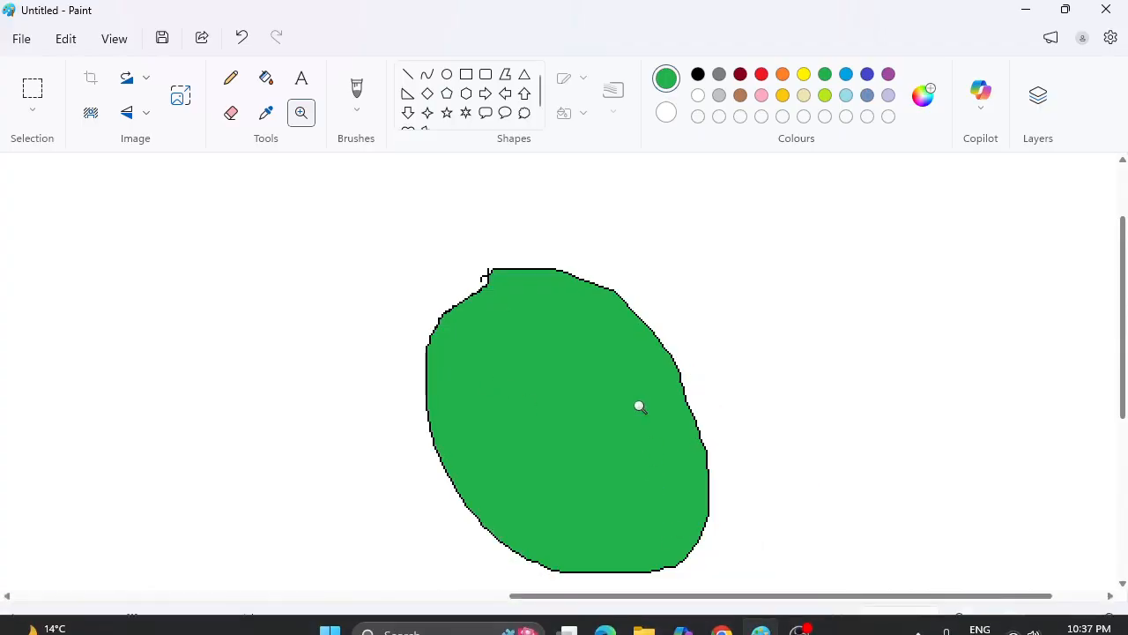
{"action": "right_click", "coordinate": [564, 358]}
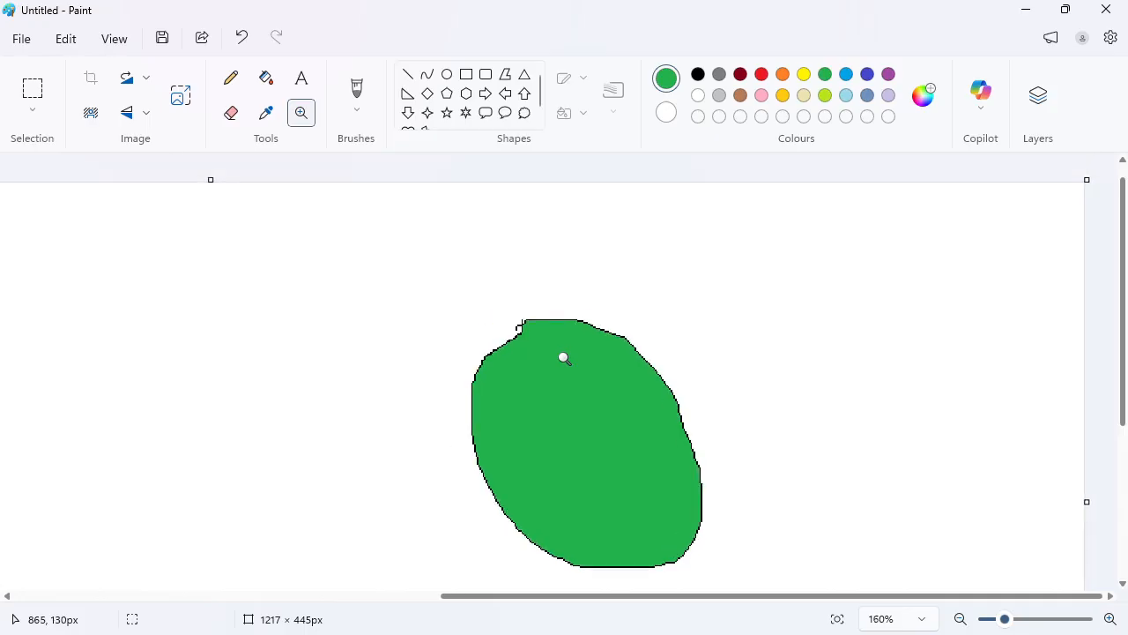
{"action": "right_click", "coordinate": [565, 358]}
{"action": "right_click", "coordinate": [564, 358]}
{"action": "right_click", "coordinate": [564, 358]}
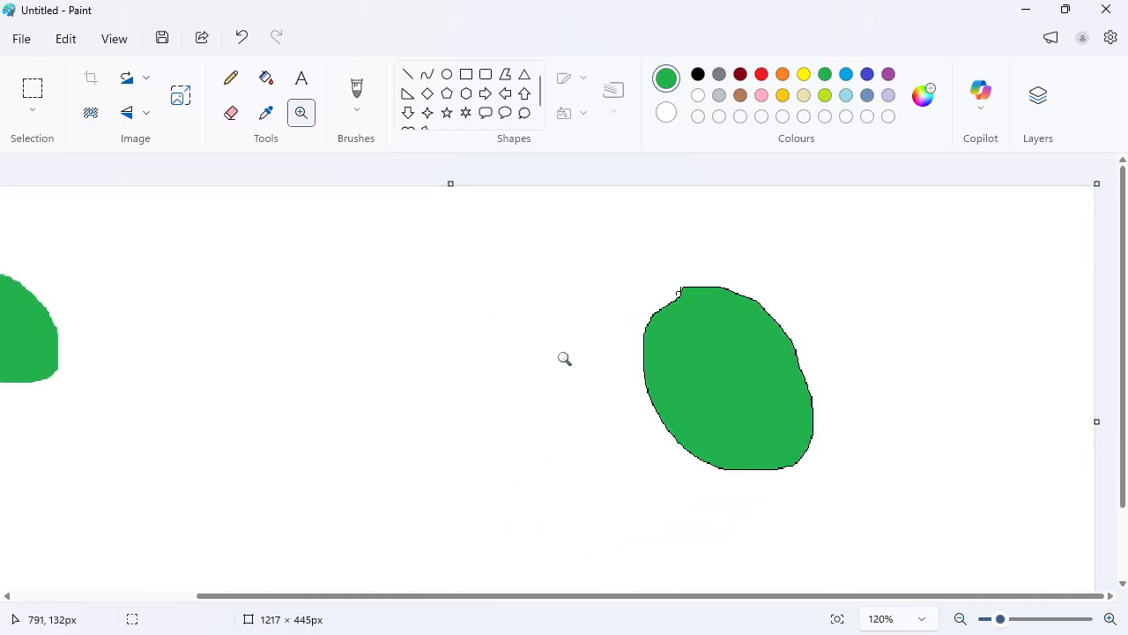
{"action": "right_click", "coordinate": [742, 407]}
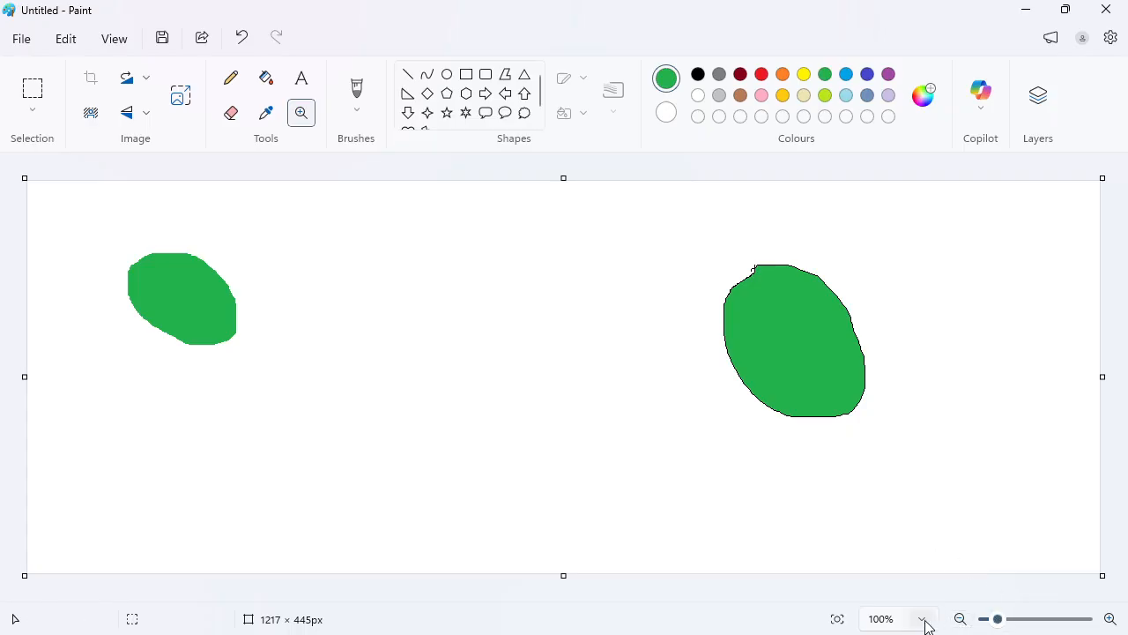
Try the zoom controls by enlarging the view, reducing it to 90% and returning it to 100%.
{"action": "left_click", "coordinate": [1111, 618]}
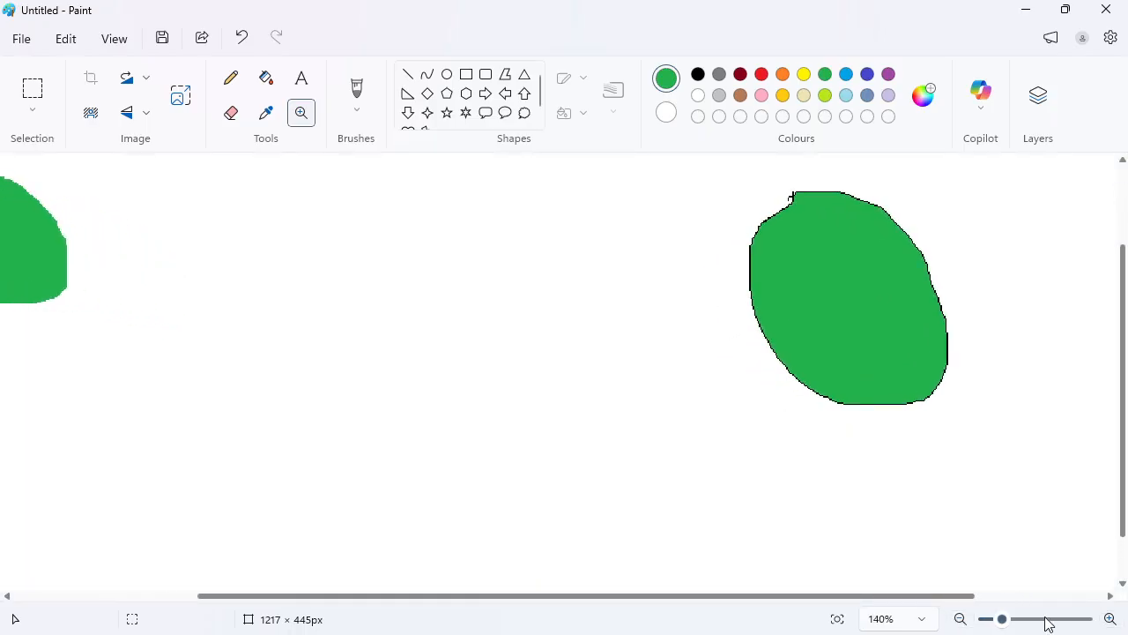
{"action": "left_click", "coordinate": [963, 619]}
{"action": "left_click", "coordinate": [964, 620]}
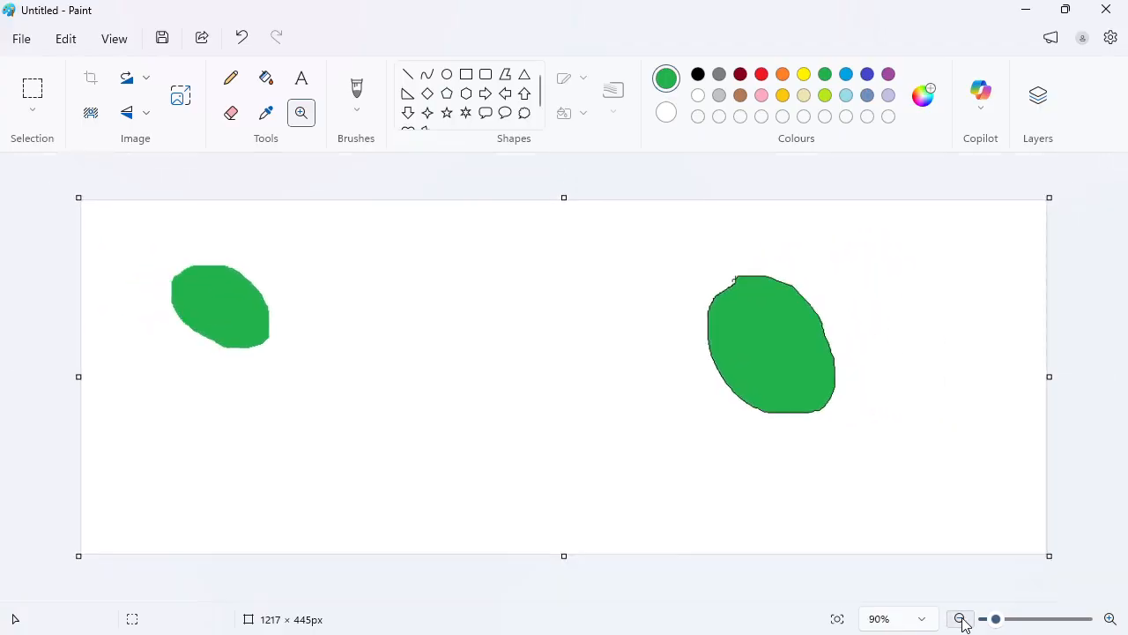
{"action": "mouse_move", "coordinate": [999, 622]}
{"action": "left_mouse_down"}
{"action": "mouse_move", "coordinate": [1030, 624]}
{"action": "mouse_move", "coordinate": [998, 626]}
{"action": "left_mouse_up"}
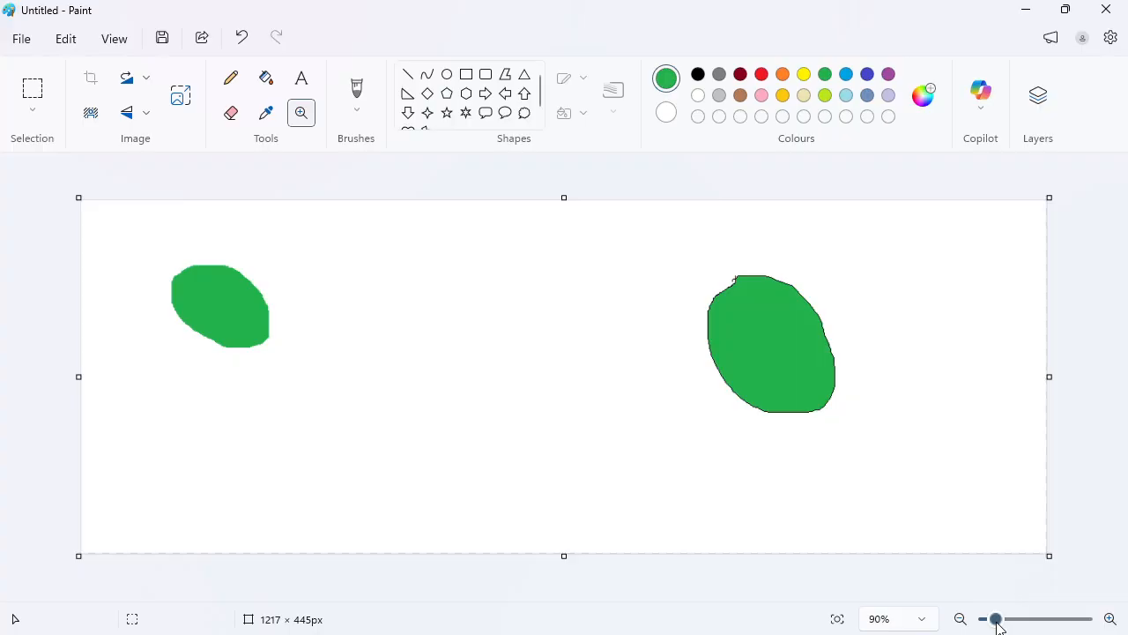
{"action": "left_click", "coordinate": [1110, 619]}
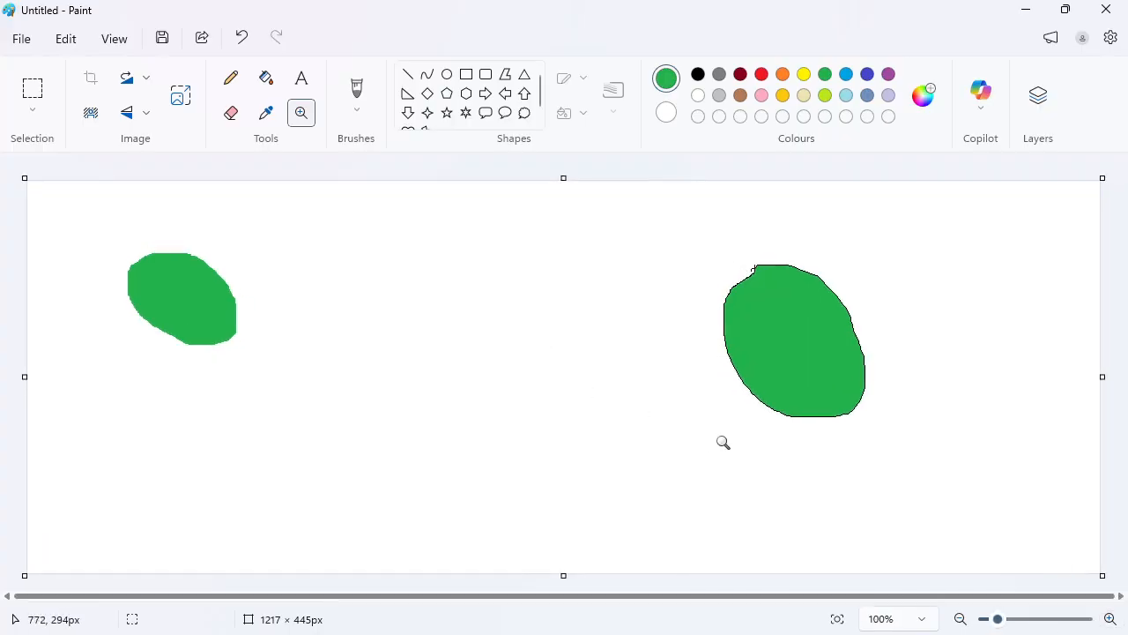
Review the preset zoom levels without choosing another one.
{"action": "left_click", "coordinate": [924, 625]}
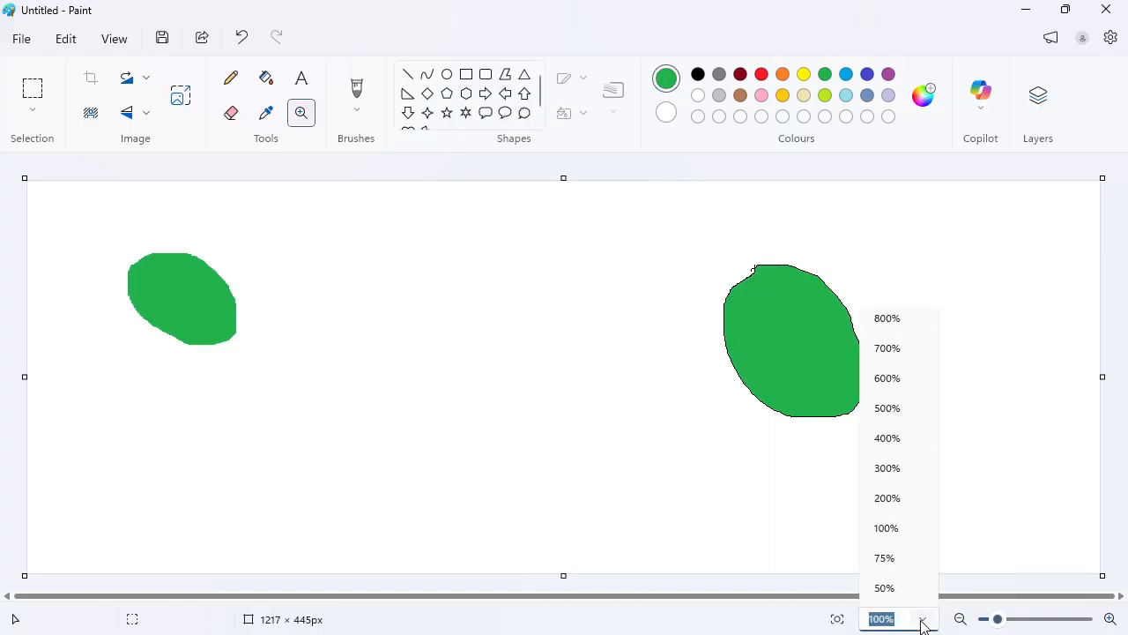
{"action": "left_click", "coordinate": [922, 624]}
{"action": "left_click", "coordinate": [923, 624]}
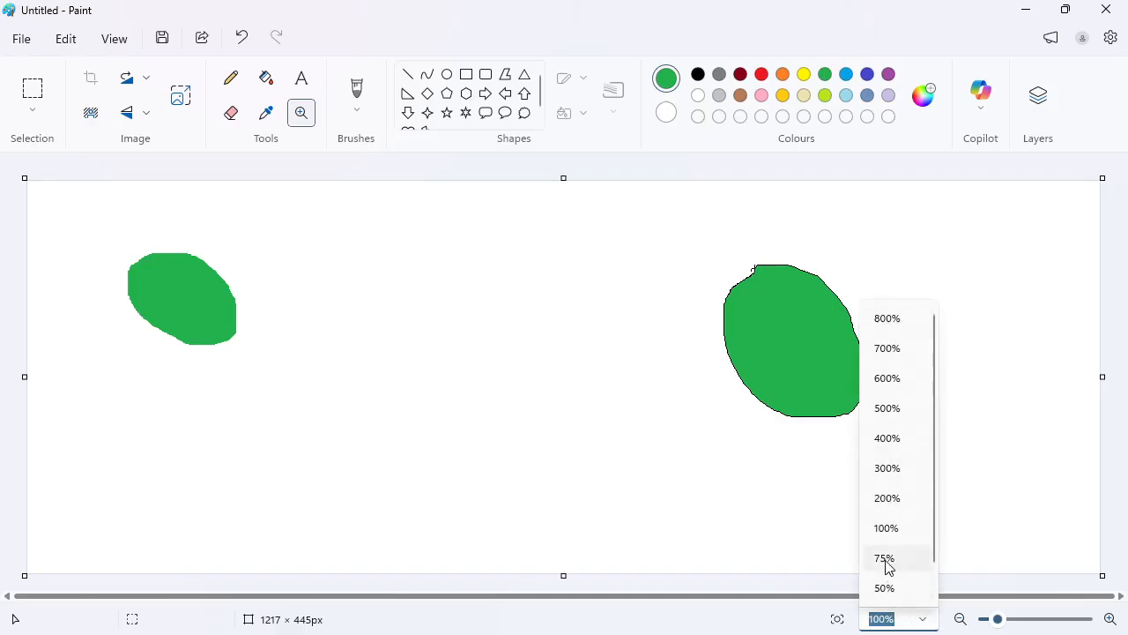
{"action": "left_click", "coordinate": [805, 622]}
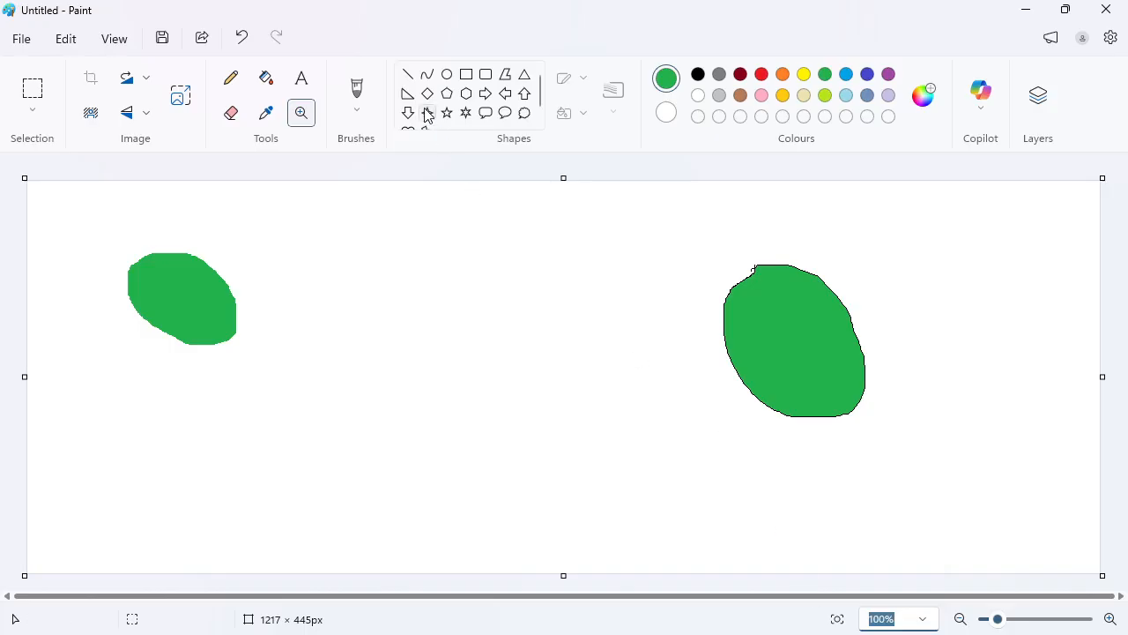
Paint a thin winding green line between the two ovals with the standard Brush.
{"action": "left_click", "coordinate": [366, 118]}
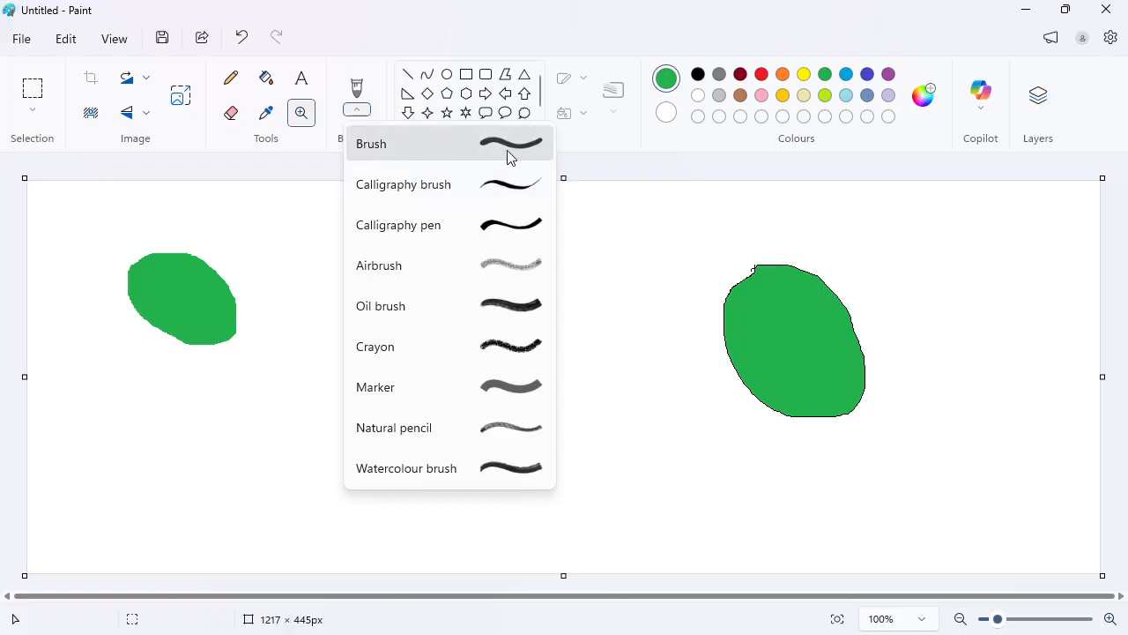
{"action": "left_click", "coordinate": [485, 265]}
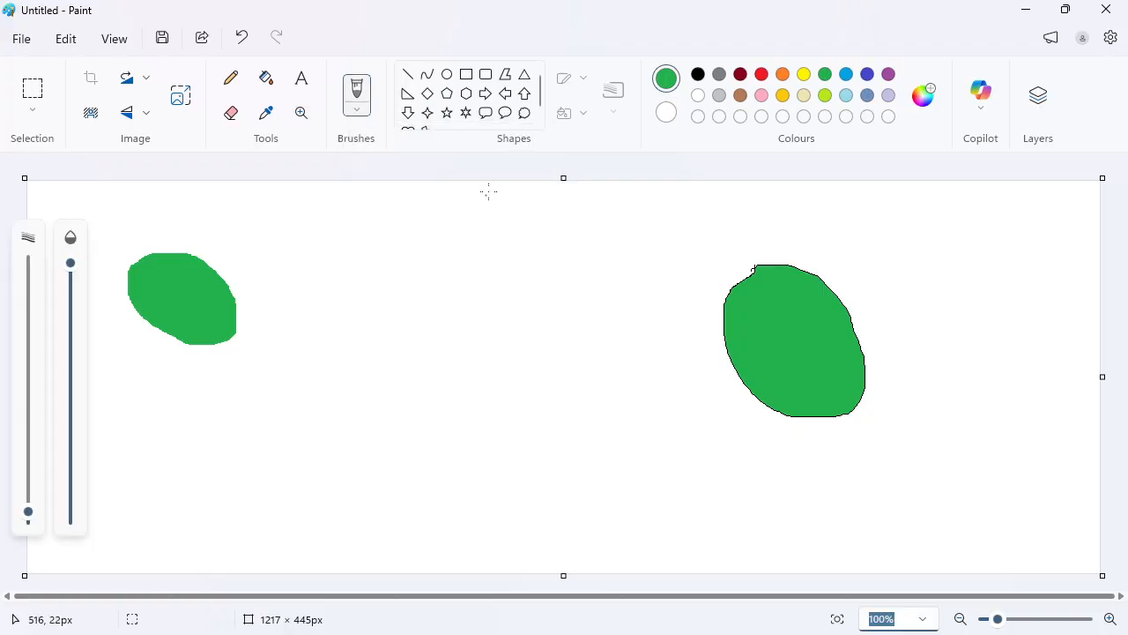
{"action": "mouse_move", "coordinate": [388, 241]}
{"action": "left_mouse_down"}
{"action": "mouse_move", "coordinate": [423, 288]}
{"action": "mouse_move", "coordinate": [502, 287]}
{"action": "mouse_move", "coordinate": [571, 335]}
{"action": "mouse_move", "coordinate": [670, 376]}
{"action": "mouse_move", "coordinate": [474, 387]}
{"action": "mouse_move", "coordinate": [370, 370]}
{"action": "left_mouse_up"}
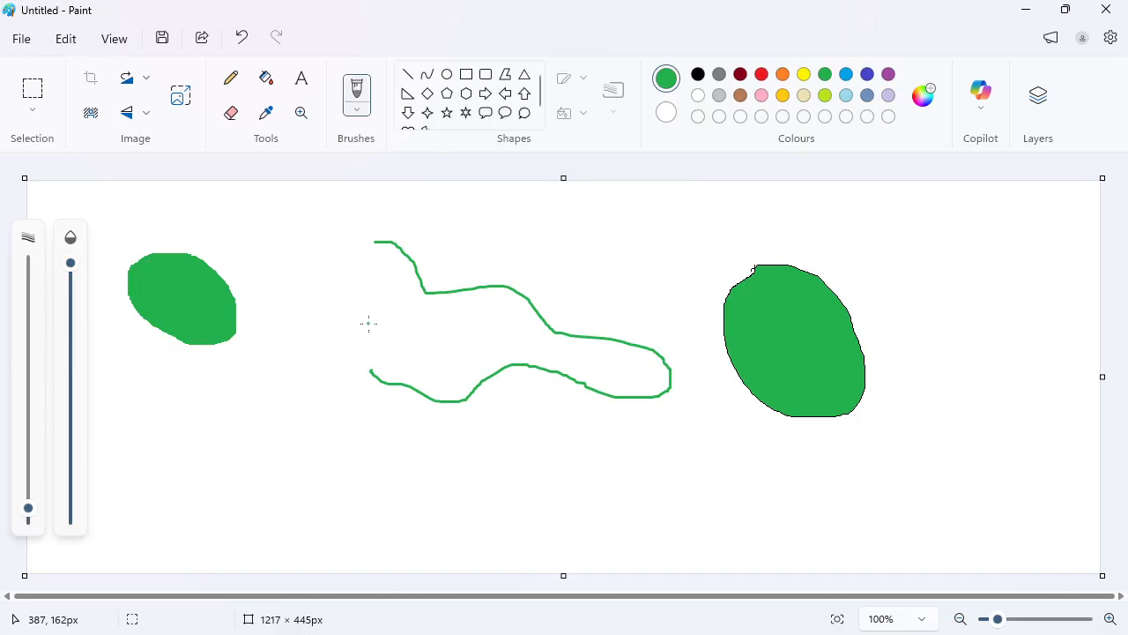
Enlarge the brush considerably and paint a thick winding green stroke across the thin line.
{"action": "key", "text": "ctrl+plus"}
{"action": "key", "text": "ctrl+plus"}
{"action": "key", "text": "ctrl+plus"}
{"action": "key", "text": "ctrl+plus"}
{"action": "key", "text": "ctrl+plus"}
{"action": "key", "text": "ctrl+plus"}
{"action": "key", "text": "ctrl+plus"}
{"action": "key", "text": "ctrl+plus"}
{"action": "key", "text": "ctrl+plus"}
{"action": "key", "text": "ctrl+plus"}
{"action": "key", "text": "ctrl+plus"}
{"action": "key", "text": "ctrl+plus"}
{"action": "key", "text": "ctrl+plus"}
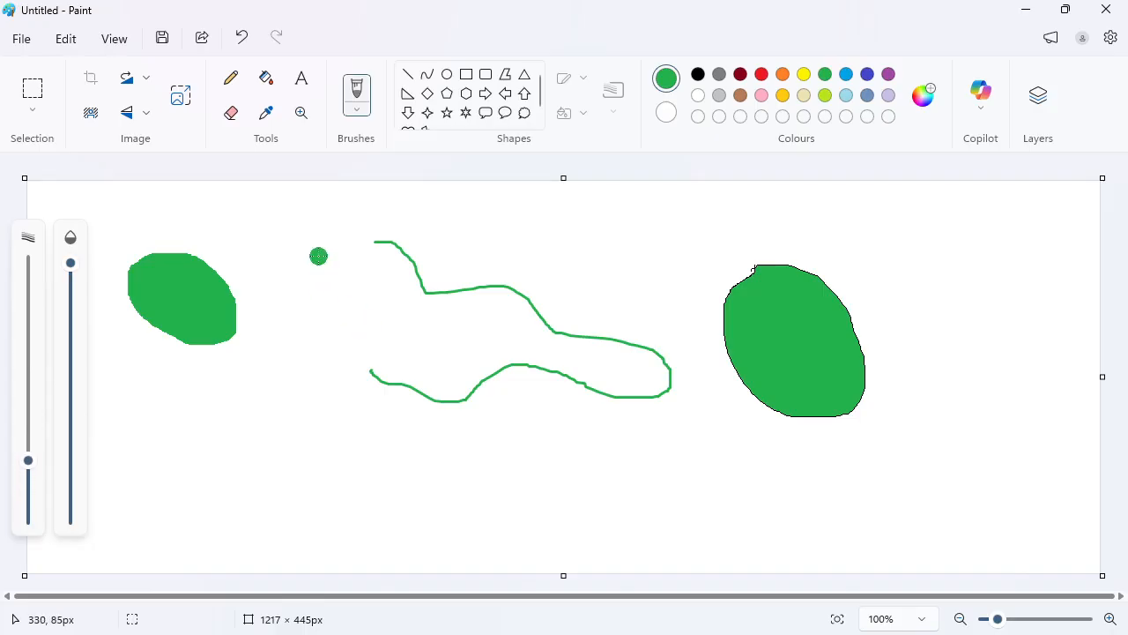
{"action": "mouse_move", "coordinate": [280, 219]}
{"action": "left_mouse_down"}
{"action": "mouse_move", "coordinate": [301, 341]}
{"action": "mouse_move", "coordinate": [391, 316]}
{"action": "mouse_move", "coordinate": [515, 341]}
{"action": "mouse_move", "coordinate": [511, 418]}
{"action": "mouse_move", "coordinate": [372, 424]}
{"action": "mouse_move", "coordinate": [282, 459]}
{"action": "mouse_move", "coordinate": [356, 471]}
{"action": "left_mouse_up"}
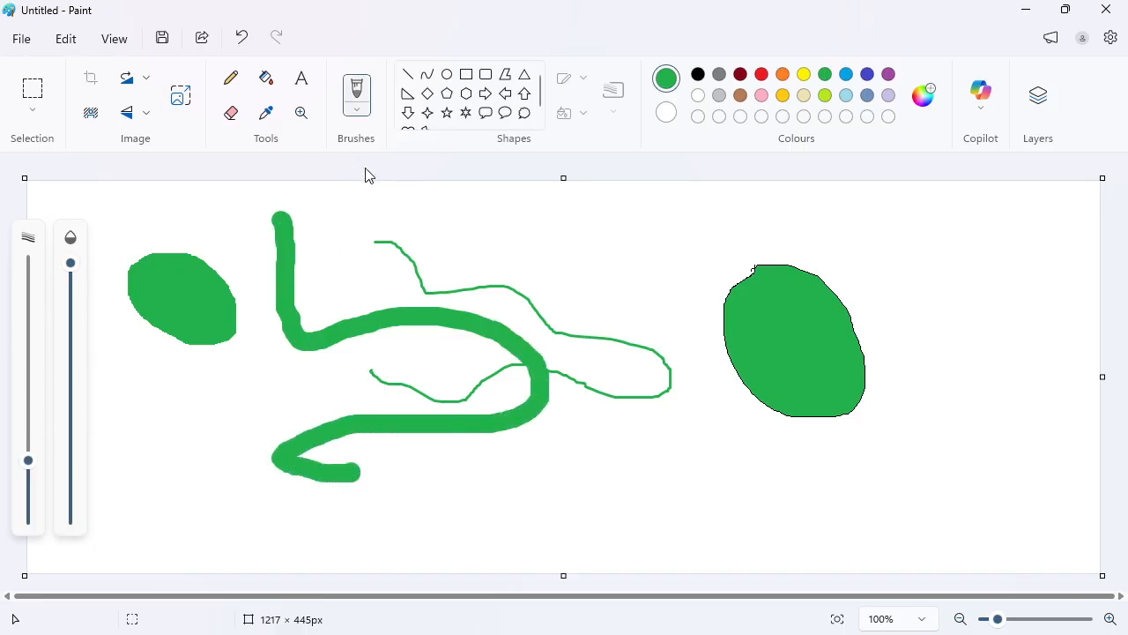
Paint a winding green stroke over the upper part of the thick stroke with the Calligraphy brush.
{"action": "left_click", "coordinate": [357, 114]}
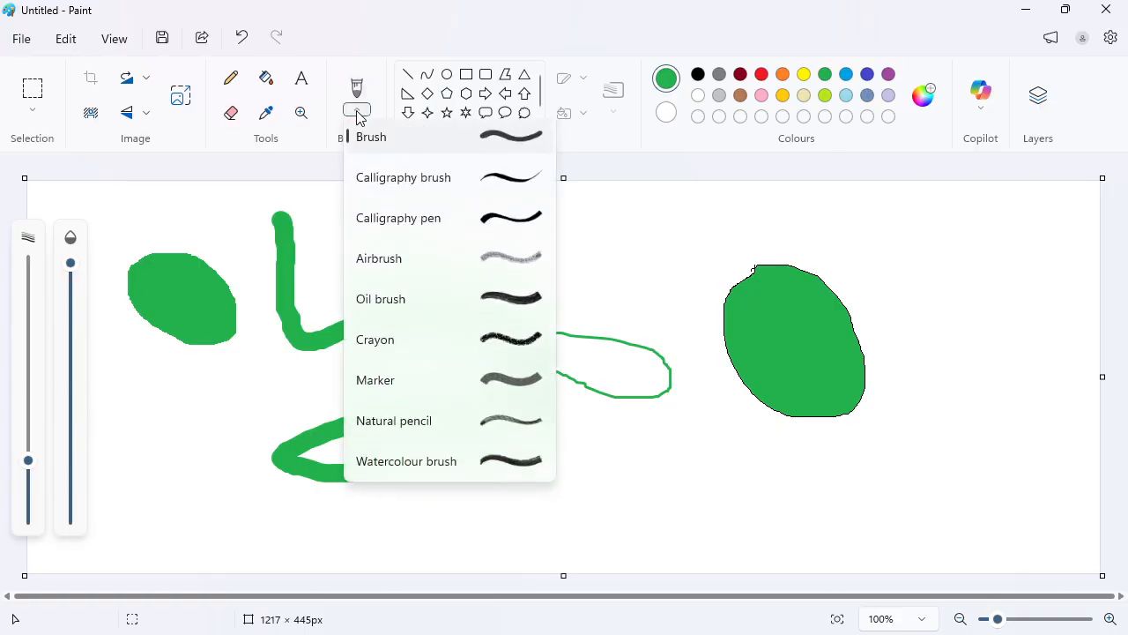
{"action": "left_click", "coordinate": [364, 201]}
{"action": "mouse_move", "coordinate": [278, 242]}
{"action": "left_mouse_down"}
{"action": "mouse_move", "coordinate": [495, 232]}
{"action": "mouse_move", "coordinate": [550, 250]}
{"action": "mouse_move", "coordinate": [513, 291]}
{"action": "mouse_move", "coordinate": [354, 294]}
{"action": "mouse_move", "coordinate": [289, 314]}
{"action": "mouse_move", "coordinate": [301, 356]}
{"action": "mouse_move", "coordinate": [363, 374]}
{"action": "mouse_move", "coordinate": [432, 350]}
{"action": "left_mouse_up"}
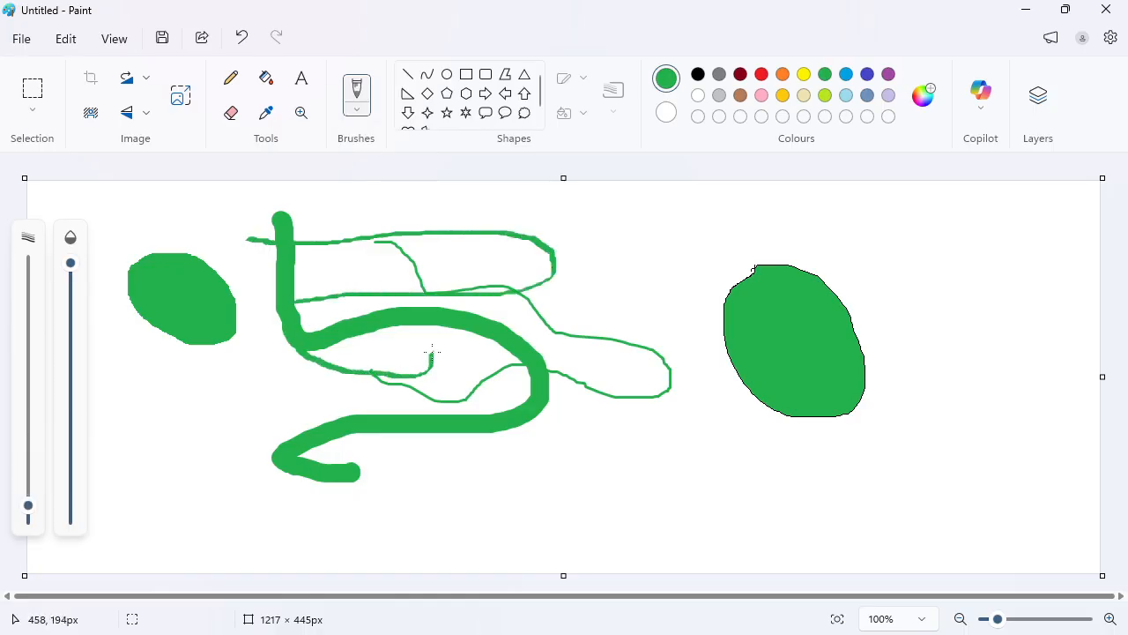
Paint a thin curved green stroke with the Calligraphy pen from the canvas's upper middle towards the larger oval.
{"action": "left_click", "coordinate": [357, 123]}
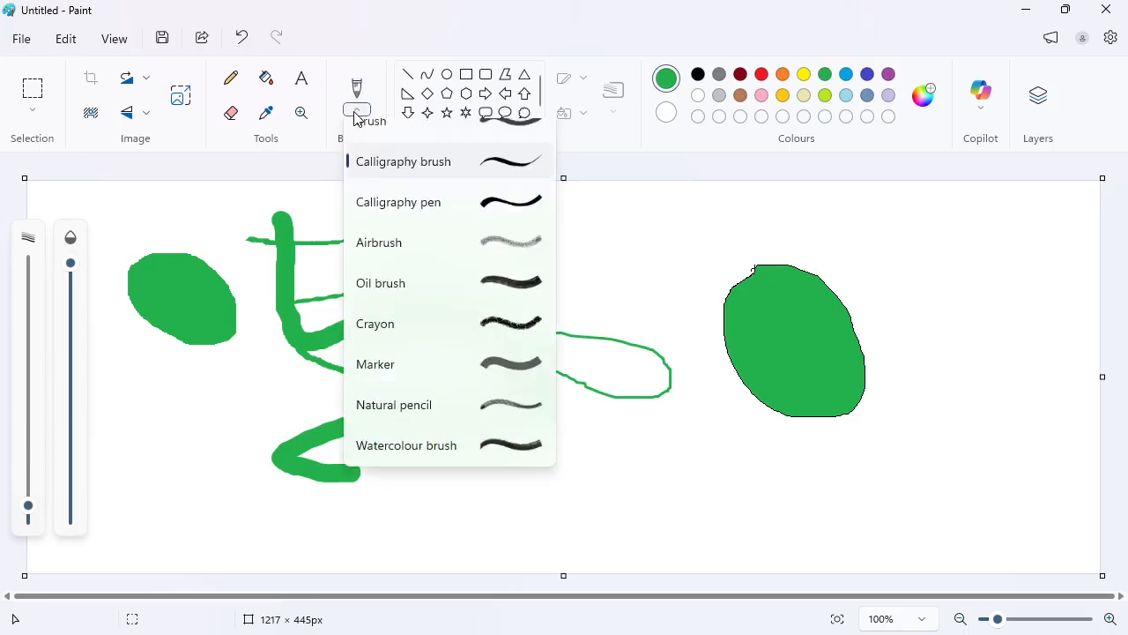
{"action": "left_click", "coordinate": [426, 233]}
{"action": "mouse_move", "coordinate": [468, 206]}
{"action": "left_mouse_down"}
{"action": "mouse_move", "coordinate": [541, 260]}
{"action": "mouse_move", "coordinate": [704, 256]}
{"action": "left_mouse_up"}
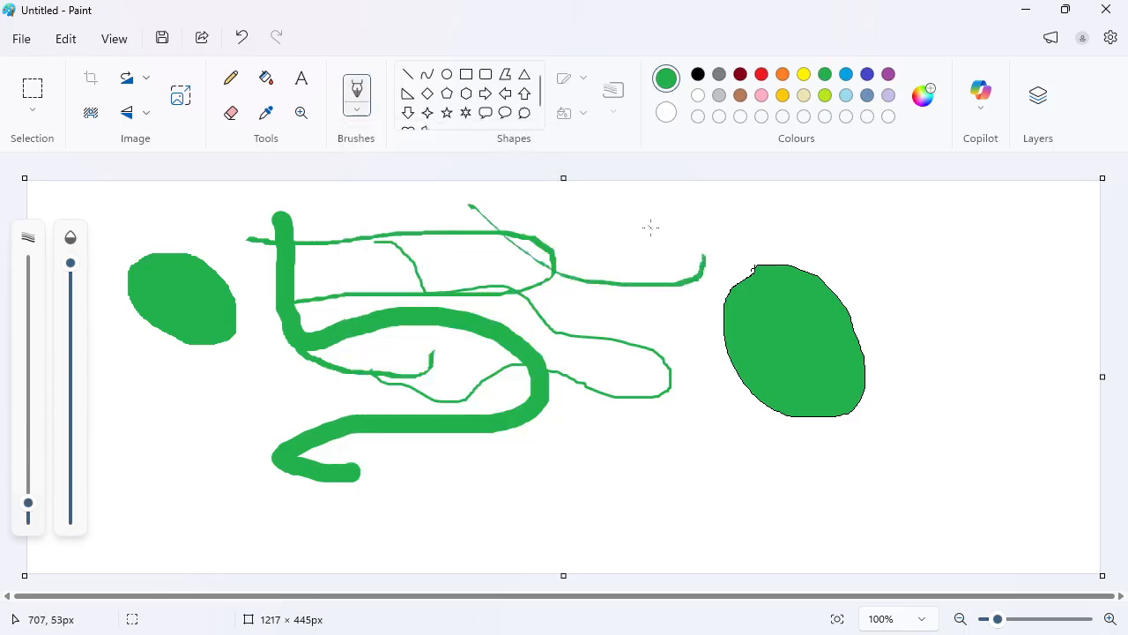
Enlarge the calligraphy pen, lower its opacity and paint a broad translucent green diagonal band across the strokes.
{"action": "key", "text": "ctrl+plus"}
{"action": "key", "text": "ctrl+plus"}
{"action": "key", "text": "ctrl+plus"}
{"action": "key", "text": "ctrl+plus"}
{"action": "key", "text": "ctrl+plus"}
{"action": "key", "text": "ctrl+plus"}
{"action": "key", "text": "ctrl+plus"}
{"action": "key", "text": "ctrl+plus"}
{"action": "key", "text": "ctrl+plus"}
{"action": "key", "text": "ctrl+plus"}
{"action": "left_click", "coordinate": [71, 311]}
{"action": "left_click_drag", "start_coordinate": [613, 245], "coordinate": [318, 316]}
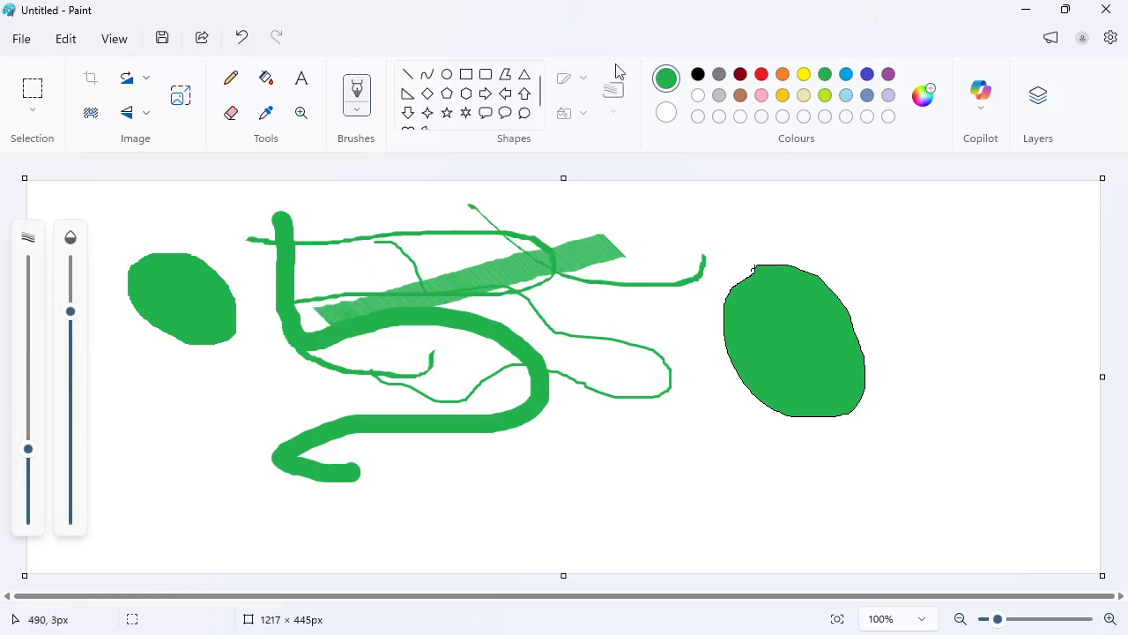
Paint a broad translucent red diagonal band across the green strokes with the Calligraphy pen.
{"action": "left_click", "coordinate": [762, 75]}
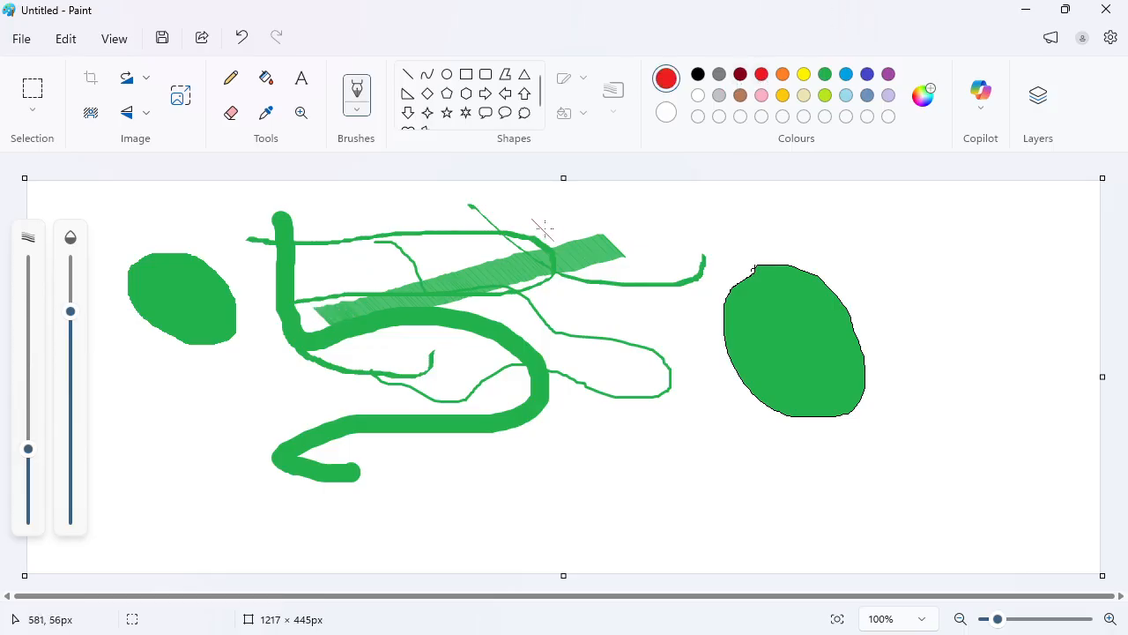
{"action": "left_click_drag", "start_coordinate": [540, 229], "coordinate": [300, 369]}
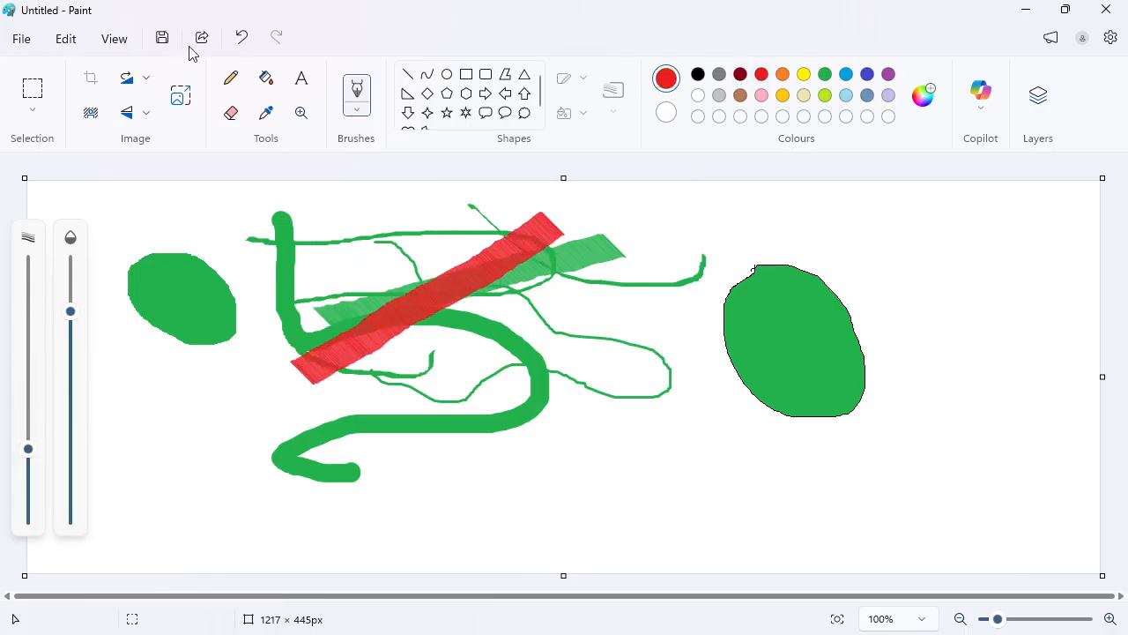
Enlarge the Airbrush and spray looping red strokes between the red diagonal band and the larger green oval.
{"action": "left_click", "coordinate": [357, 113]}
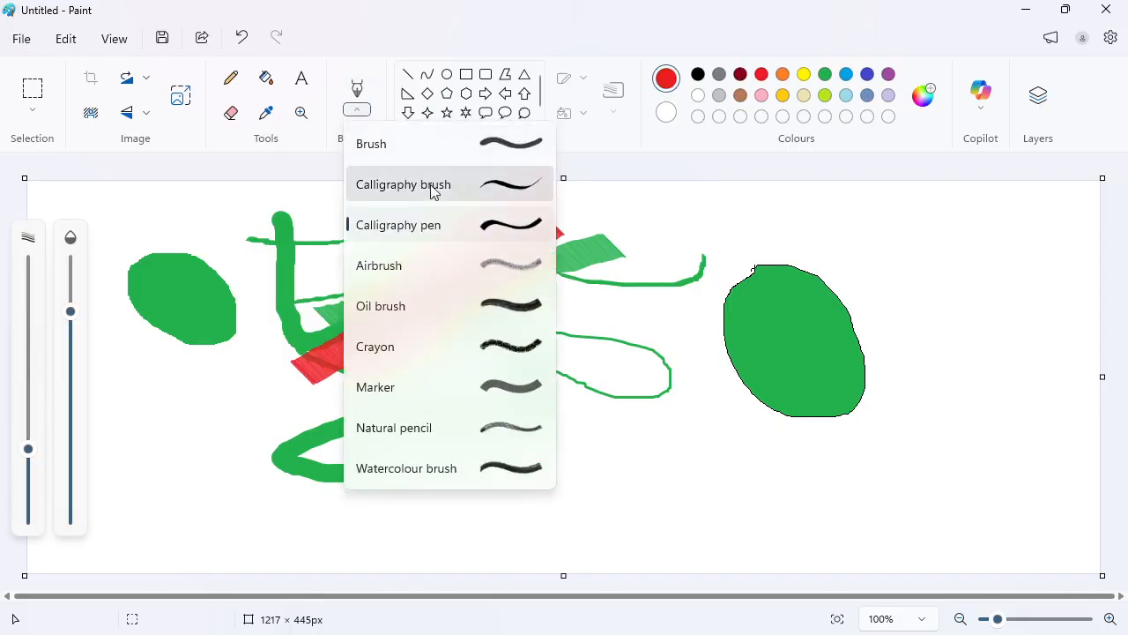
{"action": "left_click", "coordinate": [426, 268]}
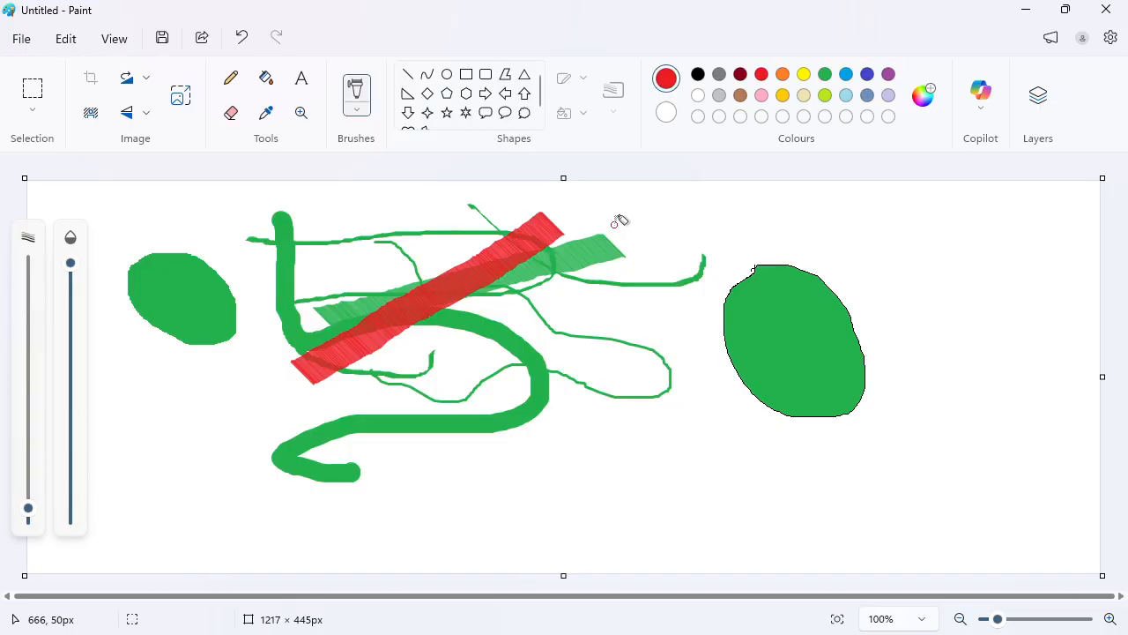
{"action": "key", "text": "ctrl+plus"}
{"action": "key", "text": "ctrl+plus"}
{"action": "key", "text": "ctrl+plus"}
{"action": "key", "text": "ctrl+plus"}
{"action": "key", "text": "ctrl+plus"}
{"action": "key", "text": "ctrl+plus"}
{"action": "key", "text": "ctrl+plus"}
{"action": "key", "text": "ctrl+plus"}
{"action": "key", "text": "ctrl+plus"}
{"action": "key", "text": "ctrl+plus"}
{"action": "key", "text": "ctrl+plus"}
{"action": "mouse_move", "coordinate": [651, 220]}
{"action": "left_mouse_down"}
{"action": "mouse_move", "coordinate": [631, 372]}
{"action": "mouse_move", "coordinate": [539, 329]}
{"action": "mouse_move", "coordinate": [638, 312]}
{"action": "mouse_move", "coordinate": [611, 331]}
{"action": "mouse_move", "coordinate": [695, 211]}
{"action": "mouse_move", "coordinate": [678, 226]}
{"action": "mouse_move", "coordinate": [651, 432]}
{"action": "mouse_move", "coordinate": [586, 359]}
{"action": "mouse_move", "coordinate": [599, 320]}
{"action": "mouse_move", "coordinate": [554, 426]}
{"action": "mouse_move", "coordinate": [609, 414]}
{"action": "mouse_move", "coordinate": [600, 437]}
{"action": "mouse_move", "coordinate": [632, 418]}
{"action": "mouse_move", "coordinate": [652, 434]}
{"action": "mouse_move", "coordinate": [696, 388]}
{"action": "mouse_move", "coordinate": [697, 287]}
{"action": "mouse_move", "coordinate": [592, 425]}
{"action": "left_mouse_up"}
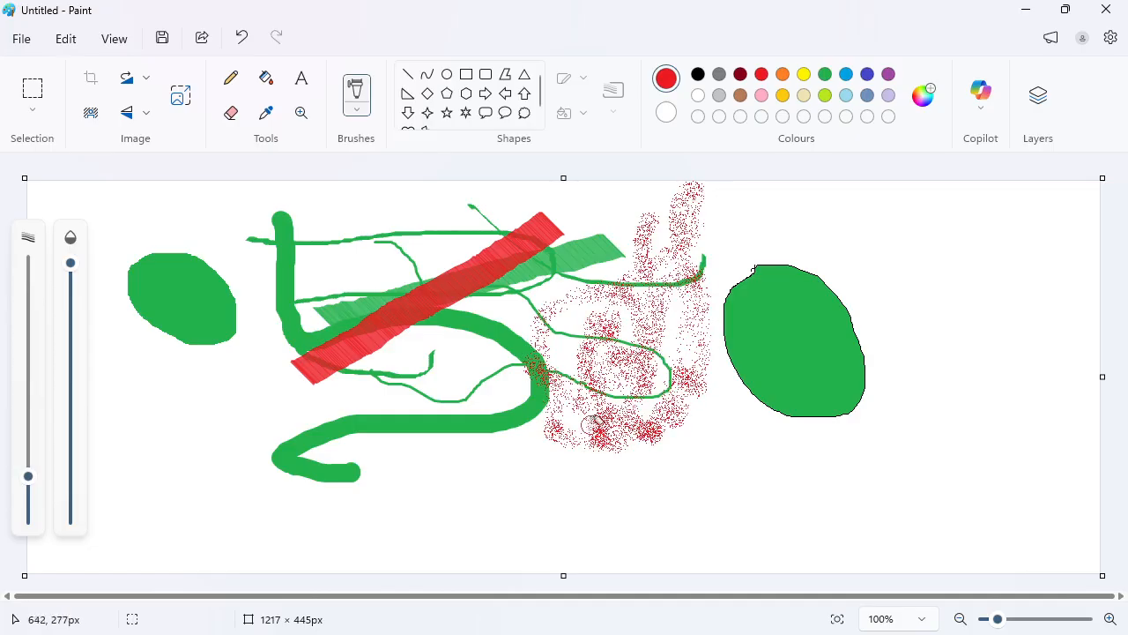
Paint a looping red stroke with the Oil brush from beside the smaller oval to the canvas's lower middle.
{"action": "left_click", "coordinate": [358, 113]}
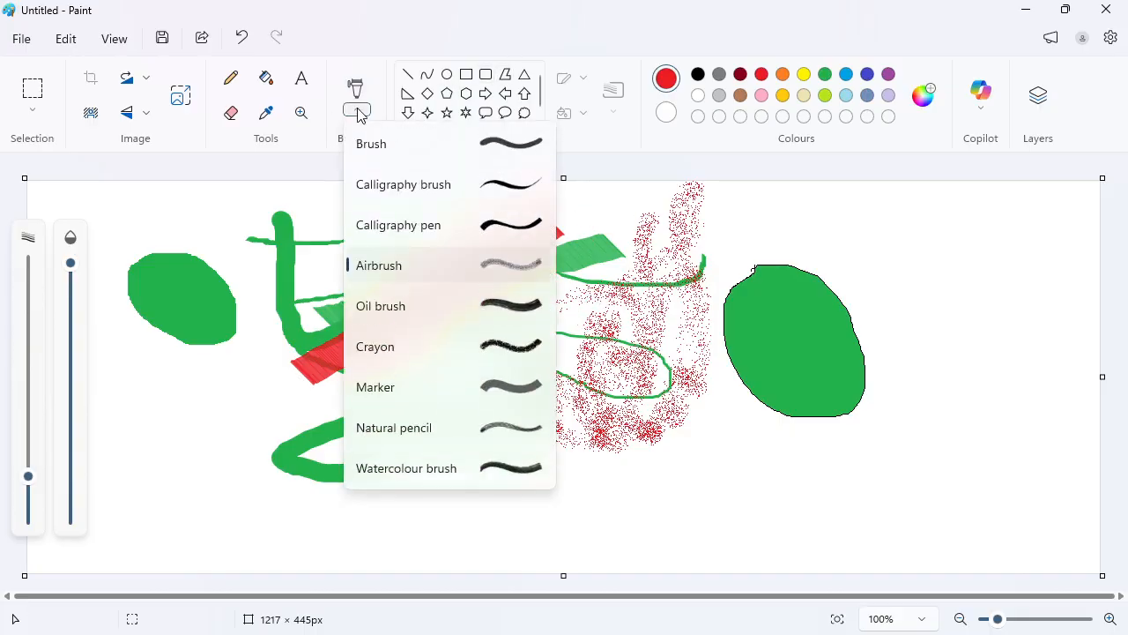
{"action": "left_click", "coordinate": [400, 306]}
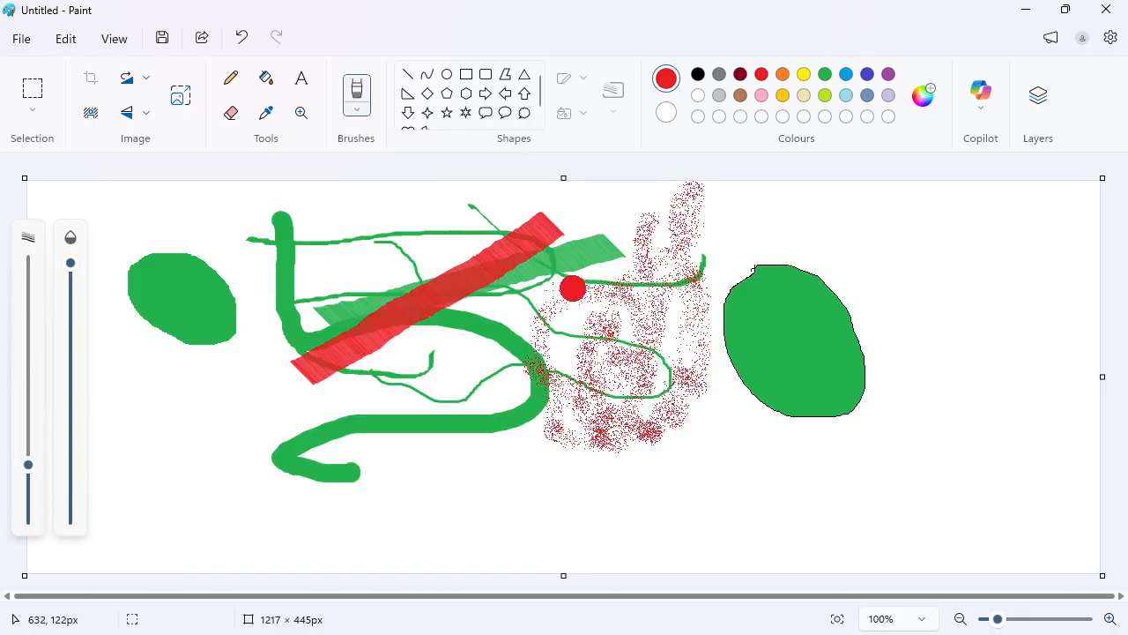
{"action": "mouse_move", "coordinate": [260, 271]}
{"action": "left_mouse_down"}
{"action": "mouse_move", "coordinate": [282, 391]}
{"action": "mouse_move", "coordinate": [386, 452]}
{"action": "mouse_move", "coordinate": [372, 511]}
{"action": "mouse_move", "coordinate": [221, 460]}
{"action": "mouse_move", "coordinate": [189, 420]}
{"action": "mouse_move", "coordinate": [275, 481]}
{"action": "mouse_move", "coordinate": [501, 480]}
{"action": "mouse_move", "coordinate": [619, 535]}
{"action": "left_mouse_up"}
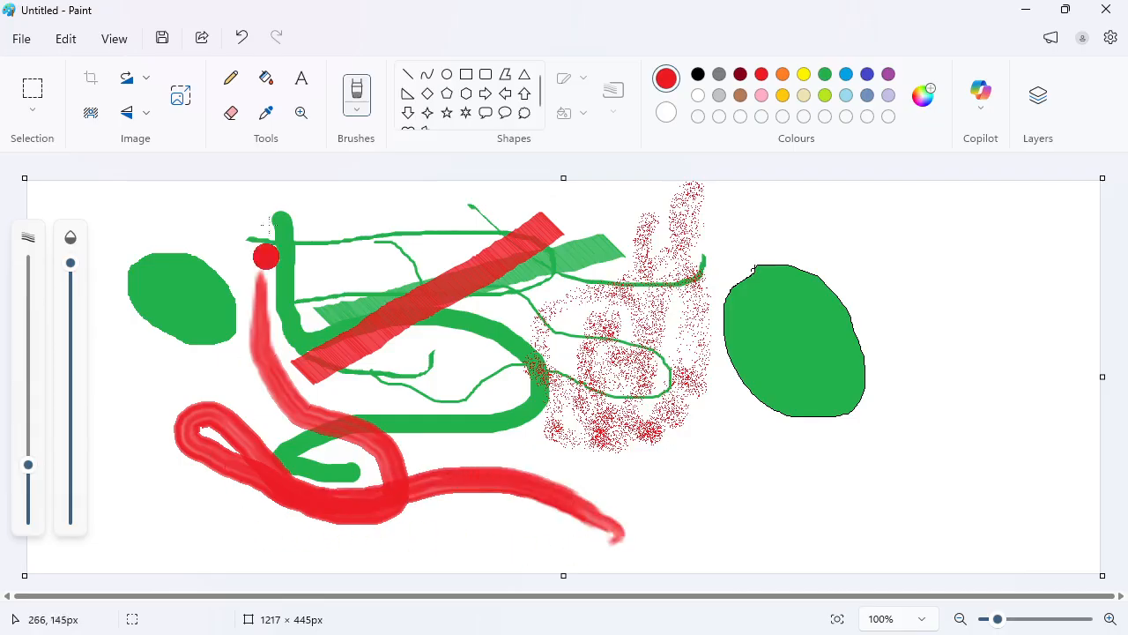
Paint a long looping light blue stroke with the Crayon across the middle and right half of the canvas.
{"action": "left_click", "coordinate": [356, 111]}
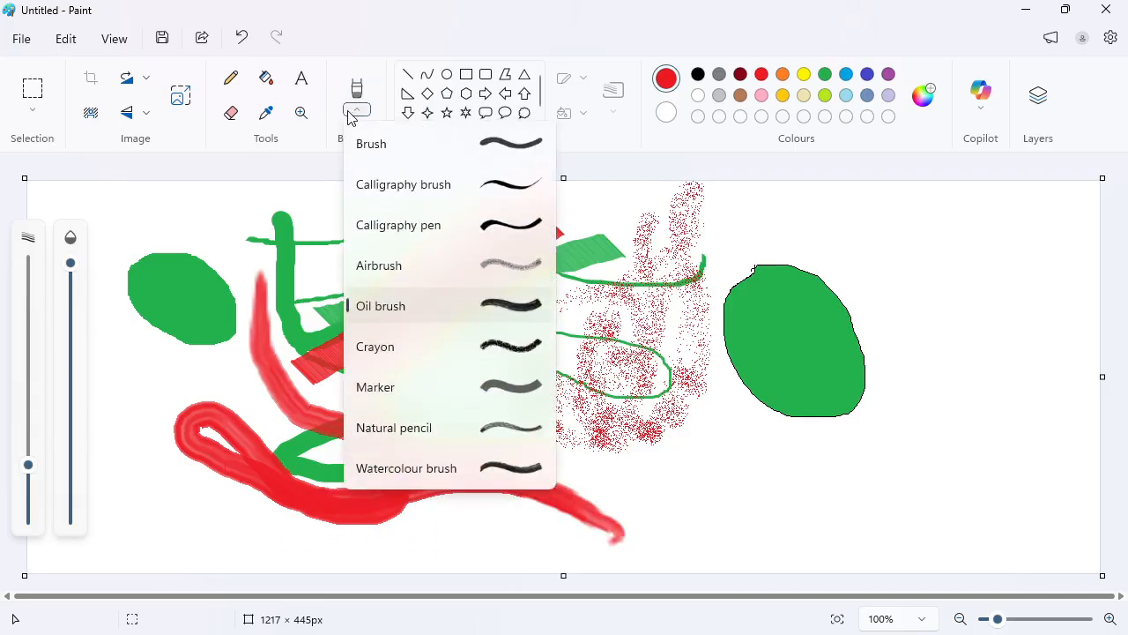
{"action": "left_click", "coordinate": [394, 348]}
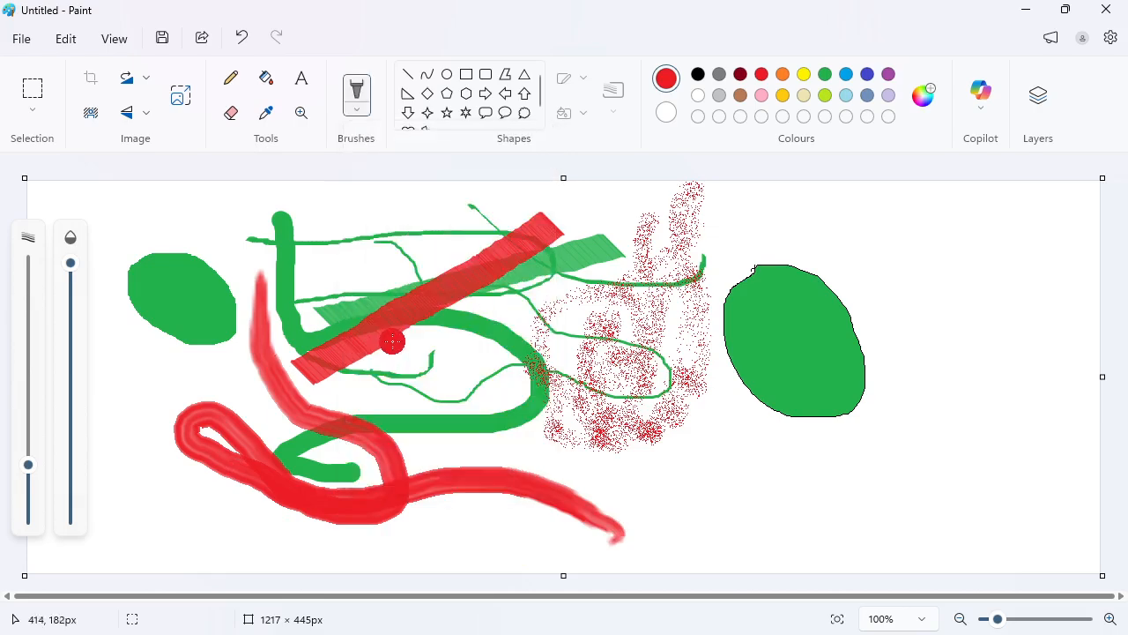
{"action": "left_click", "coordinate": [846, 74]}
{"action": "mouse_move", "coordinate": [692, 187]}
{"action": "left_mouse_down"}
{"action": "mouse_move", "coordinate": [680, 202]}
{"action": "mouse_move", "coordinate": [636, 209]}
{"action": "mouse_move", "coordinate": [672, 239]}
{"action": "mouse_move", "coordinate": [654, 356]}
{"action": "mouse_move", "coordinate": [781, 490]}
{"action": "mouse_move", "coordinate": [630, 403]}
{"action": "mouse_move", "coordinate": [686, 468]}
{"action": "mouse_move", "coordinate": [875, 393]}
{"action": "mouse_move", "coordinate": [718, 234]}
{"action": "mouse_move", "coordinate": [962, 315]}
{"action": "mouse_move", "coordinate": [459, 326]}
{"action": "mouse_move", "coordinate": [440, 369]}
{"action": "left_mouse_up"}
Paint a winding light blue Marker stroke from the canvas's upper middle, looping left and ending near the right edge.
{"action": "left_click", "coordinate": [366, 113]}
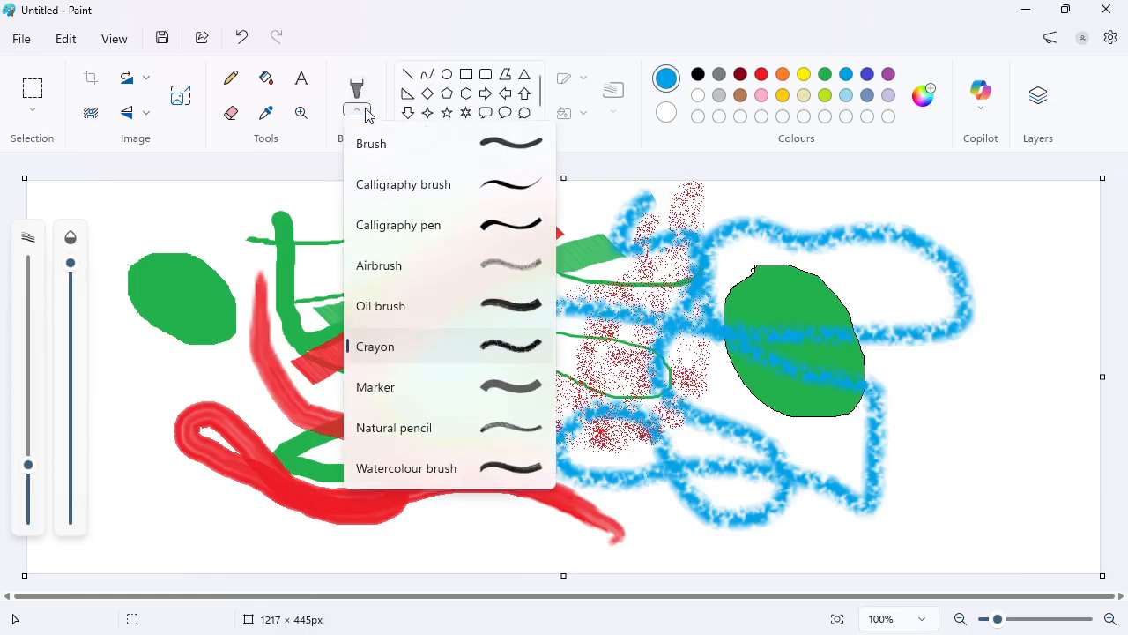
{"action": "left_click", "coordinate": [383, 397]}
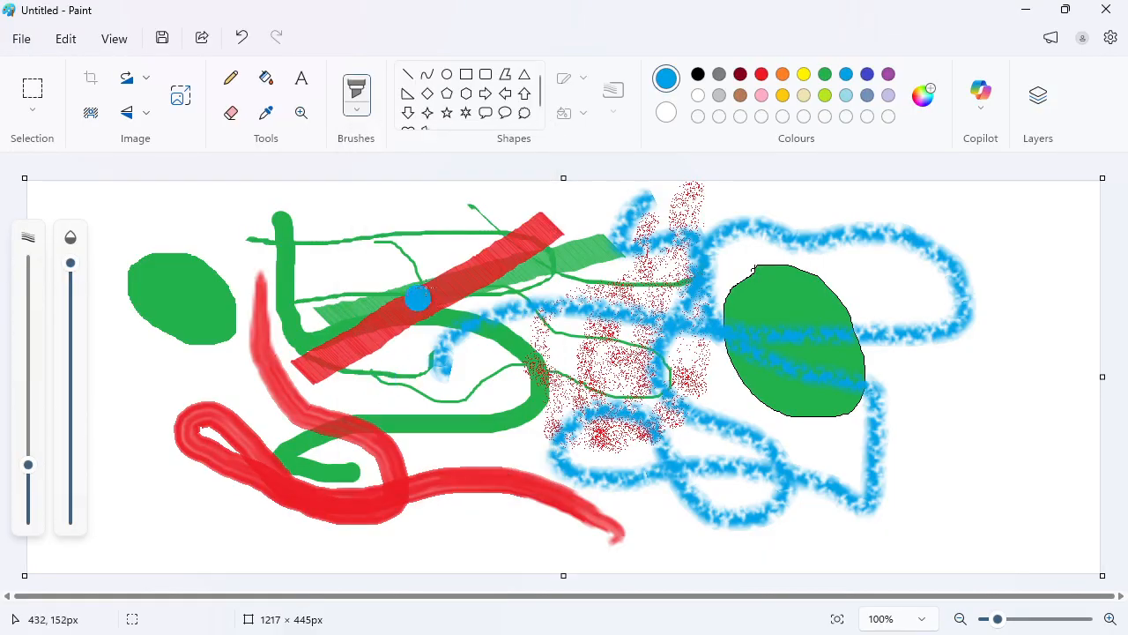
{"action": "mouse_move", "coordinate": [503, 194]}
{"action": "left_mouse_down"}
{"action": "mouse_move", "coordinate": [362, 269]}
{"action": "mouse_move", "coordinate": [271, 283]}
{"action": "mouse_move", "coordinate": [277, 249]}
{"action": "mouse_move", "coordinate": [318, 307]}
{"action": "mouse_move", "coordinate": [308, 440]}
{"action": "mouse_move", "coordinate": [503, 464]}
{"action": "mouse_move", "coordinate": [606, 436]}
{"action": "mouse_move", "coordinate": [856, 404]}
{"action": "mouse_move", "coordinate": [1063, 443]}
{"action": "left_mouse_up"}
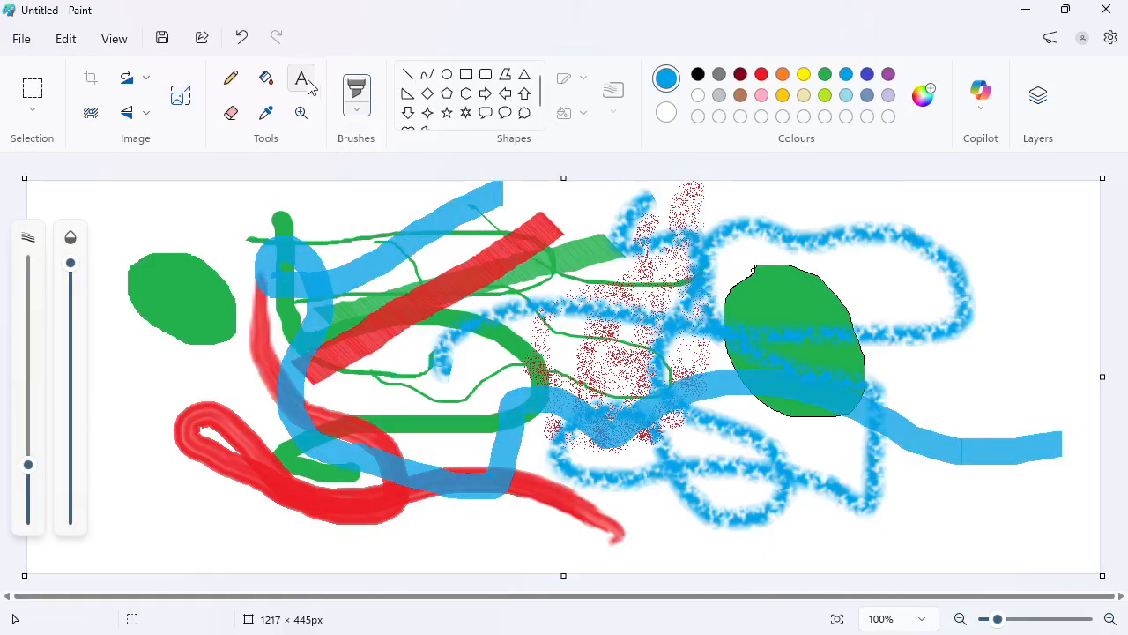
Draw a short thin light blue stroke with the Natural pencil above the larger green oval.
{"action": "left_click", "coordinate": [365, 113]}
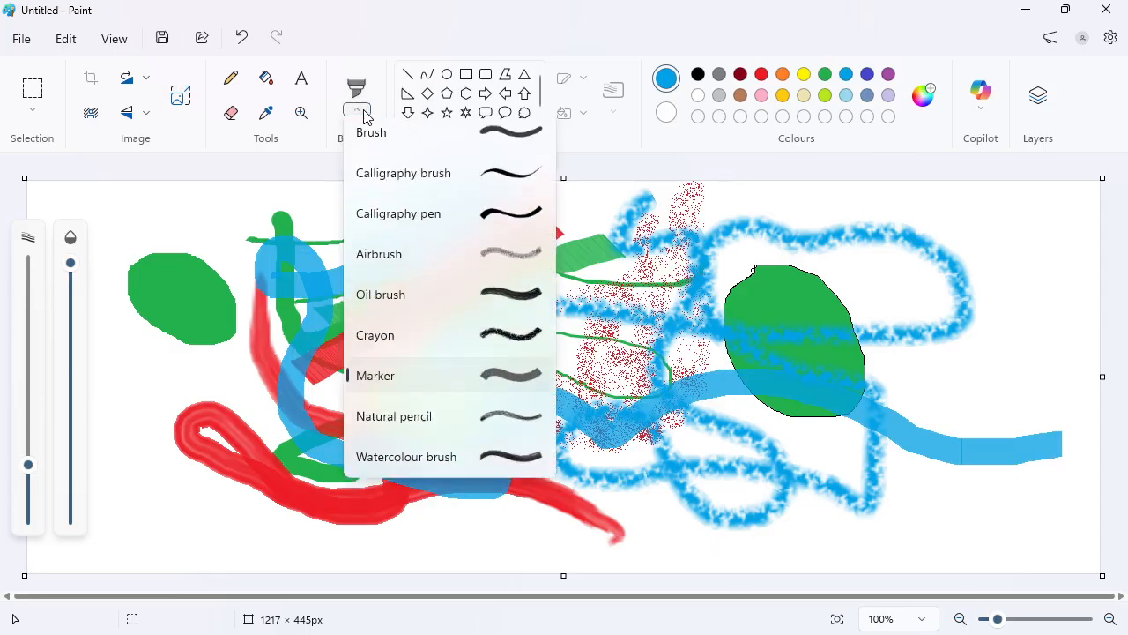
{"action": "left_click", "coordinate": [369, 438]}
{"action": "mouse_move", "coordinate": [829, 206]}
{"action": "left_mouse_down"}
{"action": "mouse_move", "coordinate": [757, 235]}
{"action": "mouse_move", "coordinate": [710, 275]}
{"action": "left_mouse_up"}
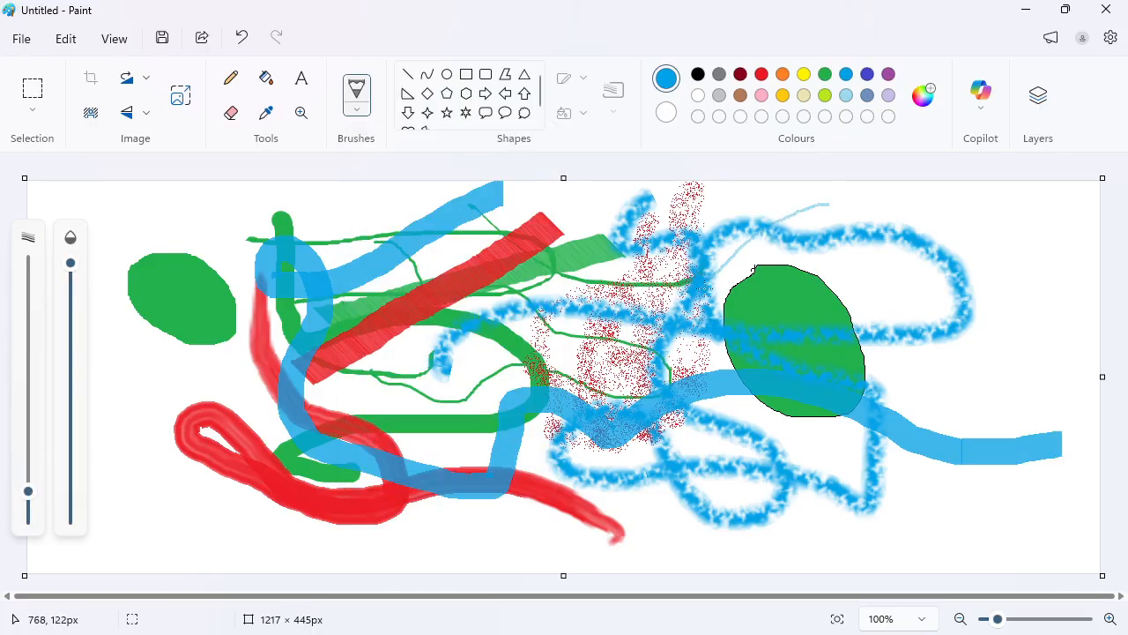
Enlarge the Natural pencil and draw a broad looping light blue stroke from the canvas's upper right to its lower middle.
{"action": "key", "text": "ctrl+plus"}
{"action": "key", "text": "ctrl+plus"}
{"action": "key", "text": "ctrl+plus"}
{"action": "key", "text": "ctrl+plus"}
{"action": "key", "text": "ctrl+plus"}
{"action": "key", "text": "ctrl+plus"}
{"action": "key", "text": "ctrl+plus"}
{"action": "key", "text": "ctrl+plus"}
{"action": "key", "text": "ctrl+plus"}
{"action": "key", "text": "ctrl+plus"}
{"action": "key", "text": "ctrl+plus"}
{"action": "key", "text": "ctrl+plus"}
{"action": "key", "text": "ctrl+plus"}
{"action": "key", "text": "ctrl+plus"}
{"action": "key", "text": "ctrl+plus"}
{"action": "key", "text": "ctrl+plus"}
{"action": "mouse_move", "coordinate": [1073, 247]}
{"action": "left_mouse_down"}
{"action": "mouse_move", "coordinate": [953, 366]}
{"action": "mouse_move", "coordinate": [872, 340]}
{"action": "mouse_move", "coordinate": [933, 302]}
{"action": "mouse_move", "coordinate": [1025, 349]}
{"action": "mouse_move", "coordinate": [864, 485]}
{"action": "mouse_move", "coordinate": [675, 559]}
{"action": "left_mouse_up"}
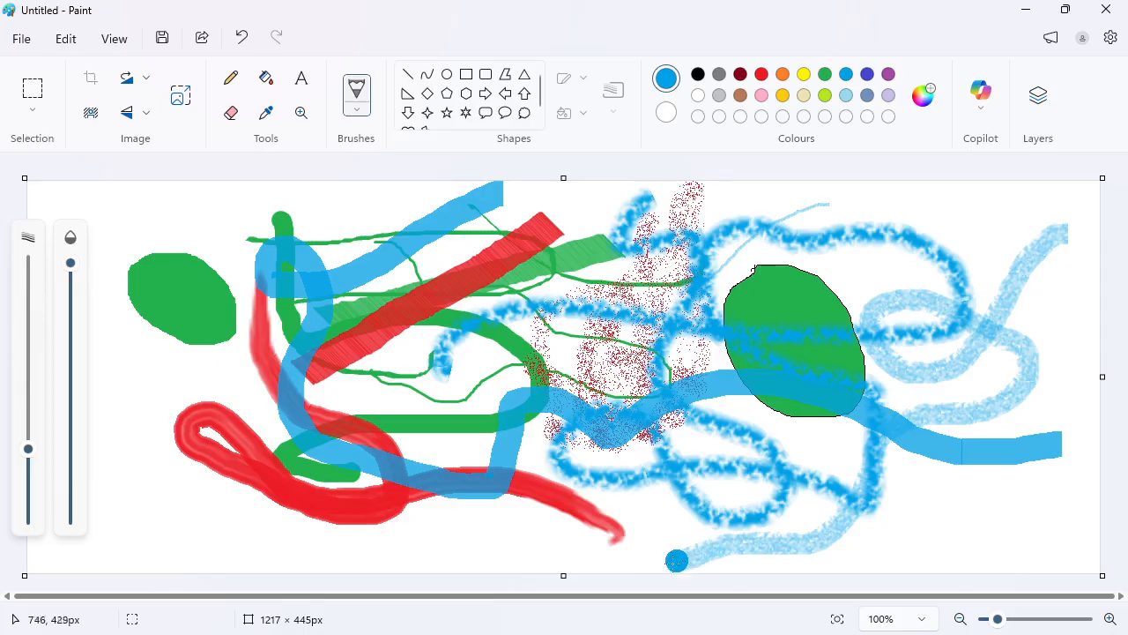
Paint two long curved light blue strokes across the canvas with the Watercolour brush.
{"action": "left_click", "coordinate": [358, 111]}
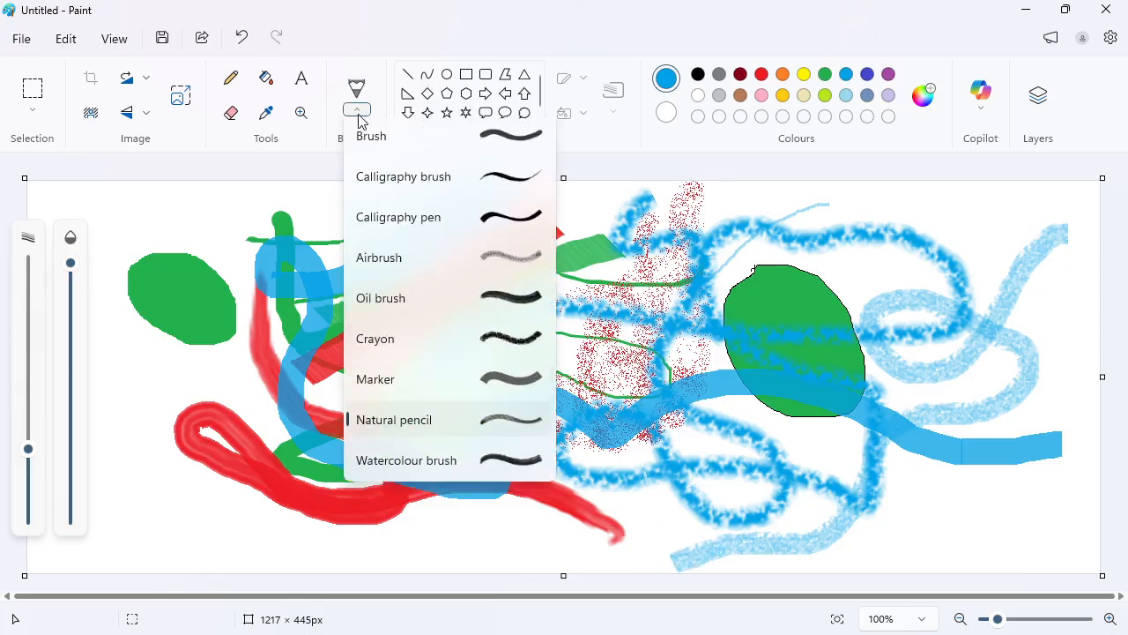
{"action": "left_click", "coordinate": [392, 472]}
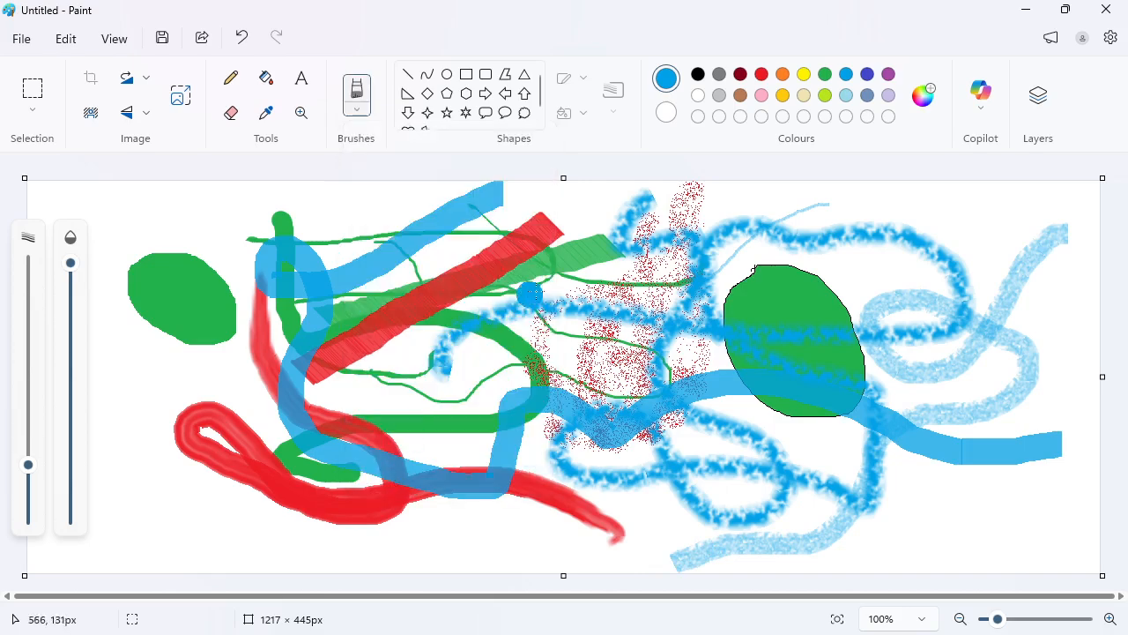
{"action": "mouse_move", "coordinate": [784, 203]}
{"action": "left_mouse_down"}
{"action": "mouse_move", "coordinate": [744, 216]}
{"action": "mouse_move", "coordinate": [700, 278]}
{"action": "mouse_move", "coordinate": [471, 506]}
{"action": "mouse_move", "coordinate": [266, 523]}
{"action": "mouse_move", "coordinate": [160, 443]}
{"action": "mouse_move", "coordinate": [87, 471]}
{"action": "mouse_move", "coordinate": [201, 541]}
{"action": "left_mouse_up"}
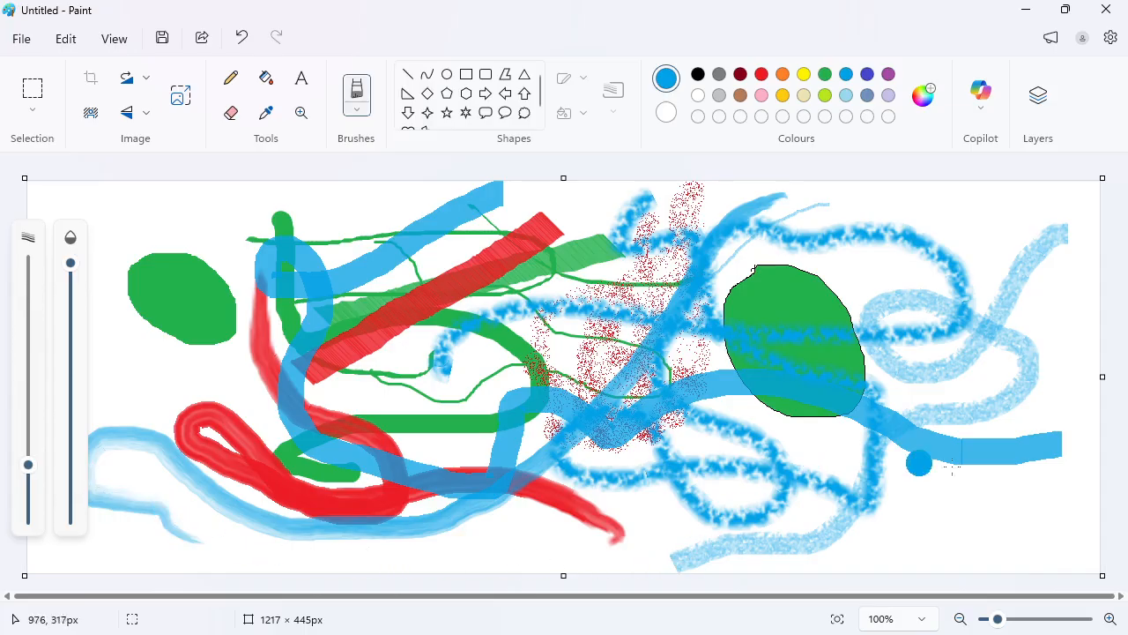
{"action": "mouse_move", "coordinate": [1054, 519]}
{"action": "left_mouse_down"}
{"action": "mouse_move", "coordinate": [898, 477]}
{"action": "mouse_move", "coordinate": [596, 425]}
{"action": "mouse_move", "coordinate": [248, 327]}
{"action": "left_mouse_up"}
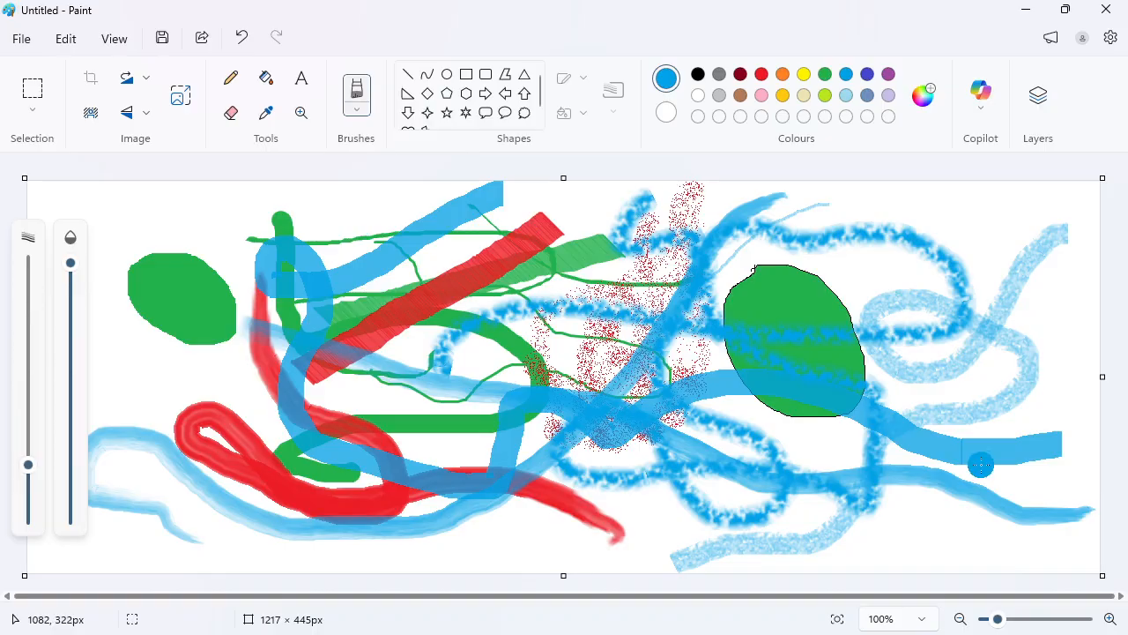
Select the entire canvas and delete its contents.
{"action": "left_click", "coordinate": [33, 112]}
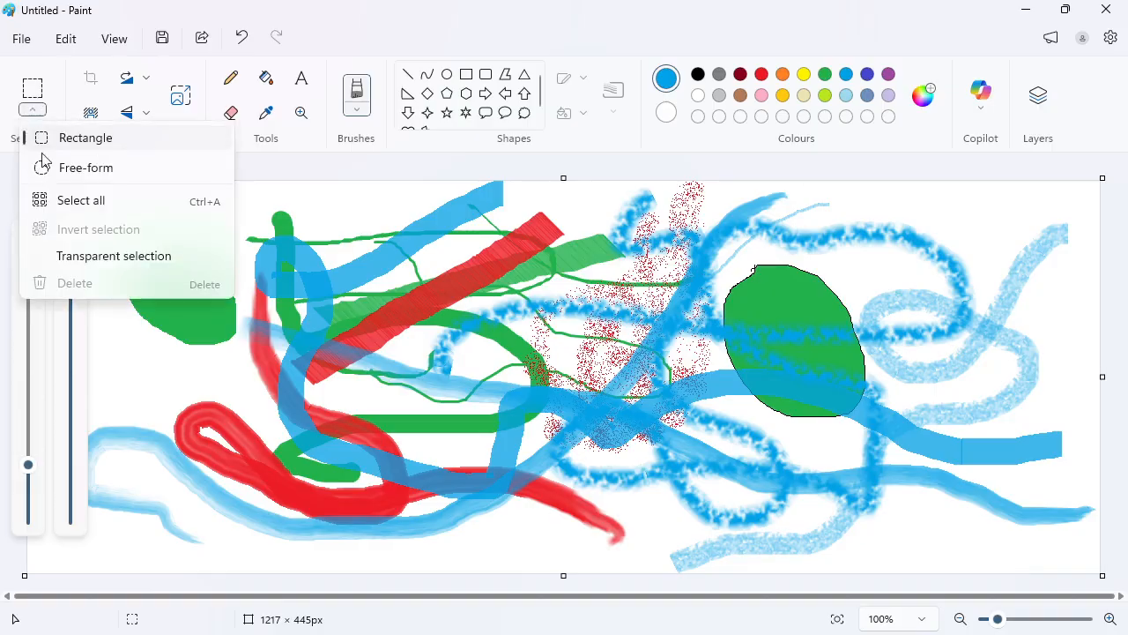
{"action": "left_click", "coordinate": [71, 209]}
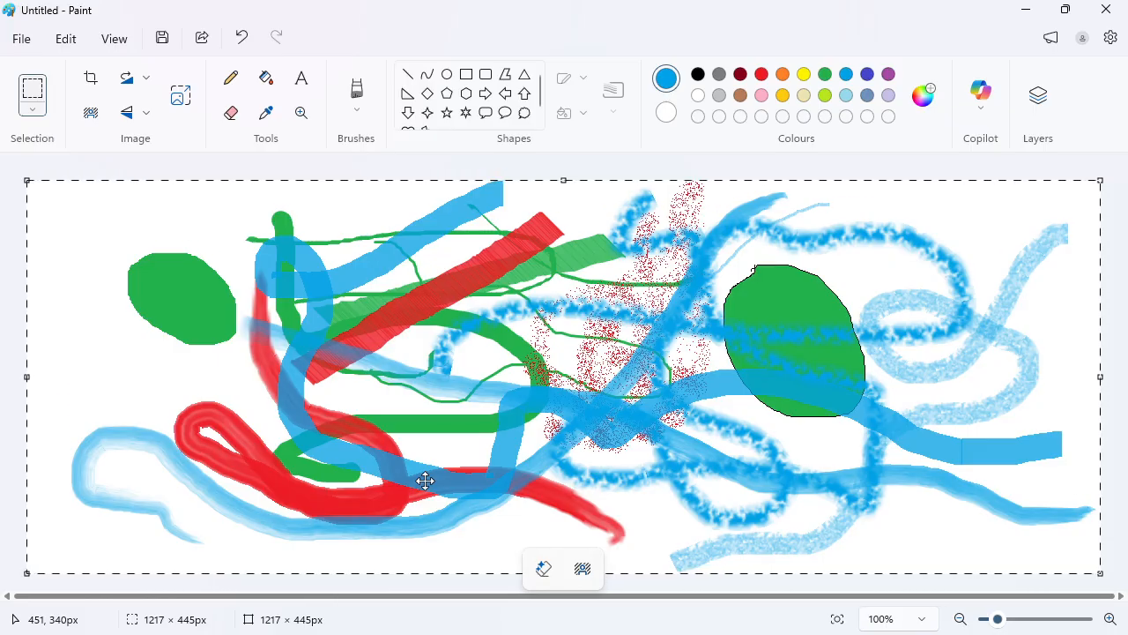
{"action": "key", "text": "Delete"}
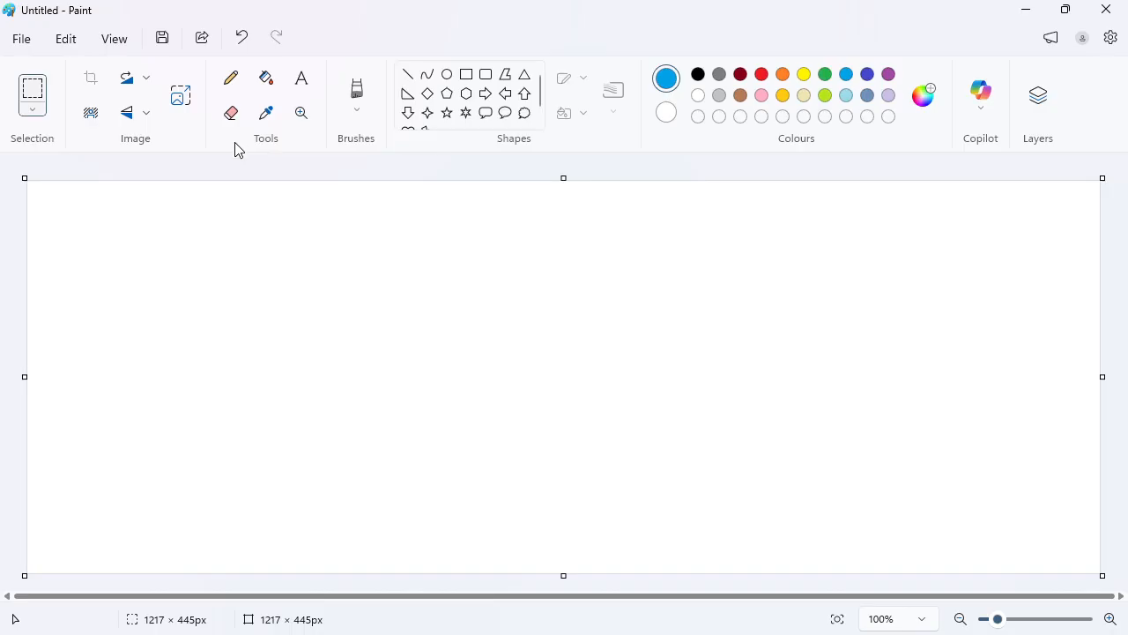
Draw a black, nearly vertical line about 178 px long near the canvas's upper-left corner.
{"action": "left_click", "coordinate": [698, 74]}
{"action": "left_click_drag", "start_coordinate": [539, 76], "coordinate": [541, 93]}
{"action": "left_click", "coordinate": [542, 68]}
{"action": "left_click", "coordinate": [408, 78]}
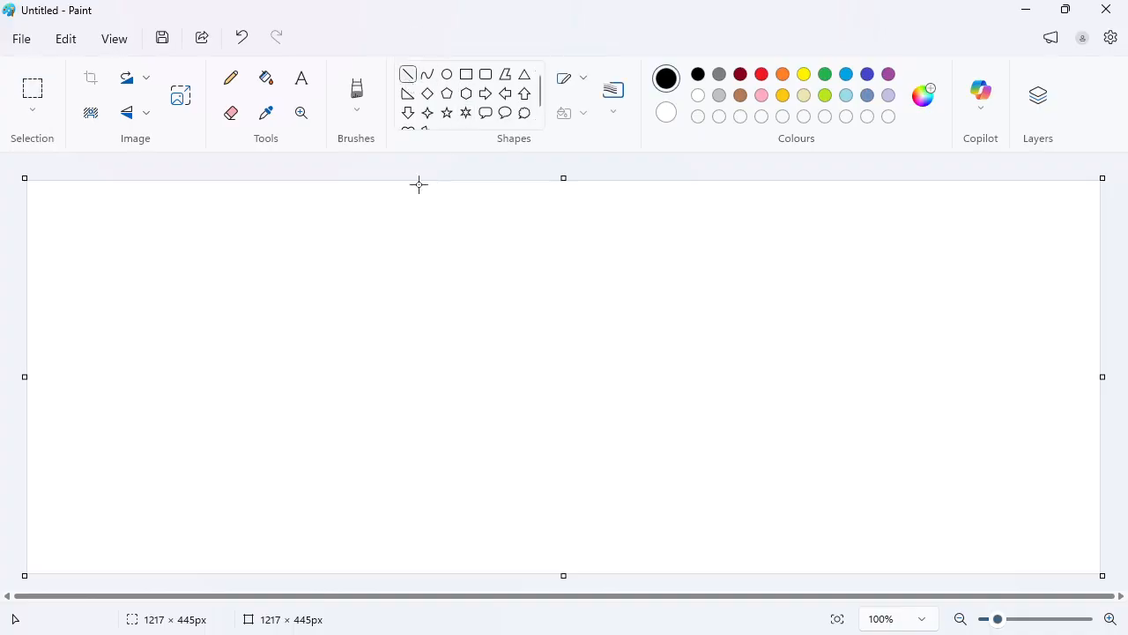
{"action": "left_click_drag", "start_coordinate": [40, 196], "coordinate": [42, 355]}
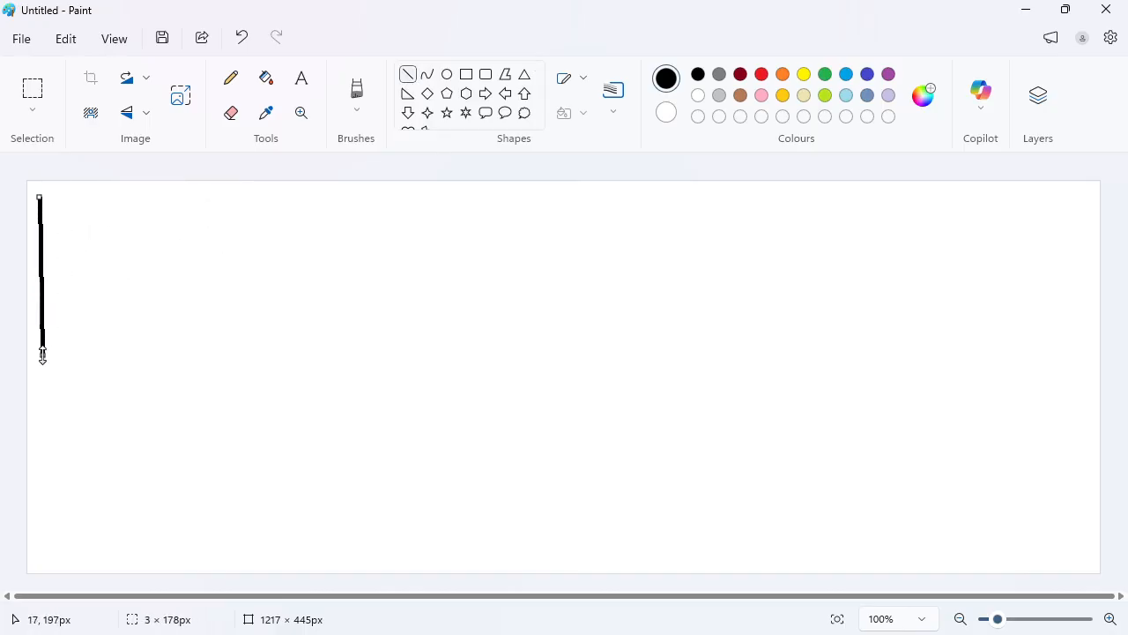
Draw a curve about 183 px high beside the line and bend it into an S shape.
{"action": "left_click", "coordinate": [428, 78]}
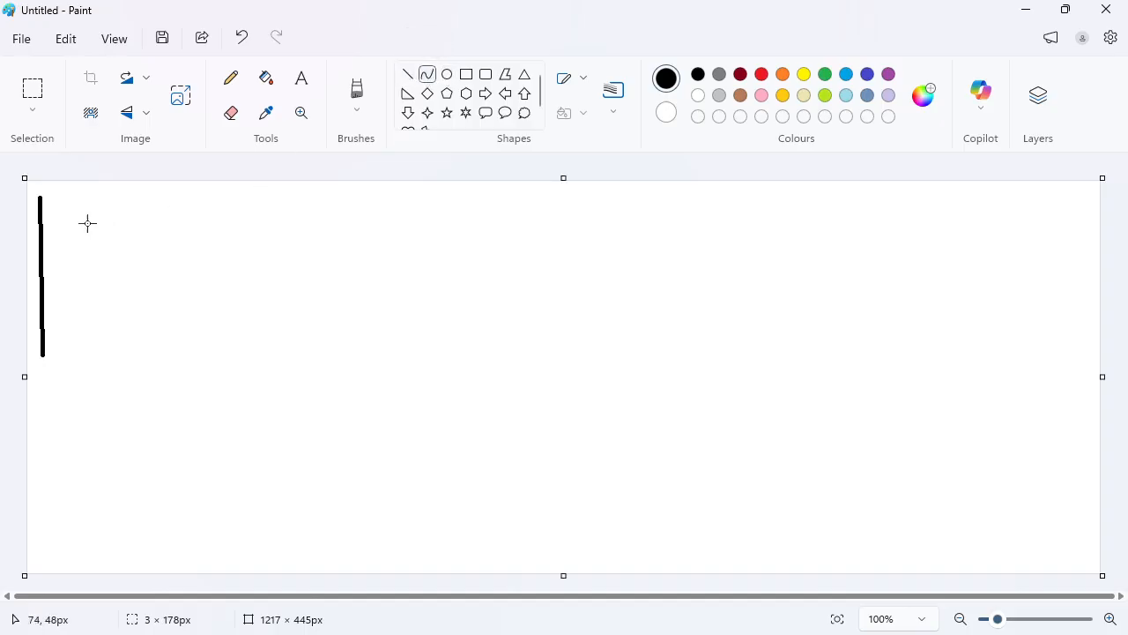
{"action": "left_click_drag", "start_coordinate": [107, 203], "coordinate": [110, 360]}
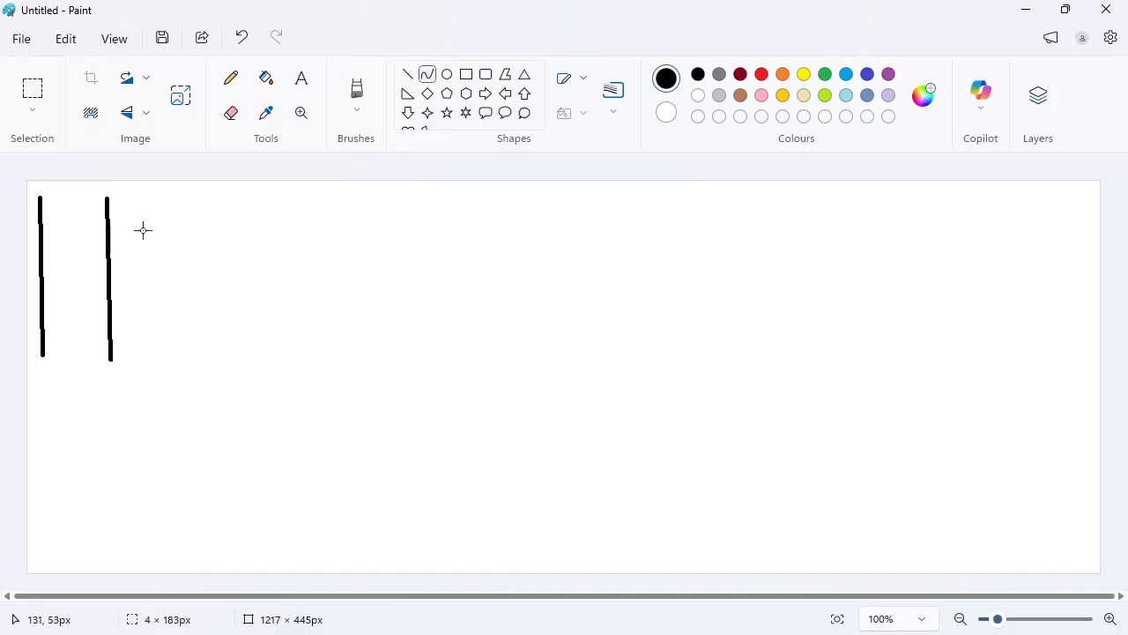
{"action": "left_click_drag", "start_coordinate": [142, 230], "coordinate": [144, 231]}
{"action": "left_click_drag", "start_coordinate": [115, 319], "coordinate": [66, 332]}
Draw an oval about 106 × 116 px right of the S curve and a rectangle about 94 × 95 px beside it.
{"action": "left_click", "coordinate": [449, 77]}
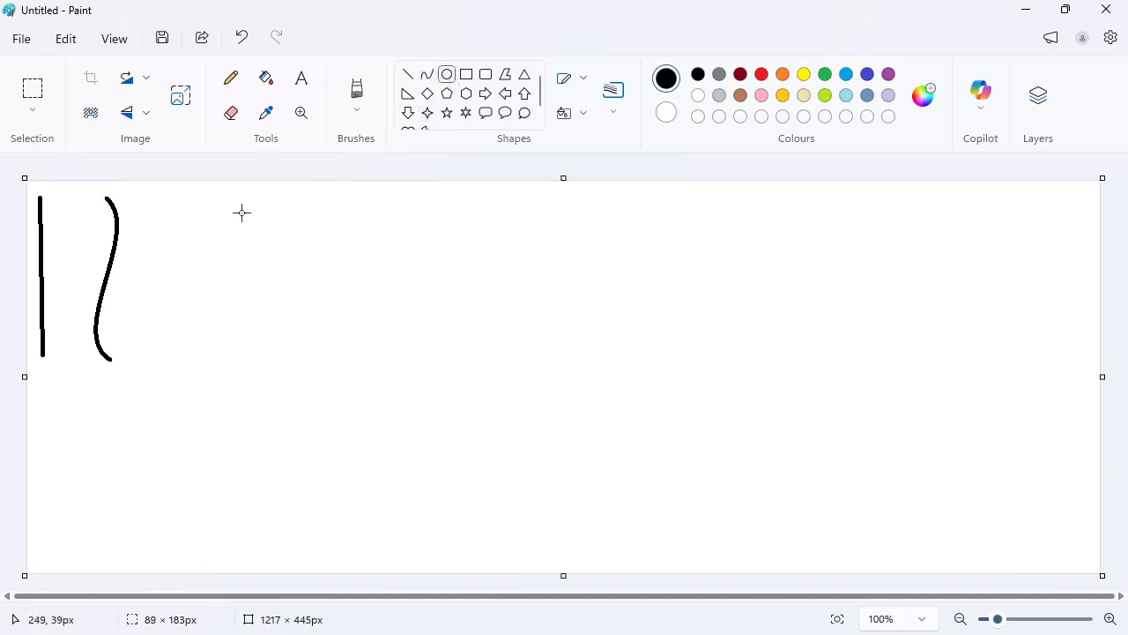
{"action": "left_click_drag", "start_coordinate": [157, 196], "coordinate": [251, 300]}
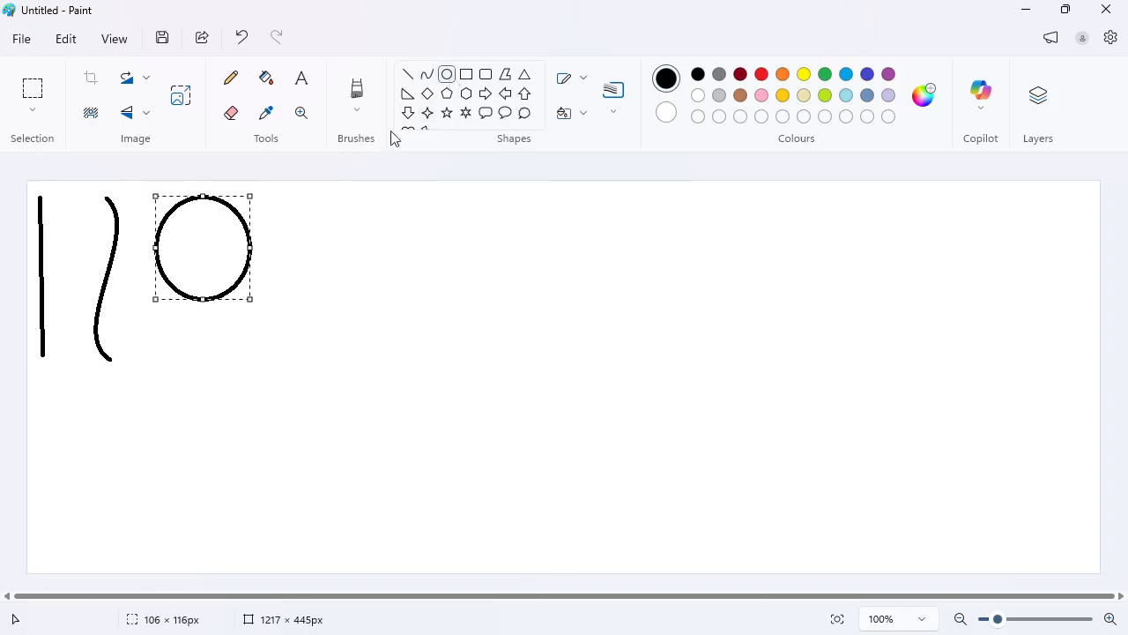
{"action": "left_click", "coordinate": [469, 77]}
{"action": "left_click_drag", "start_coordinate": [285, 195], "coordinate": [371, 279]}
Draw a rounded rectangle right of the square and a closed four-sided polygon about 134 × 112 px beside it.
{"action": "left_click", "coordinate": [485, 76]}
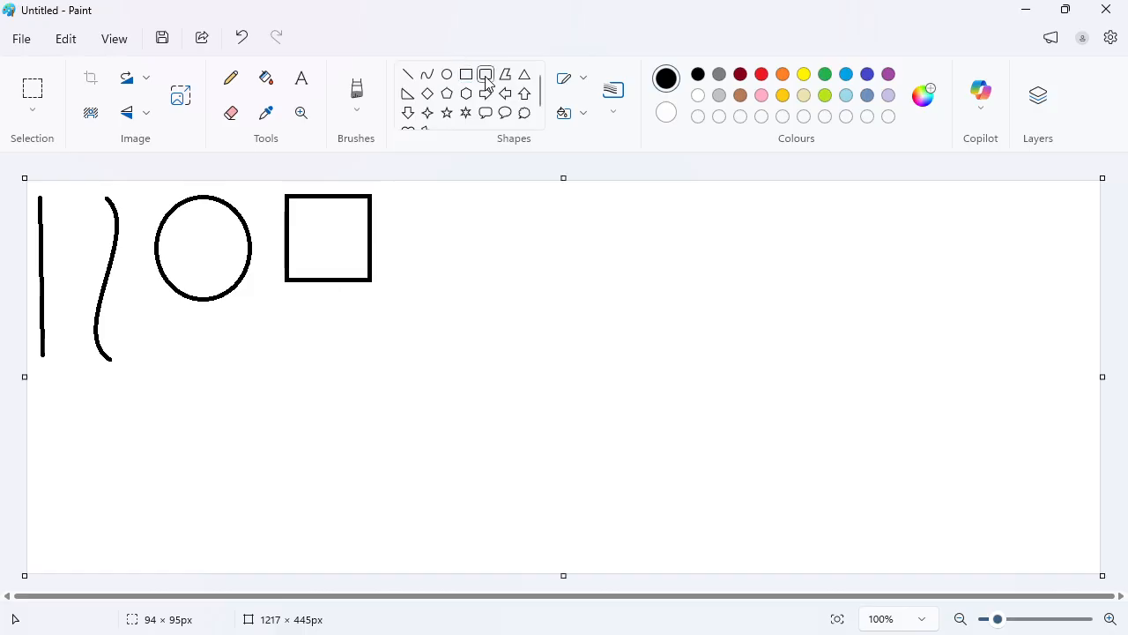
{"action": "left_click_drag", "start_coordinate": [390, 193], "coordinate": [479, 293]}
{"action": "left_click", "coordinate": [506, 78]}
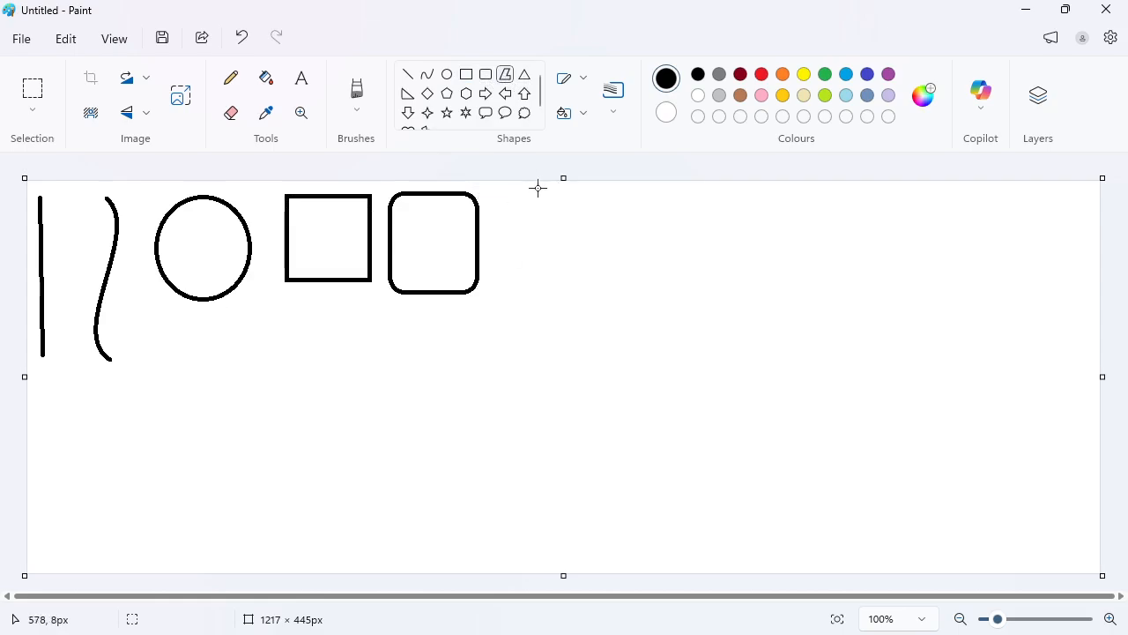
{"action": "left_click_drag", "start_coordinate": [547, 199], "coordinate": [496, 297]}
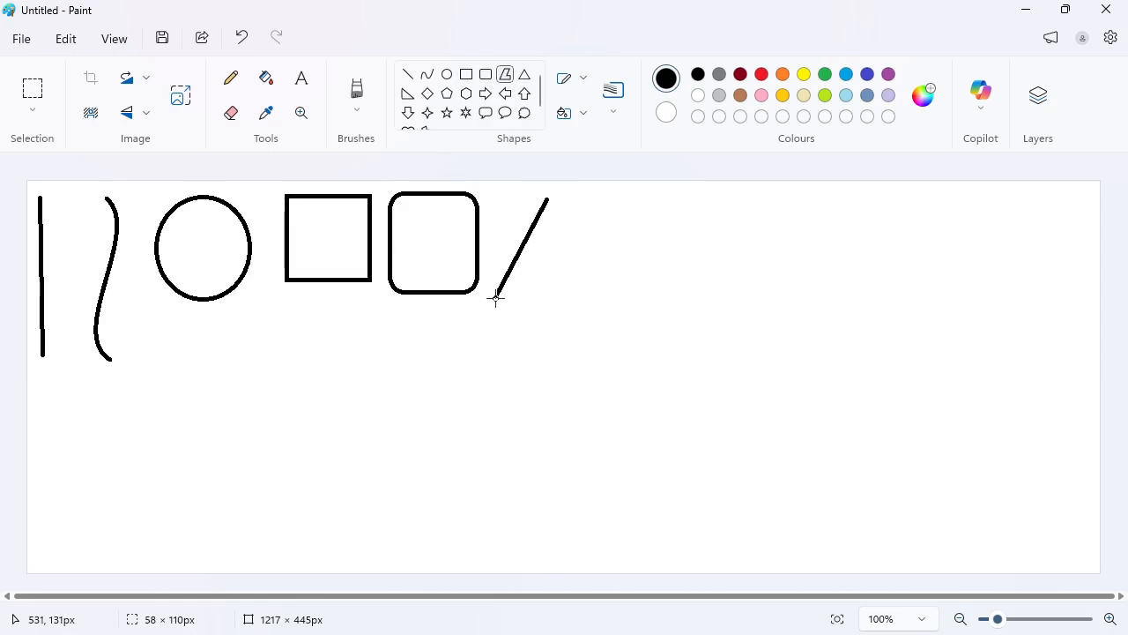
{"action": "left_click", "coordinate": [602, 298]}
{"action": "left_click", "coordinate": [613, 230]}
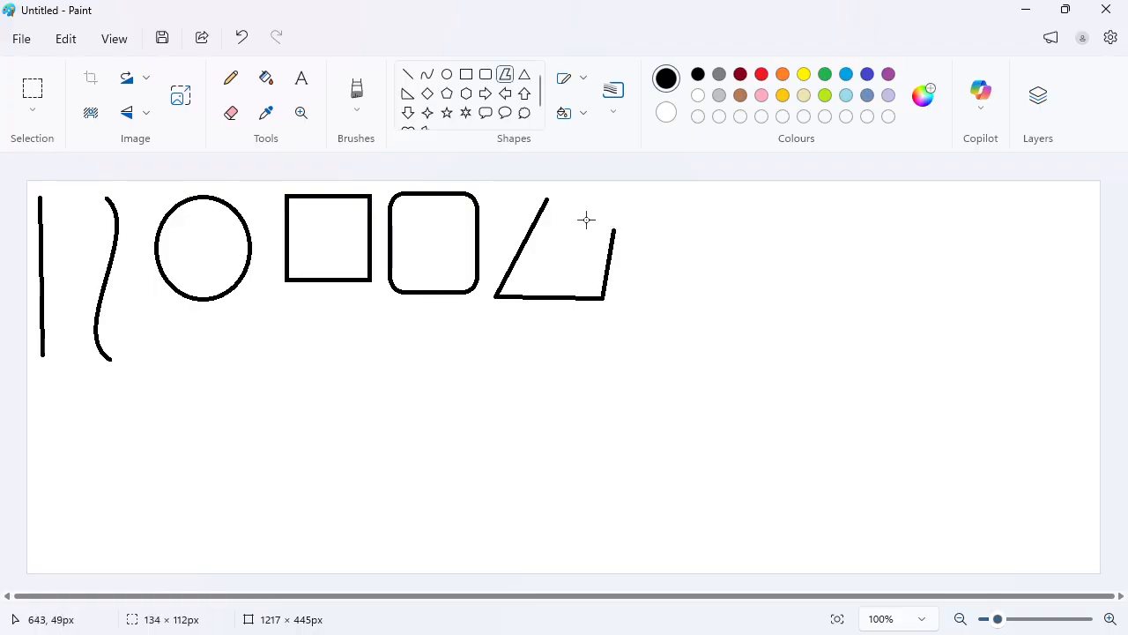
{"action": "left_click", "coordinate": [547, 197]}
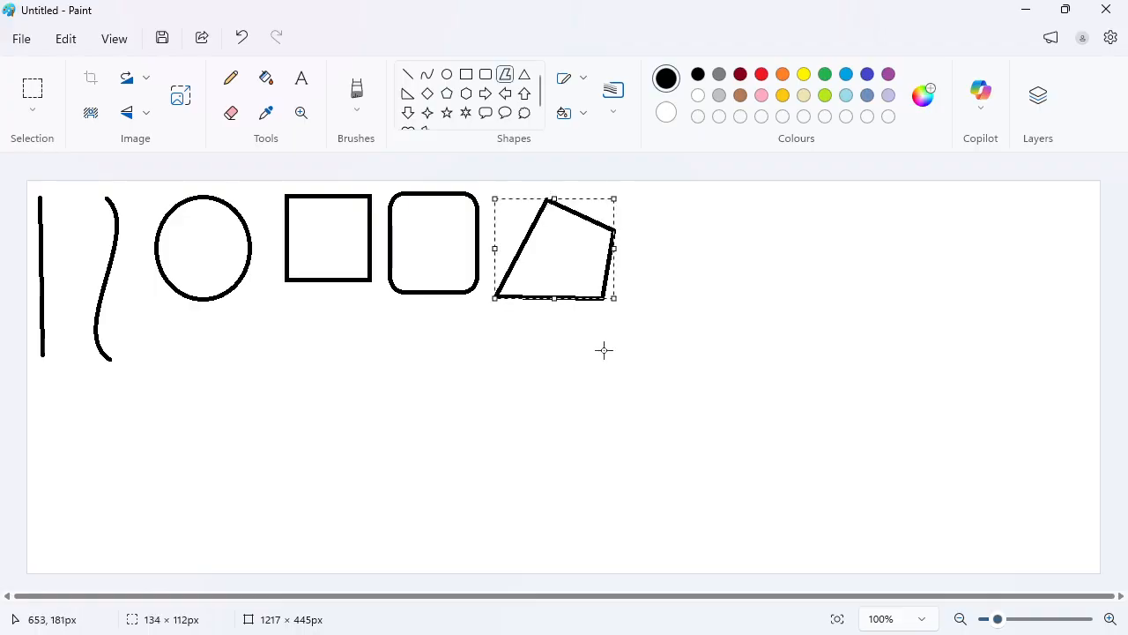
Draw a triangle about 123 × 117 px to the right of the polygon.
{"action": "left_click", "coordinate": [525, 76]}
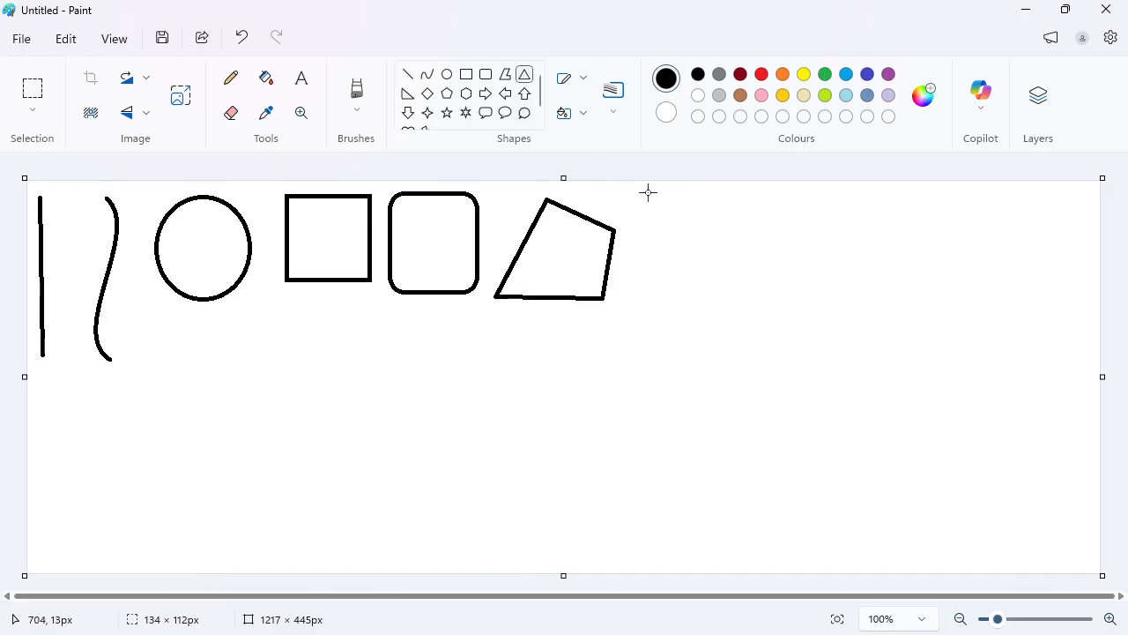
{"action": "left_click_drag", "start_coordinate": [648, 192], "coordinate": [756, 295]}
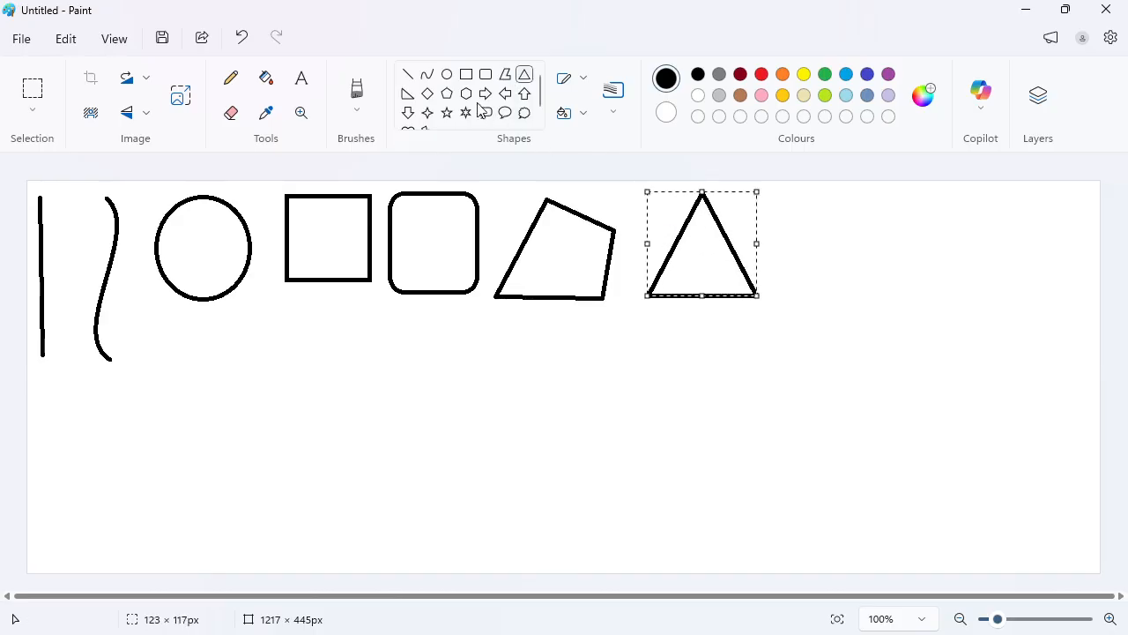
Draw a right triangle about 124 × 120 px beside the triangle and a diamond about 124 × 127 px to its right.
{"action": "left_click", "coordinate": [407, 94]}
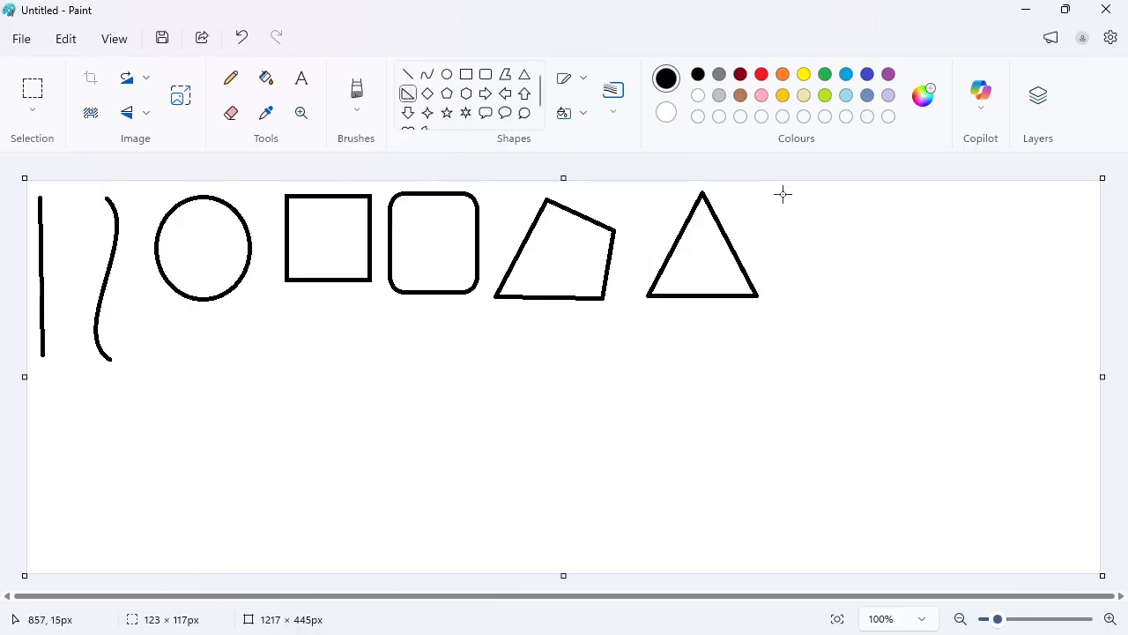
{"action": "left_click_drag", "start_coordinate": [783, 194], "coordinate": [894, 300]}
{"action": "left_click", "coordinate": [430, 94]}
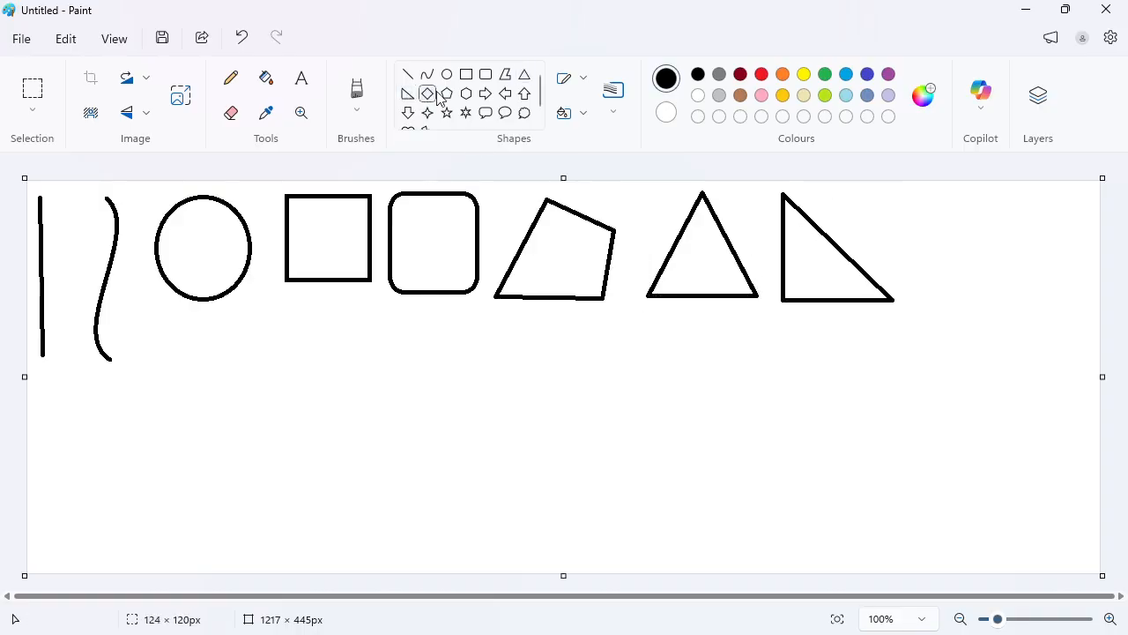
{"action": "left_click_drag", "start_coordinate": [930, 197], "coordinate": [1041, 310]}
Draw a pentagon about 160 × 146 px below the line and S curve, and a hexagon about 150 × 169 px beside it.
{"action": "left_click", "coordinate": [447, 93]}
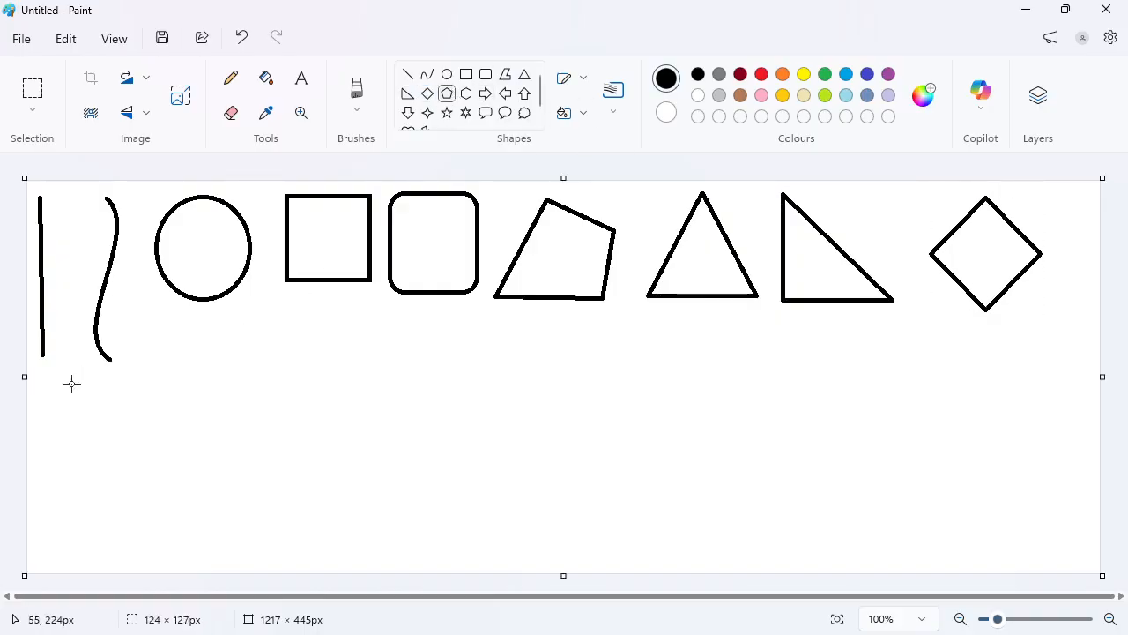
{"action": "left_click_drag", "start_coordinate": [59, 376], "coordinate": [201, 505]}
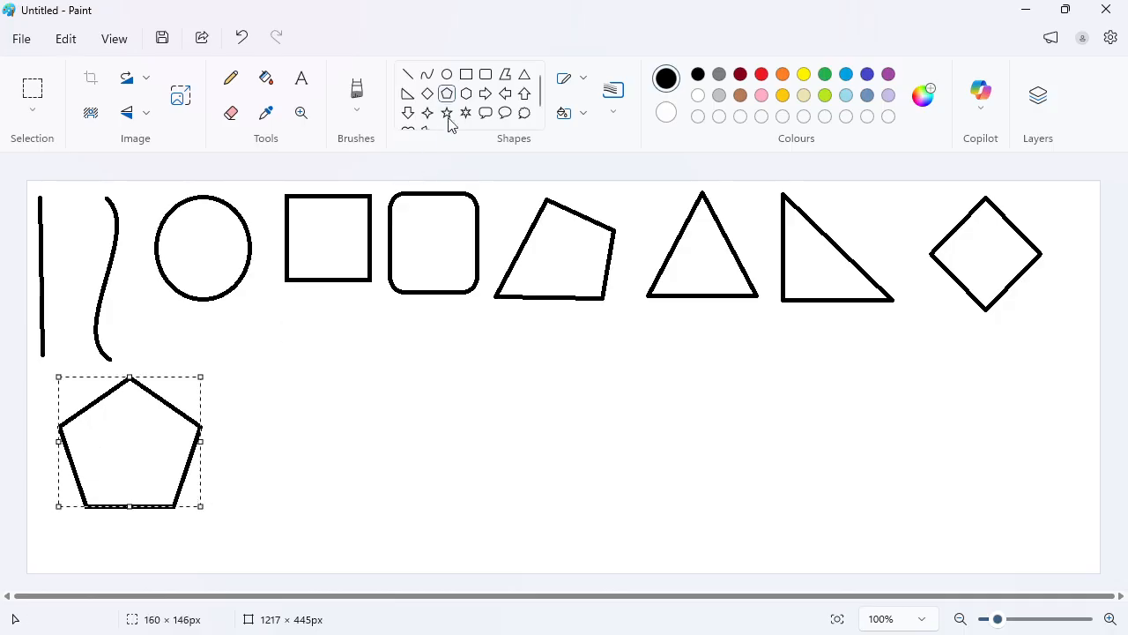
{"action": "left_click", "coordinate": [466, 93]}
{"action": "left_click_drag", "start_coordinate": [240, 330], "coordinate": [374, 479]}
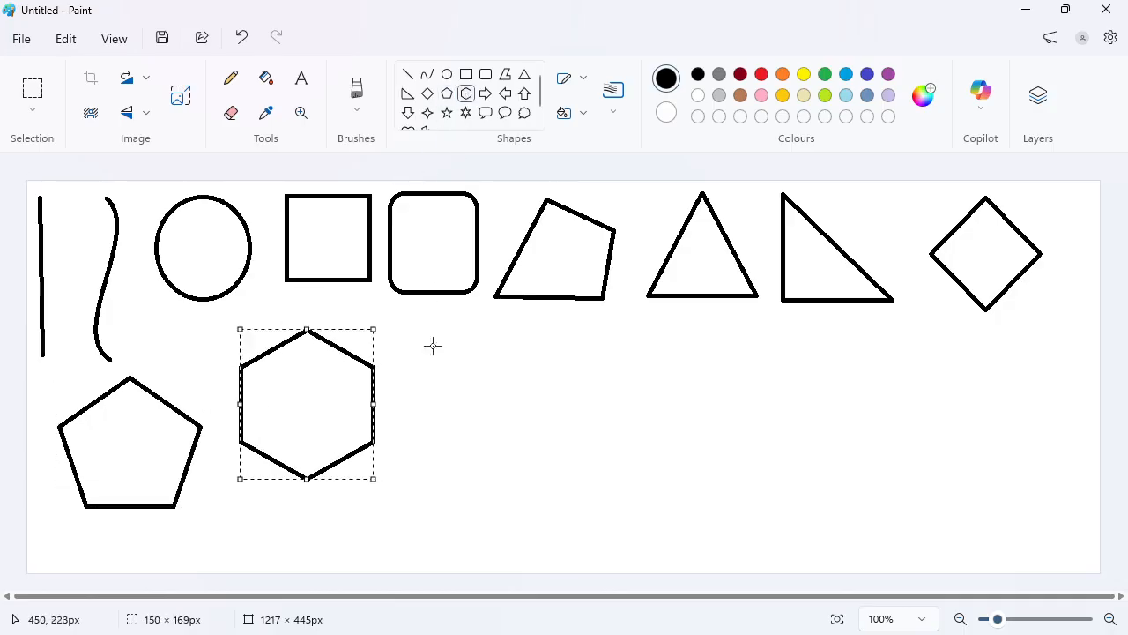
Draw a right arrow about 139 × 142 px beside the hexagon and a left arrow about 138 × 155 px to its right.
{"action": "left_click", "coordinate": [490, 96]}
{"action": "left_click_drag", "start_coordinate": [419, 321], "coordinate": [543, 447]}
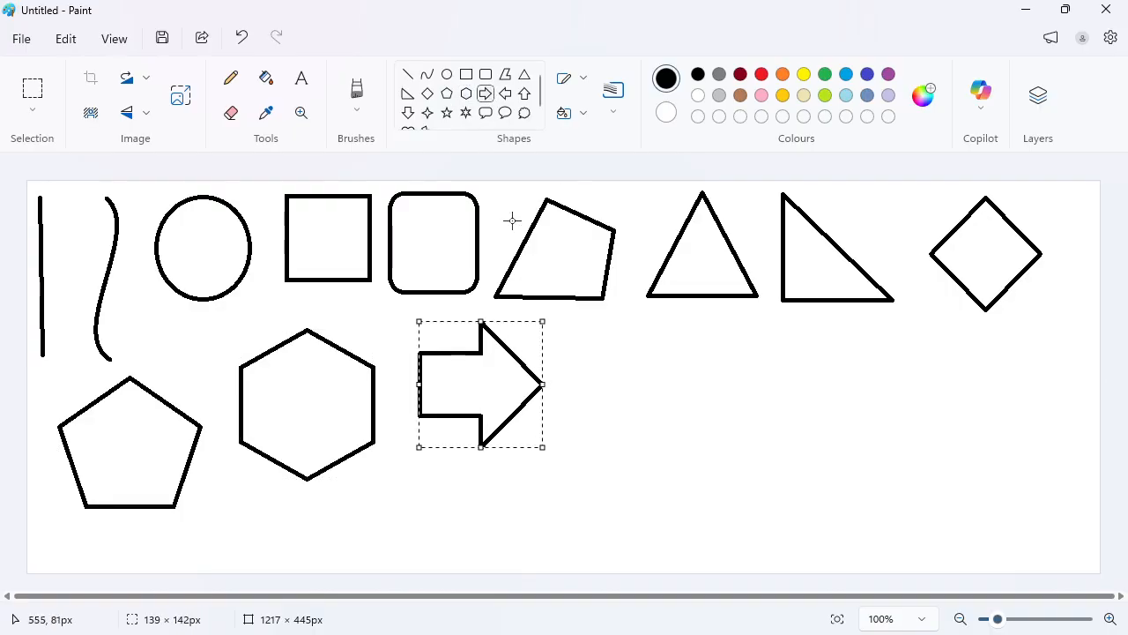
{"action": "left_click", "coordinate": [505, 93]}
{"action": "left_click_drag", "start_coordinate": [584, 323], "coordinate": [706, 459]}
Draw an up arrow about 119 × 84 px right of the left arrow and a down arrow about 120 × 118 px beside it.
{"action": "left_click", "coordinate": [526, 94]}
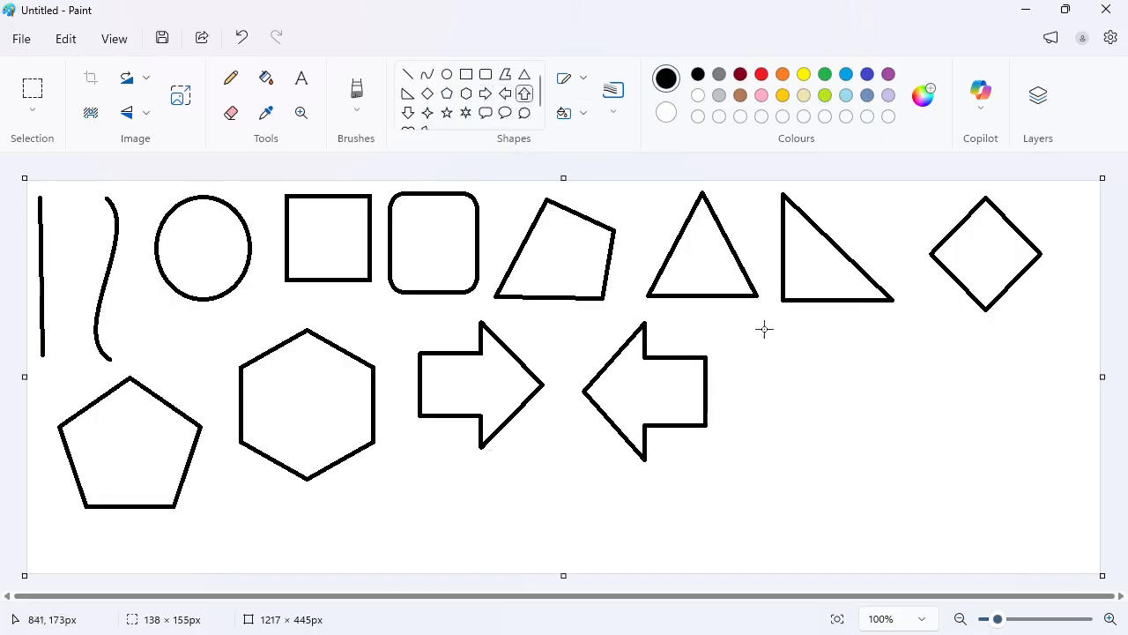
{"action": "left_click_drag", "start_coordinate": [741, 314], "coordinate": [846, 391]}
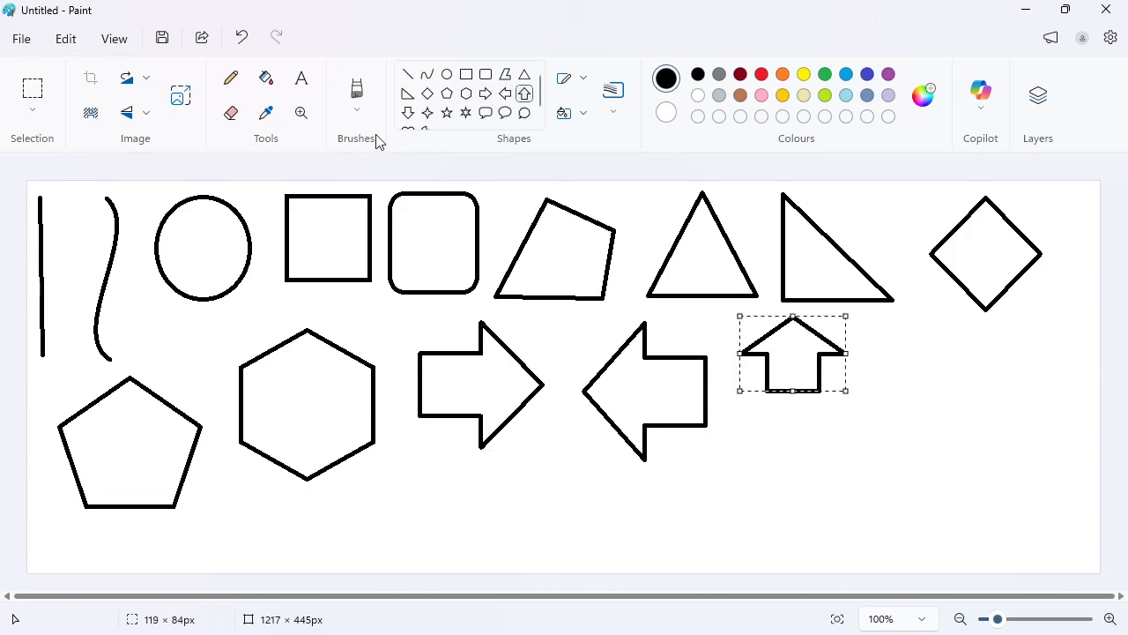
{"action": "left_click", "coordinate": [407, 113]}
{"action": "left_click_drag", "start_coordinate": [864, 326], "coordinate": [970, 427]}
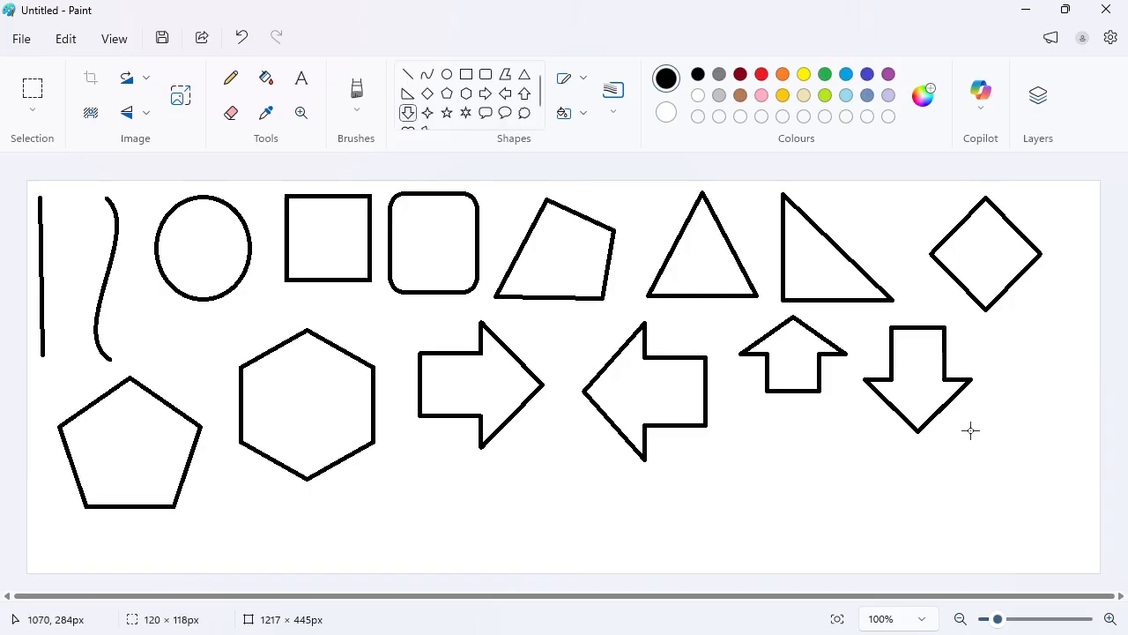
Draw a four-point star about 113 × 119 px right of the down arrow and a five-point star about 100 × 101 px below the hexagon.
{"action": "left_click", "coordinate": [425, 116]}
{"action": "left_click_drag", "start_coordinate": [992, 327], "coordinate": [1093, 432]}
{"action": "left_click", "coordinate": [447, 114]}
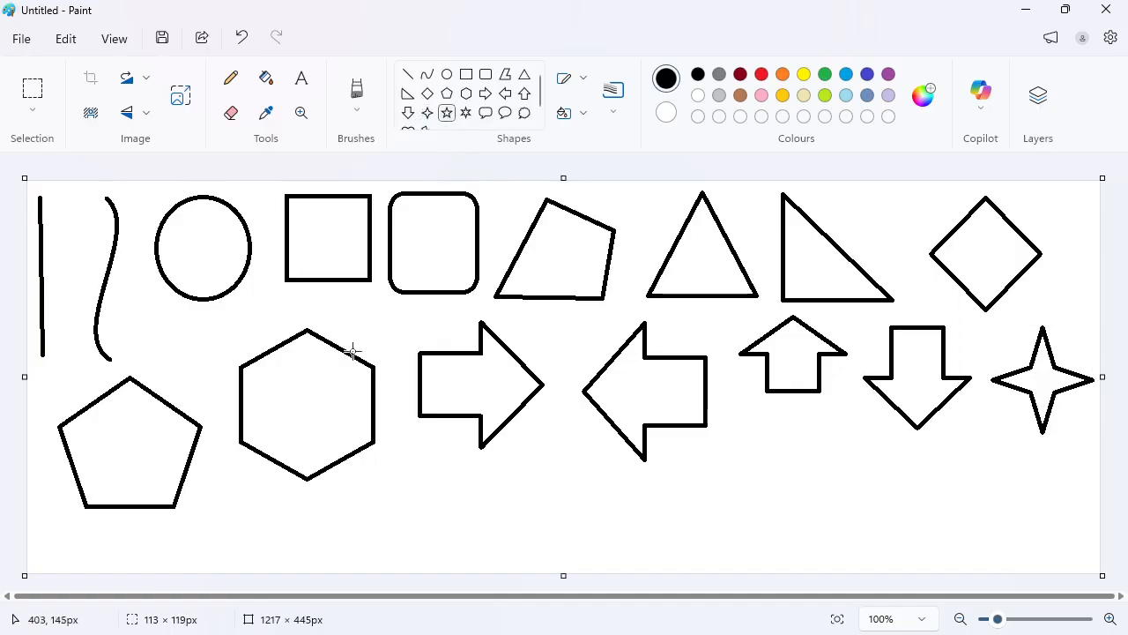
{"action": "left_click_drag", "start_coordinate": [208, 470], "coordinate": [296, 559]}
Draw a six-point star about 100 × 103 px beside the five-point star and a rounded rectangular callout about 133 × 122 px to its right.
{"action": "left_click", "coordinate": [465, 112]}
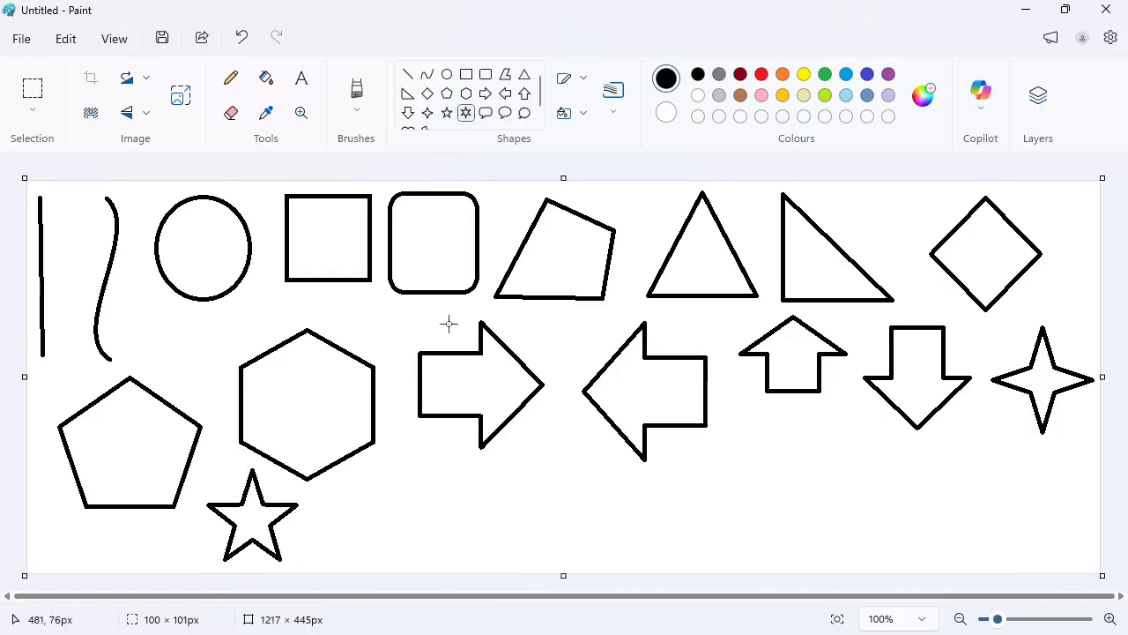
{"action": "left_click_drag", "start_coordinate": [334, 477], "coordinate": [424, 568]}
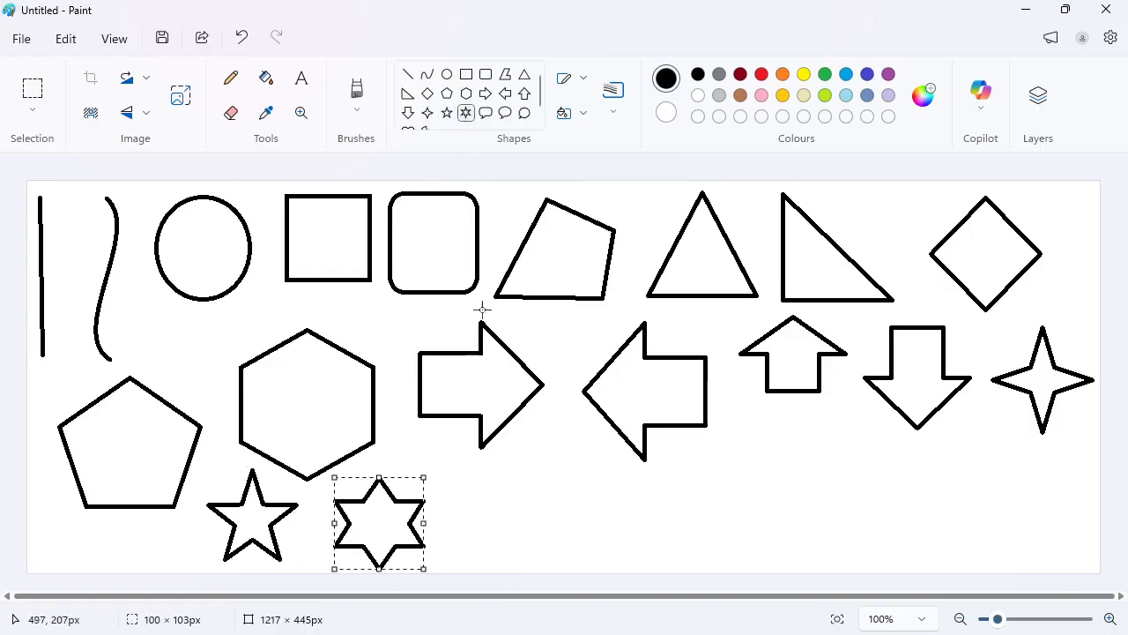
{"action": "left_click", "coordinate": [485, 113]}
{"action": "left_click_drag", "start_coordinate": [464, 455], "coordinate": [583, 563]}
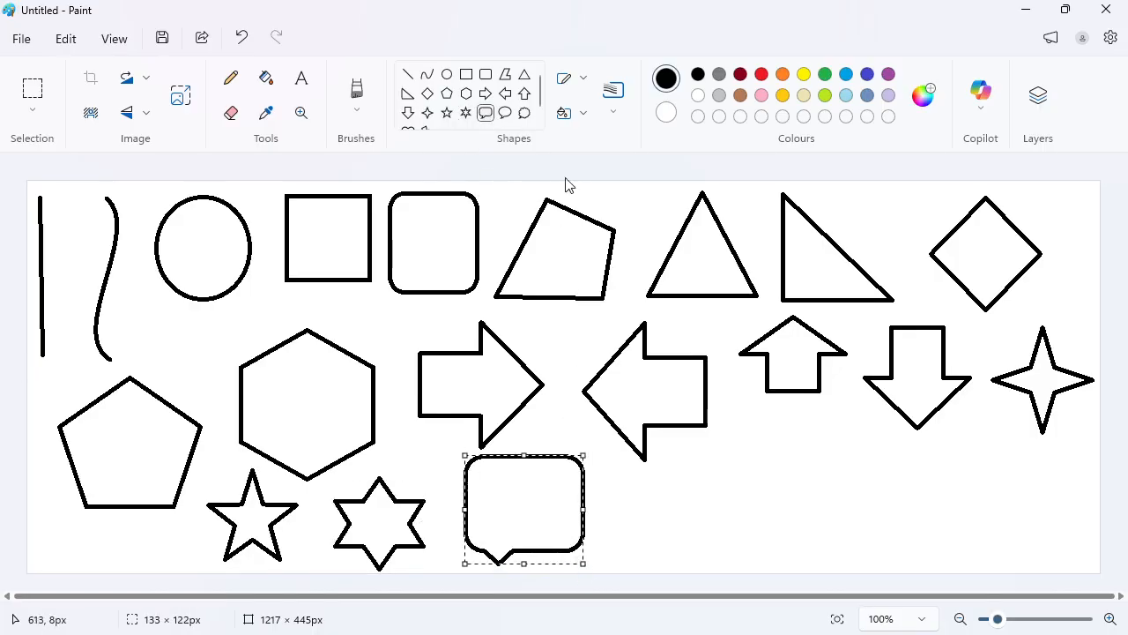
Draw an oval callout about 96 × 88 px beside the rounded callout and a cloud callout about 138 × 145 px to its right.
{"action": "left_click", "coordinate": [507, 112]}
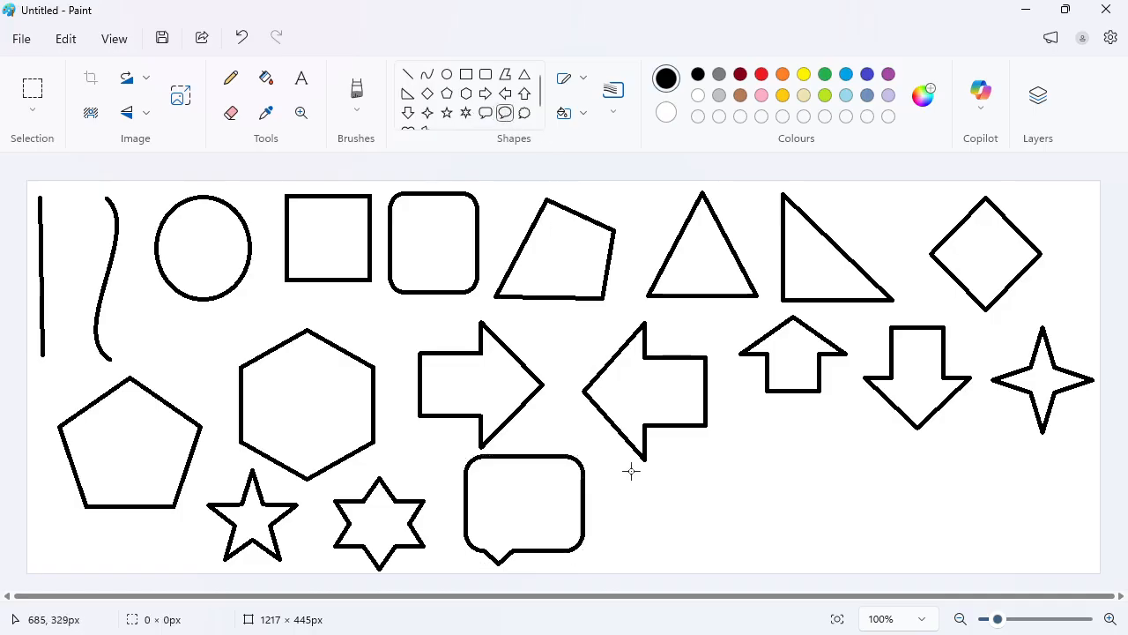
{"action": "left_click_drag", "start_coordinate": [629, 469], "coordinate": [718, 550]}
{"action": "left_click", "coordinate": [528, 114]}
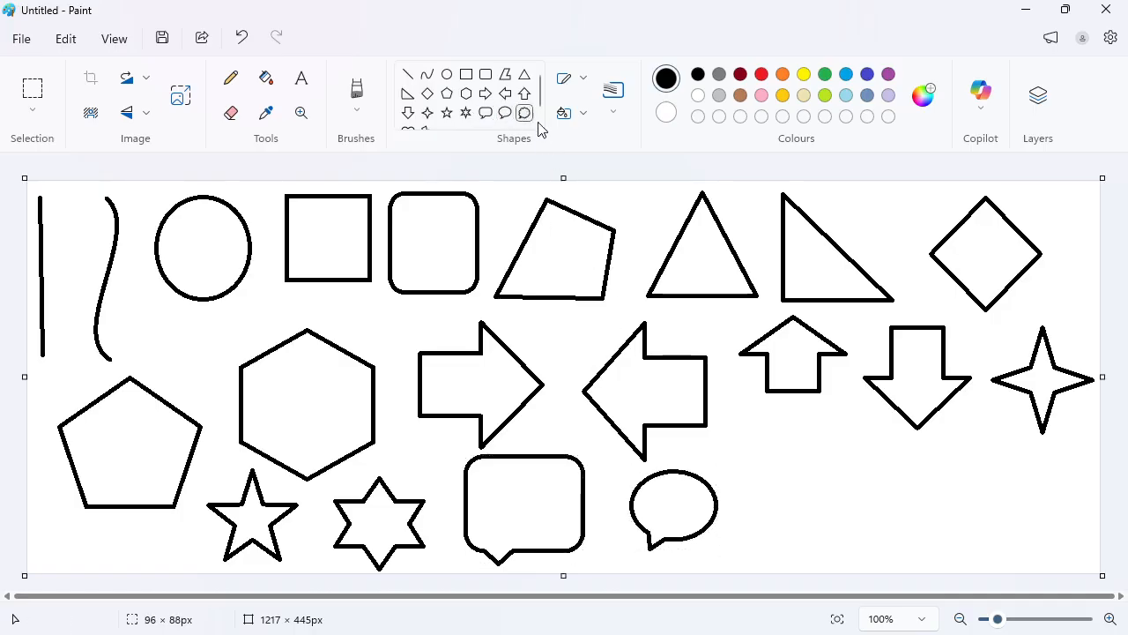
{"action": "left_click_drag", "start_coordinate": [745, 419], "coordinate": [868, 547]}
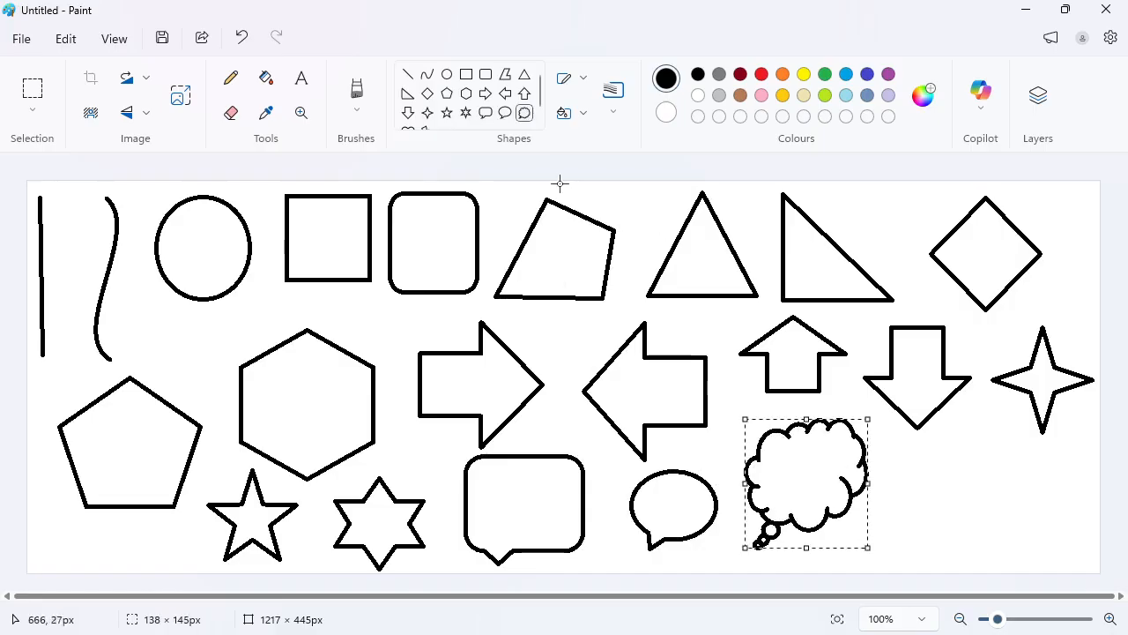
Draw a heart about 114 × 103 px beside the cloud callout and a lightning bolt about 92 × 97 px to its right.
{"action": "scroll", "coordinate": [489, 108], "scroll_direction": "down", "scroll_amount": 1}
{"action": "left_click", "coordinate": [408, 118]}
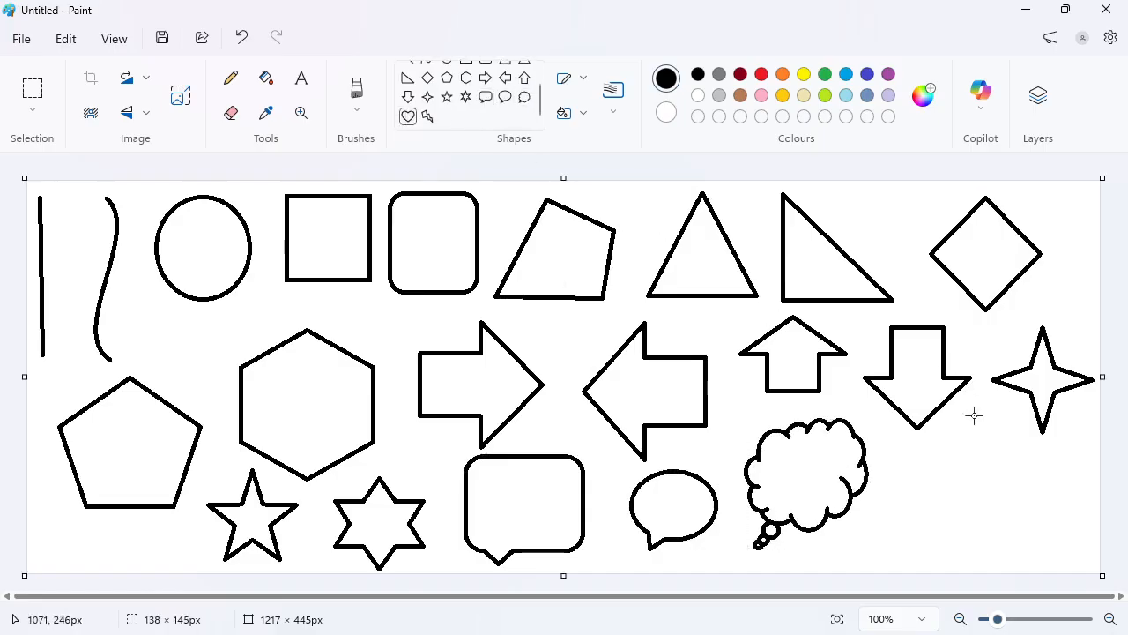
{"action": "left_click_drag", "start_coordinate": [893, 442], "coordinate": [994, 533]}
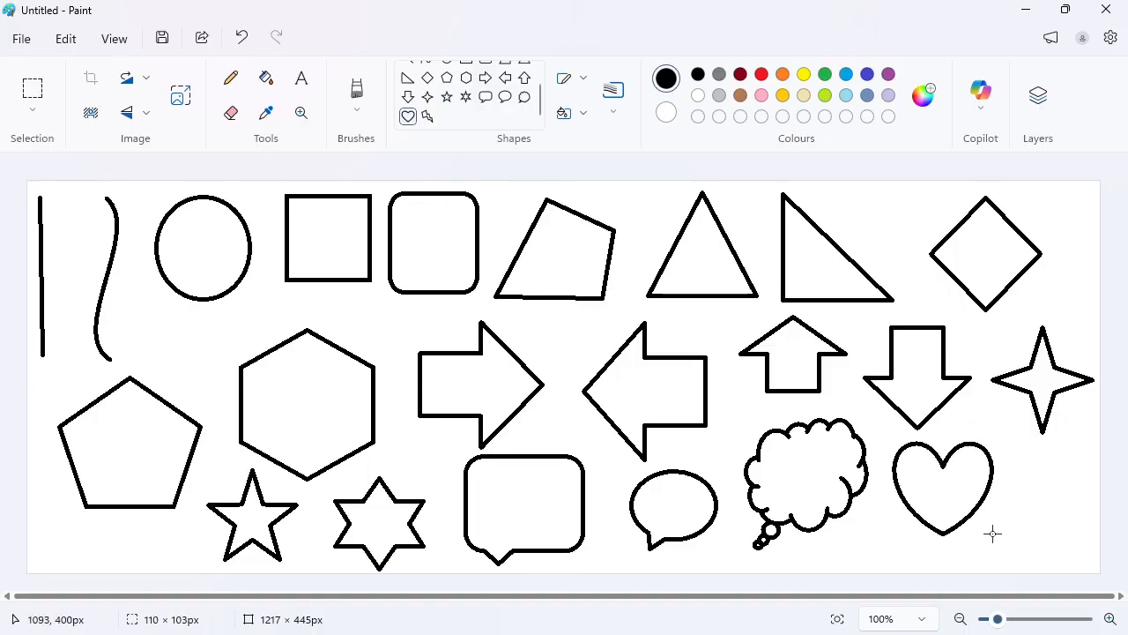
{"action": "left_click", "coordinate": [428, 118]}
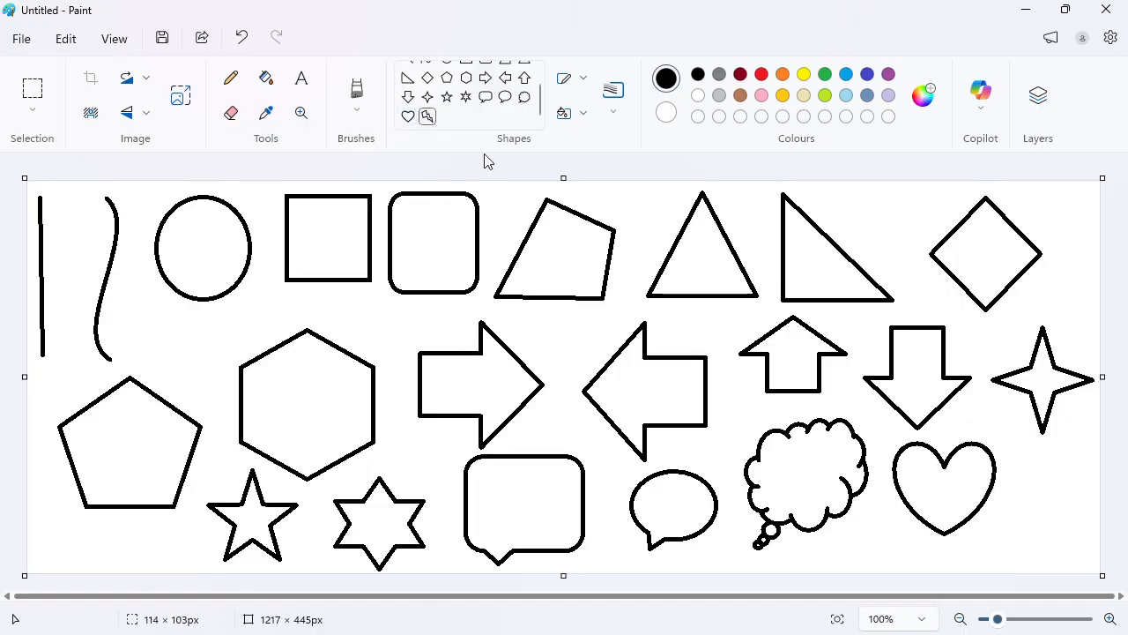
{"action": "mouse_move", "coordinate": [1012, 462]}
{"action": "left_mouse_down"}
{"action": "mouse_move", "coordinate": [1081, 518]}
{"action": "mouse_move", "coordinate": [1093, 546]}
{"action": "left_mouse_up"}
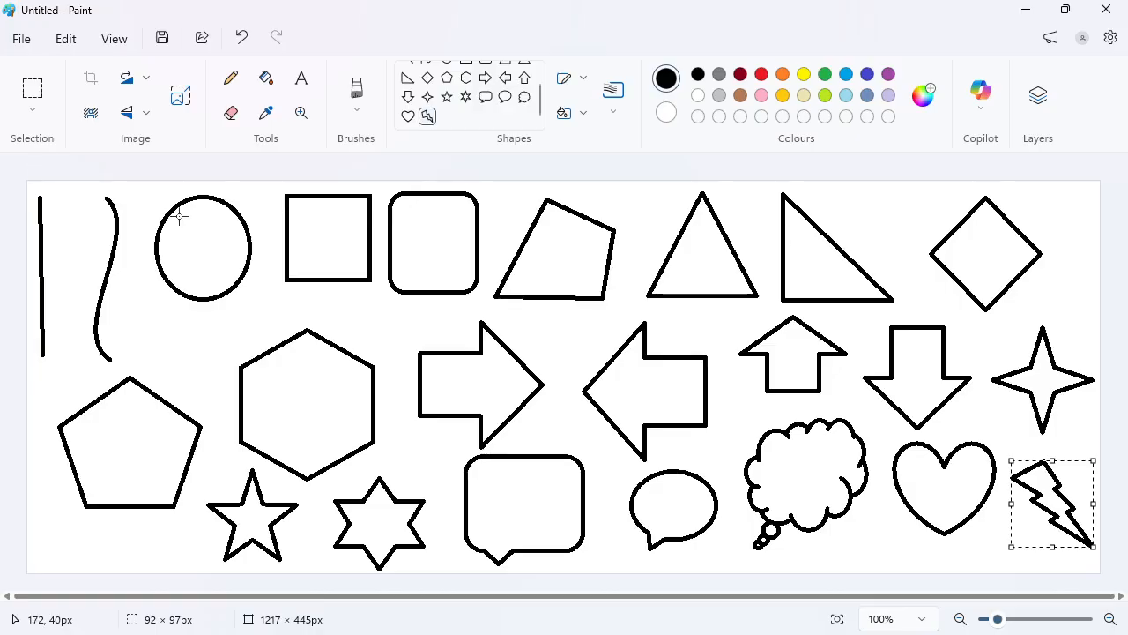
Fill the circle, square, rounded rectangle and four-sided polygon with red.
{"action": "left_click", "coordinate": [267, 82]}
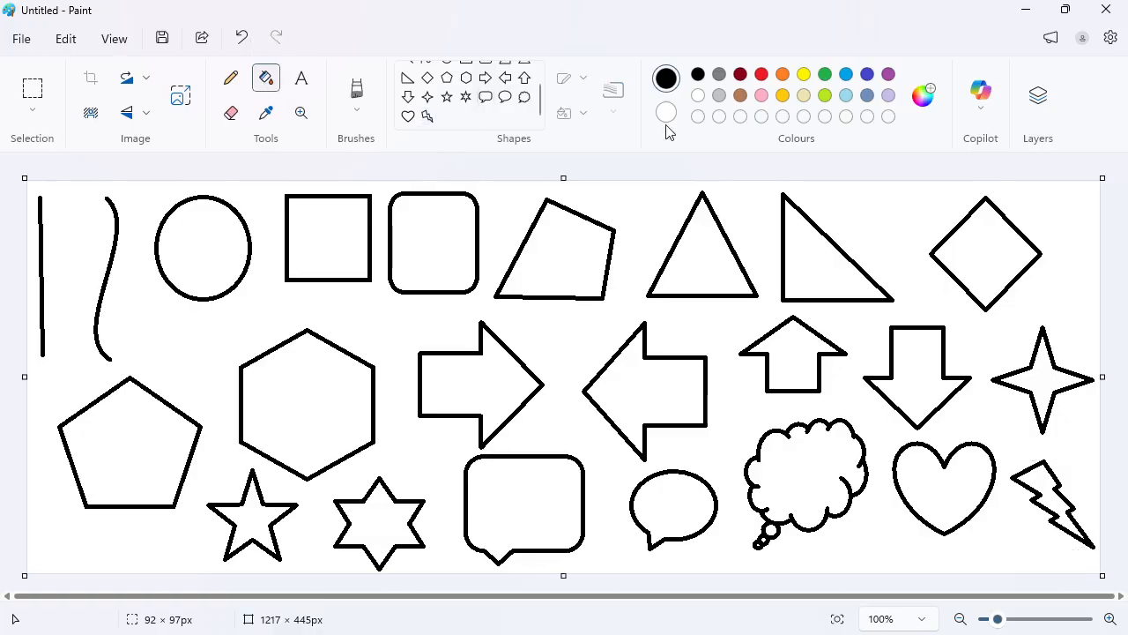
{"action": "left_click", "coordinate": [762, 74]}
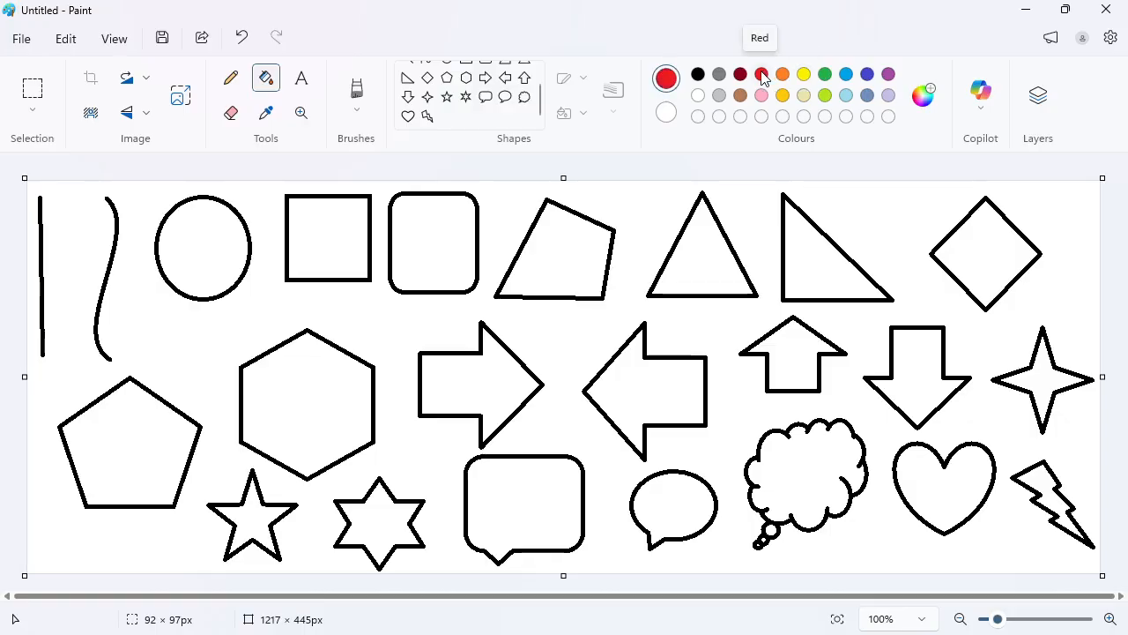
{"action": "left_click", "coordinate": [196, 238]}
{"action": "left_click", "coordinate": [349, 255]}
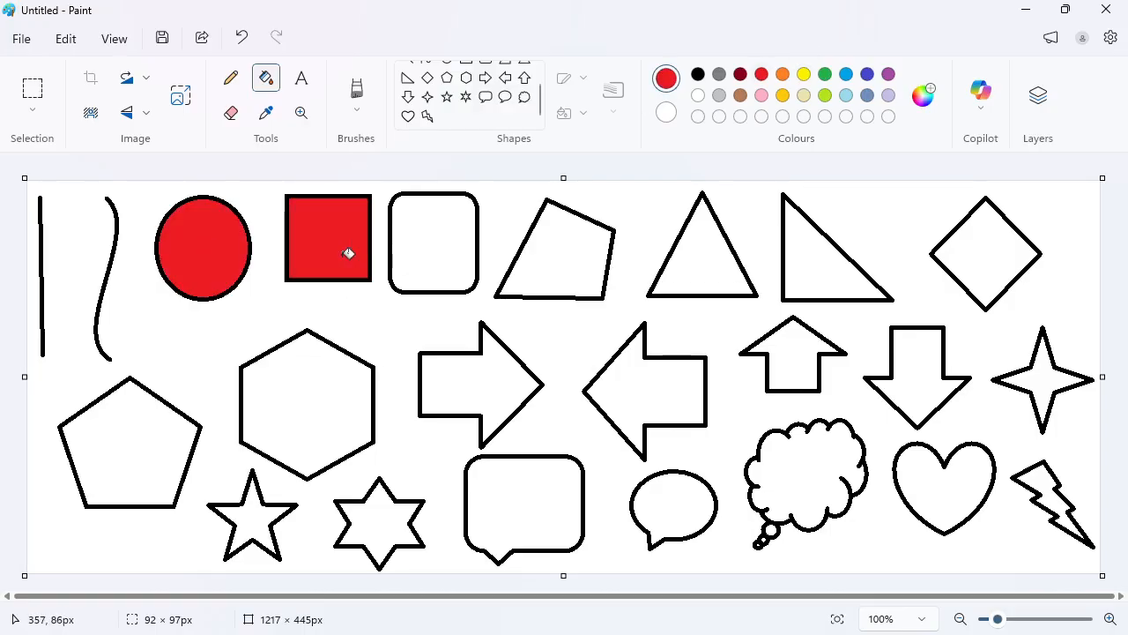
{"action": "left_click", "coordinate": [428, 253]}
{"action": "left_click", "coordinate": [537, 253]}
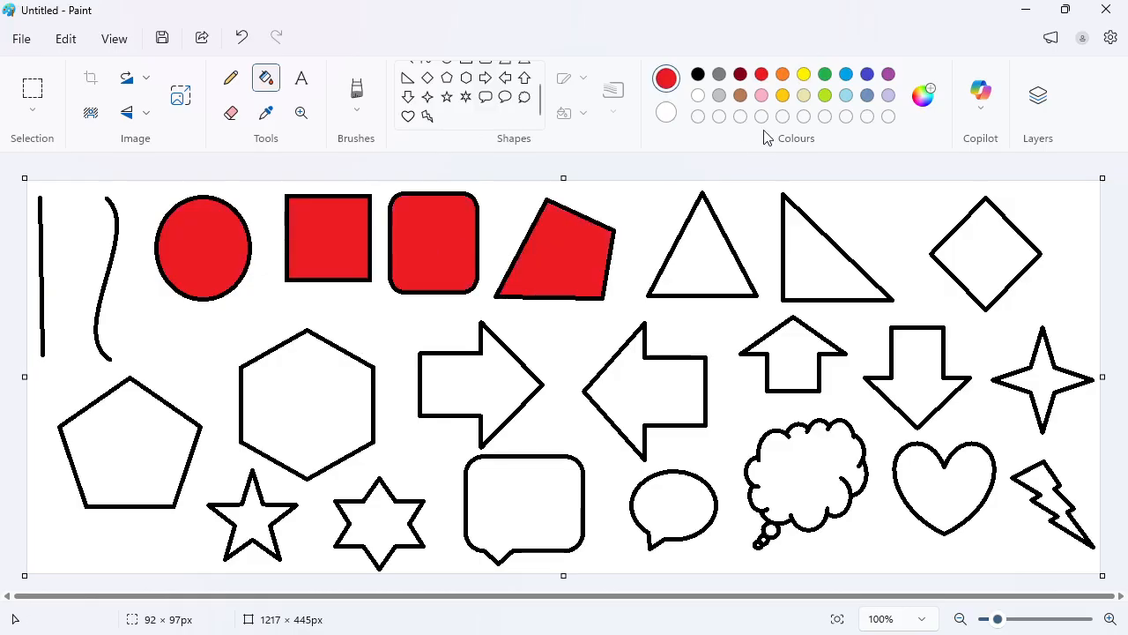
Fill the triangle, the right triangle and the diamond with yellow.
{"action": "left_click", "coordinate": [804, 74]}
{"action": "left_click", "coordinate": [718, 256]}
{"action": "left_click", "coordinate": [829, 261]}
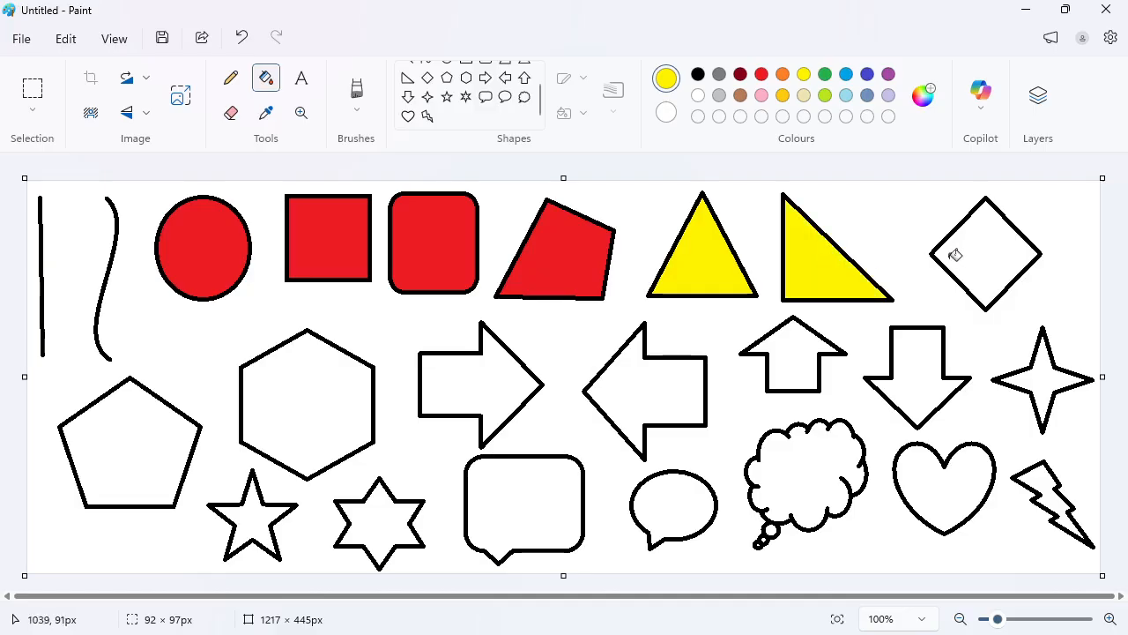
{"action": "left_click", "coordinate": [962, 243]}
Fill the pentagon, hexagon and right arrow with light blue, and recolour the red square's outline in the same blue.
{"action": "left_click", "coordinate": [848, 76]}
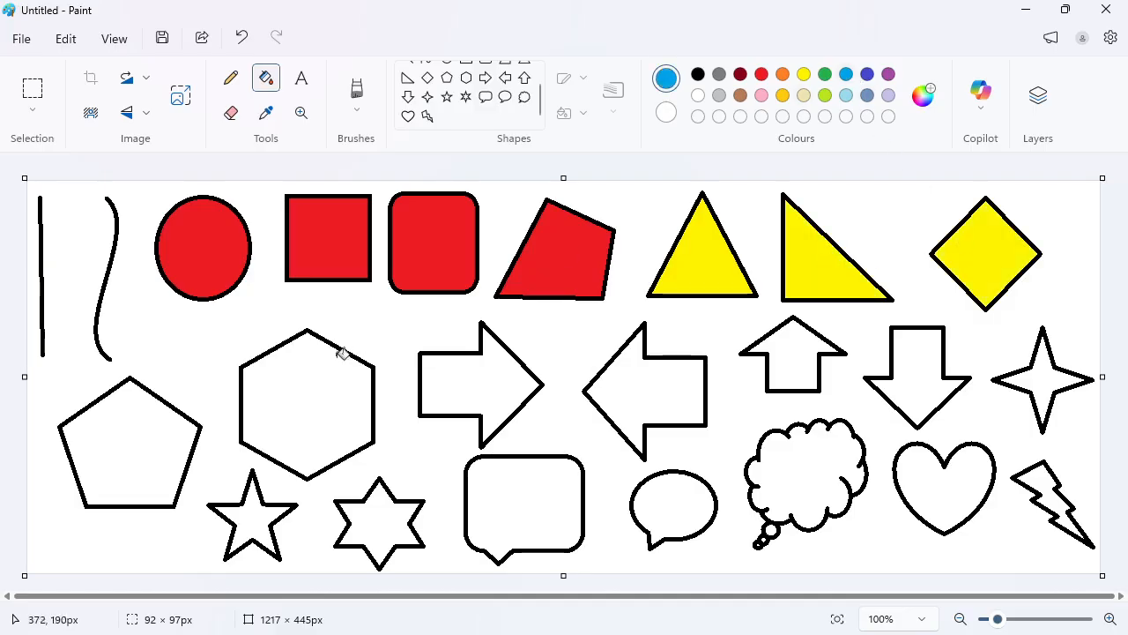
{"action": "left_click", "coordinate": [133, 426]}
{"action": "left_click", "coordinate": [307, 414]}
{"action": "left_click", "coordinate": [456, 382]}
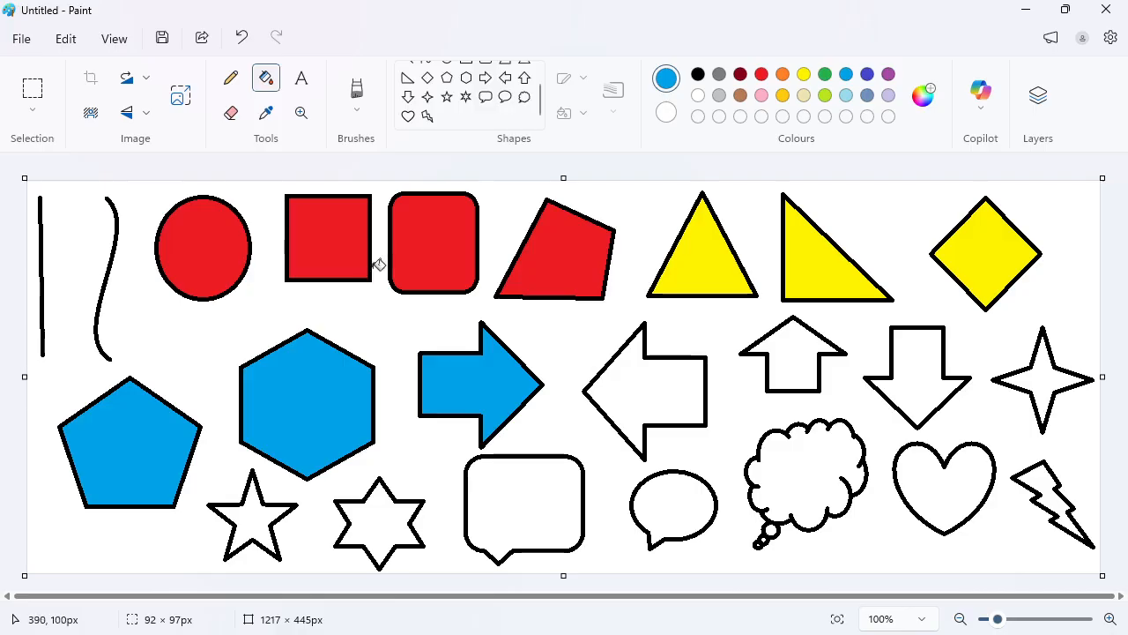
{"action": "left_click", "coordinate": [370, 216]}
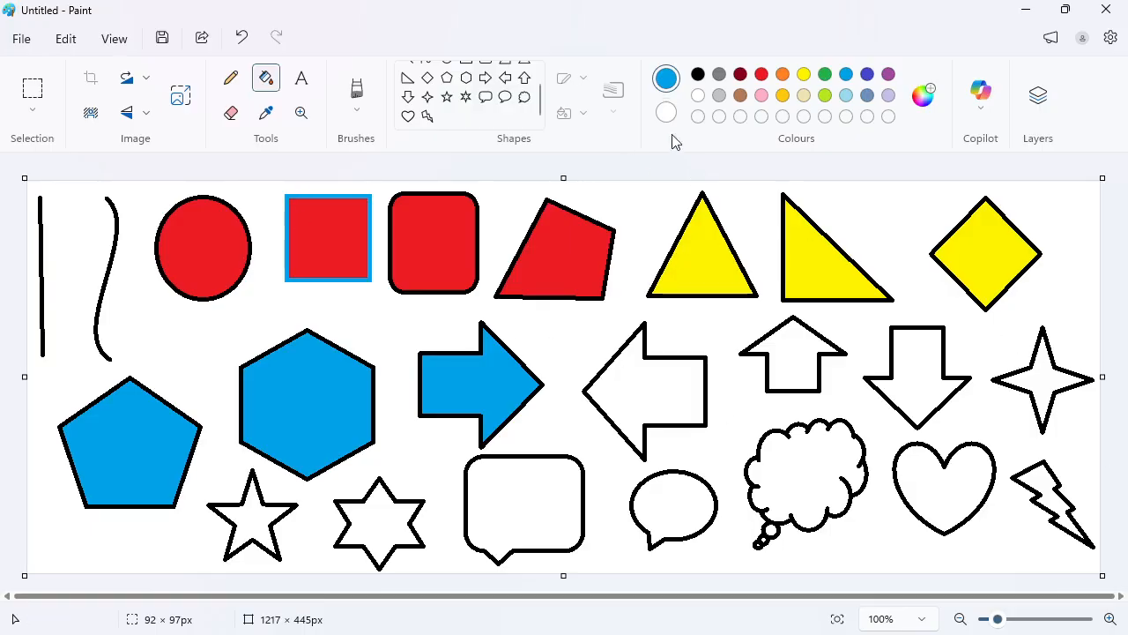
Choose the line shape and review the available shape outline styles without changing the outline.
{"action": "scroll", "coordinate": [541, 92], "scroll_direction": "up", "scroll_amount": 2}
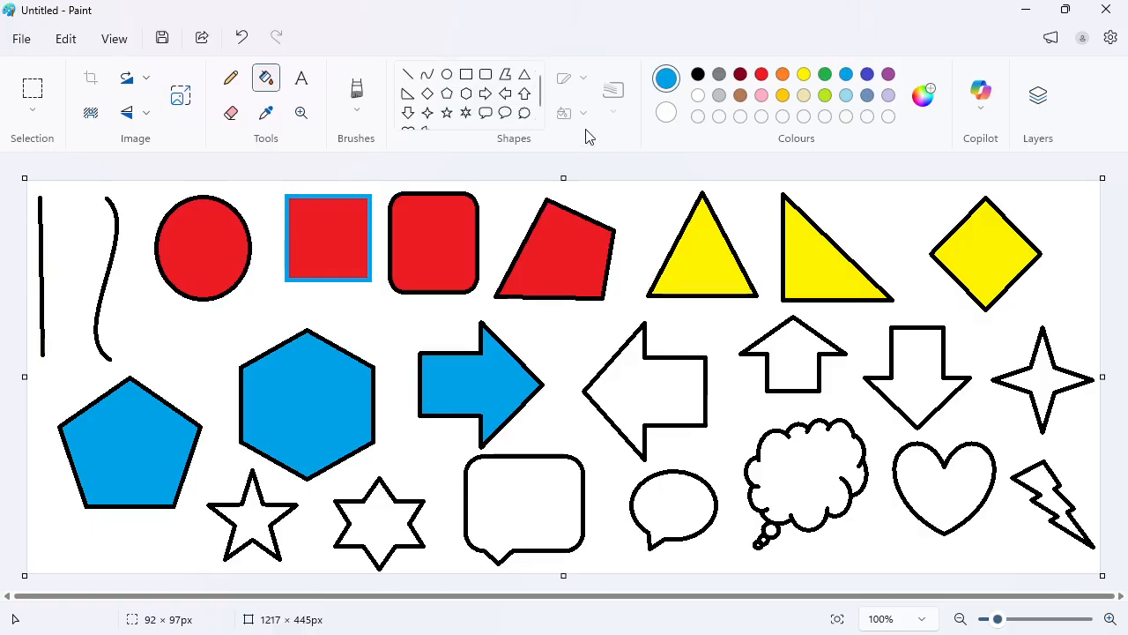
{"action": "left_click", "coordinate": [231, 78]}
{"action": "left_click", "coordinate": [409, 75]}
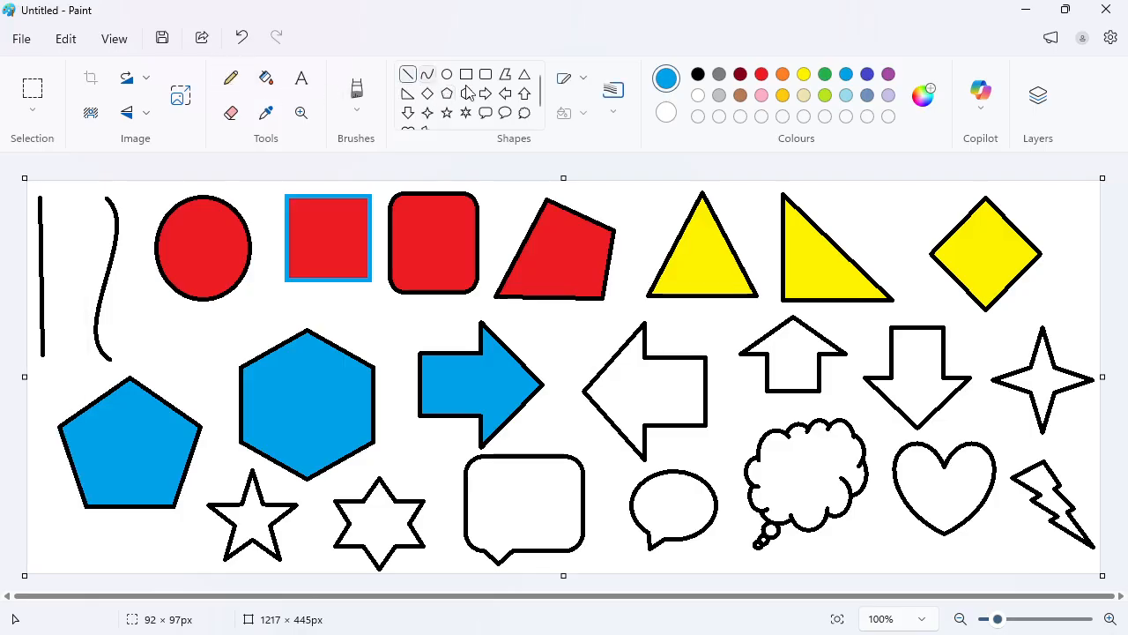
{"action": "left_click", "coordinate": [587, 82]}
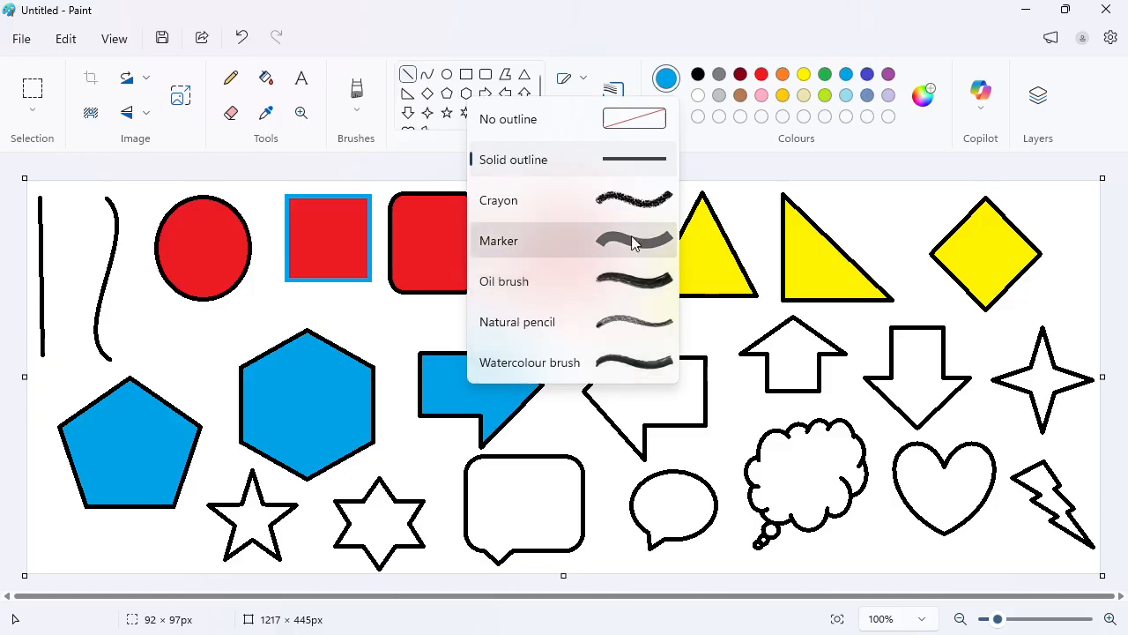
{"action": "left_click", "coordinate": [667, 36]}
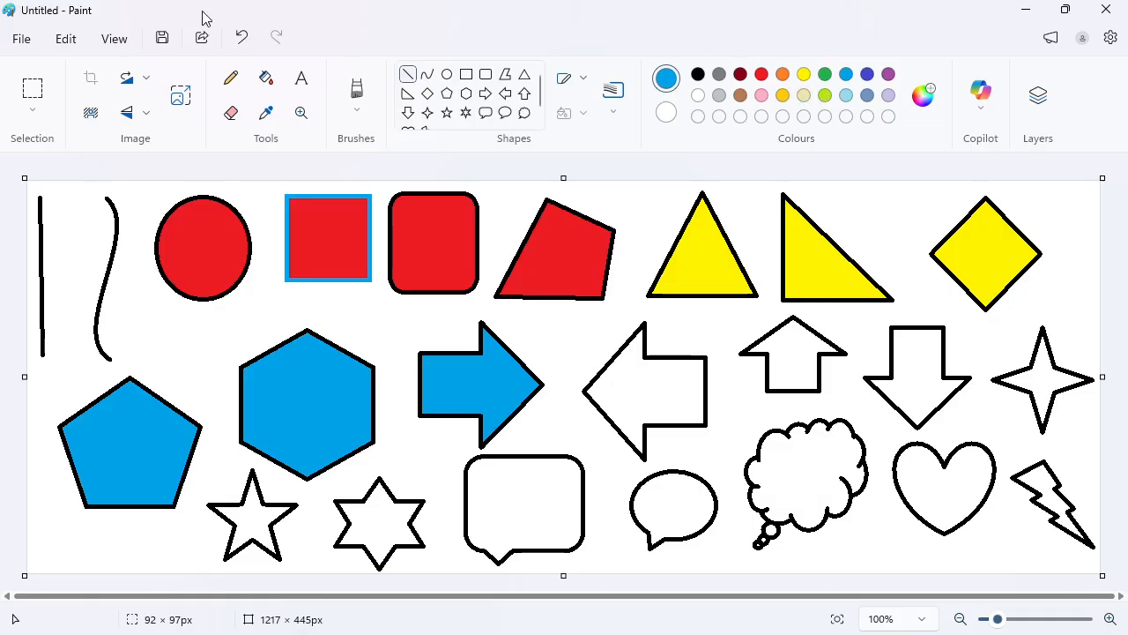
Start saving the drawing, clear the proposed file name, choose the Desktop folder as the location and cancel the save.
{"action": "left_click", "coordinate": [20, 42]}
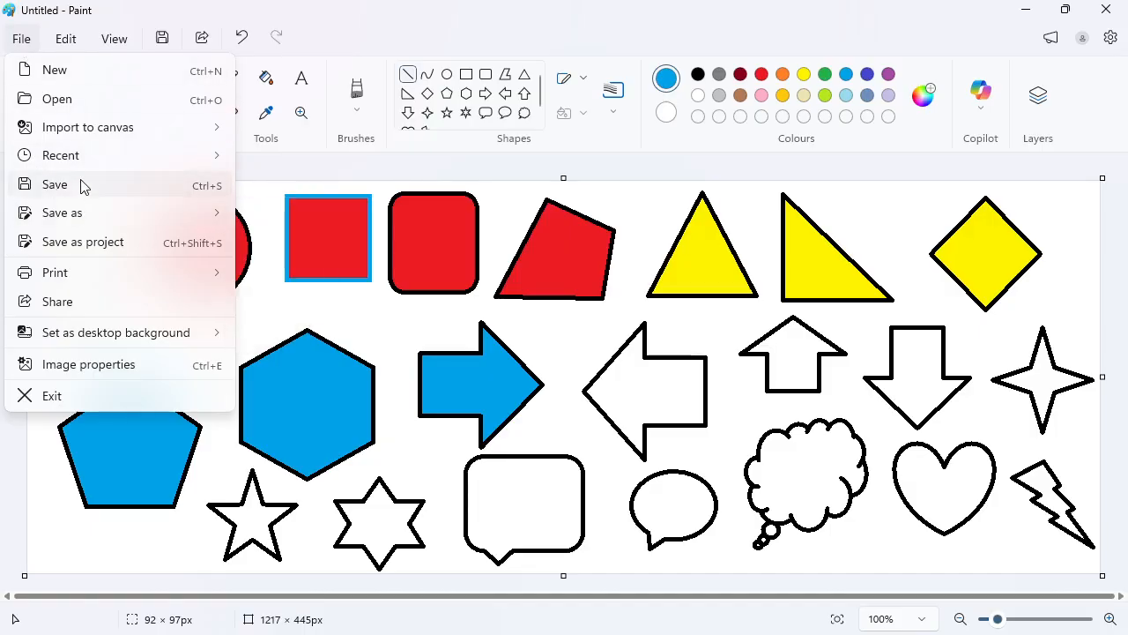
{"action": "mouse_move", "coordinate": [85, 217]}
{"action": "left_click", "coordinate": [175, 184]}
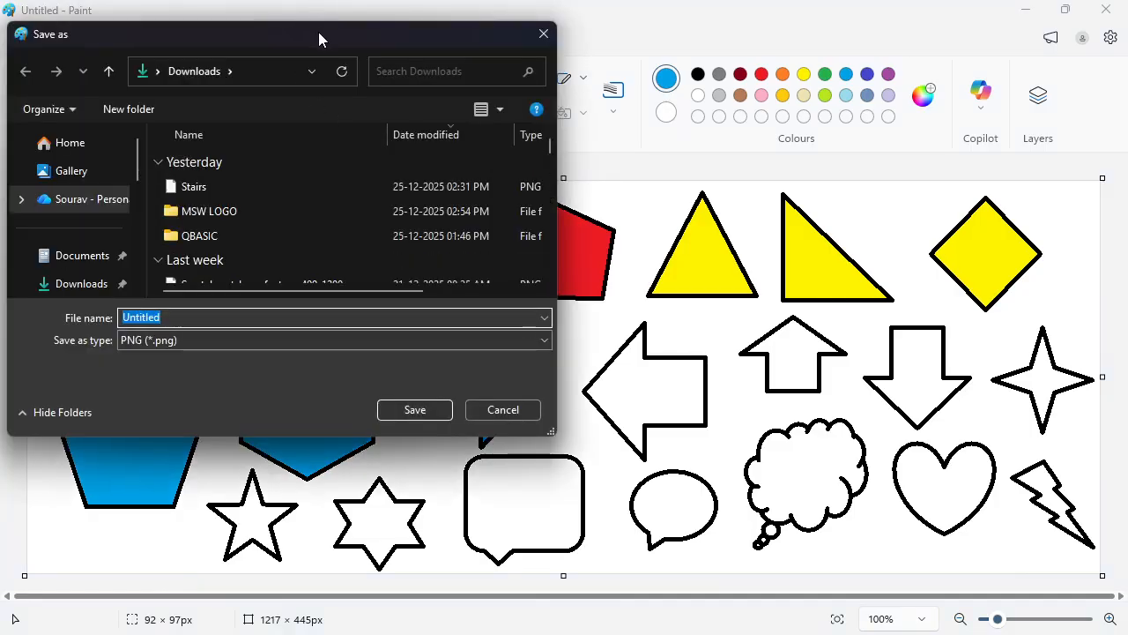
{"action": "left_click_drag", "start_coordinate": [318, 32], "coordinate": [644, 112]}
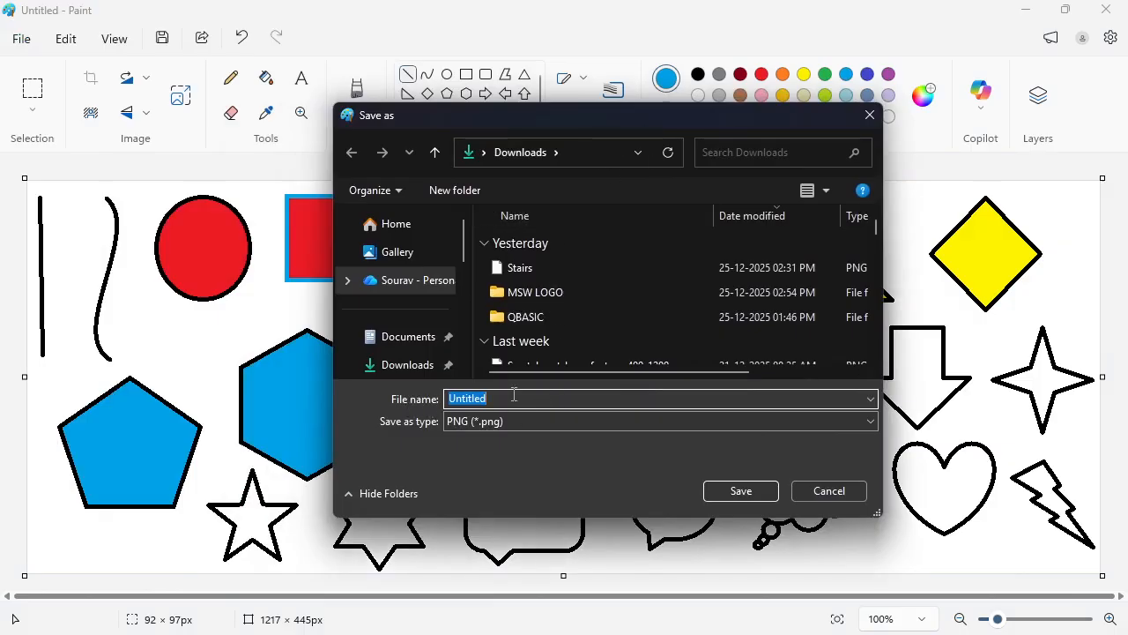
{"action": "left_click_drag", "start_coordinate": [514, 394], "coordinate": [444, 401]}
{"action": "key", "text": "BackSpace"}
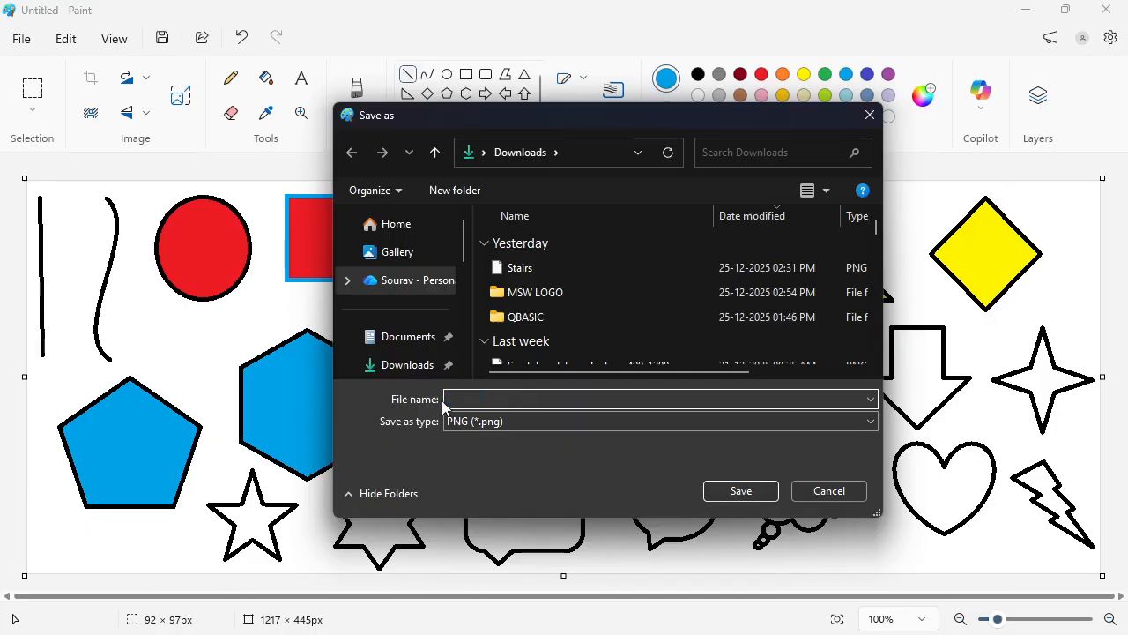
{"action": "left_click_drag", "start_coordinate": [465, 236], "coordinate": [466, 284]}
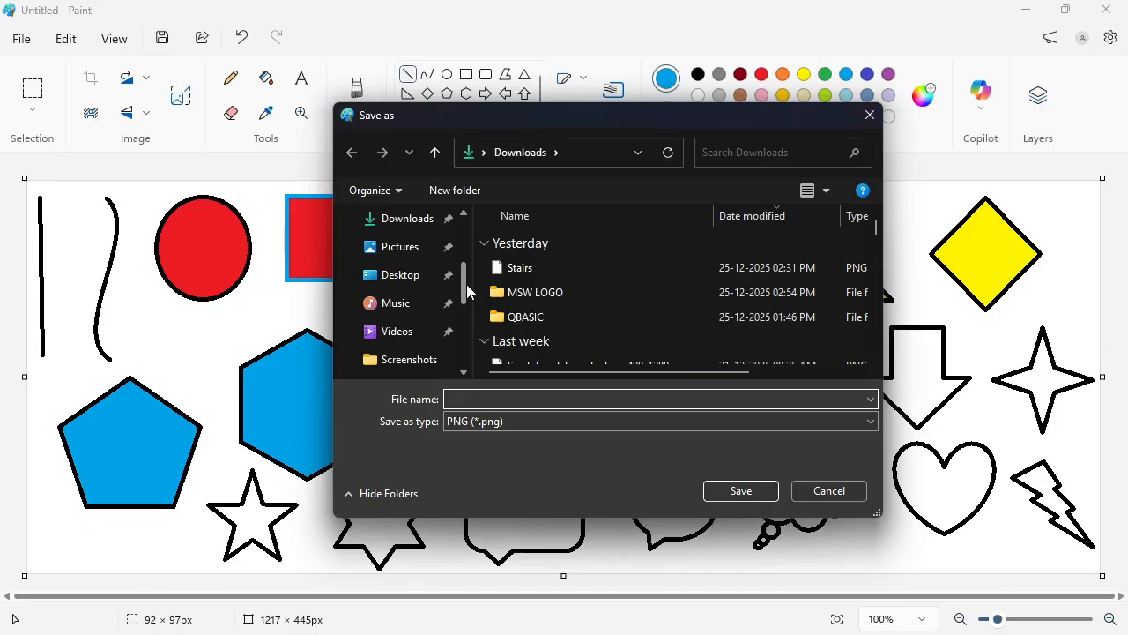
{"action": "left_click", "coordinate": [400, 278]}
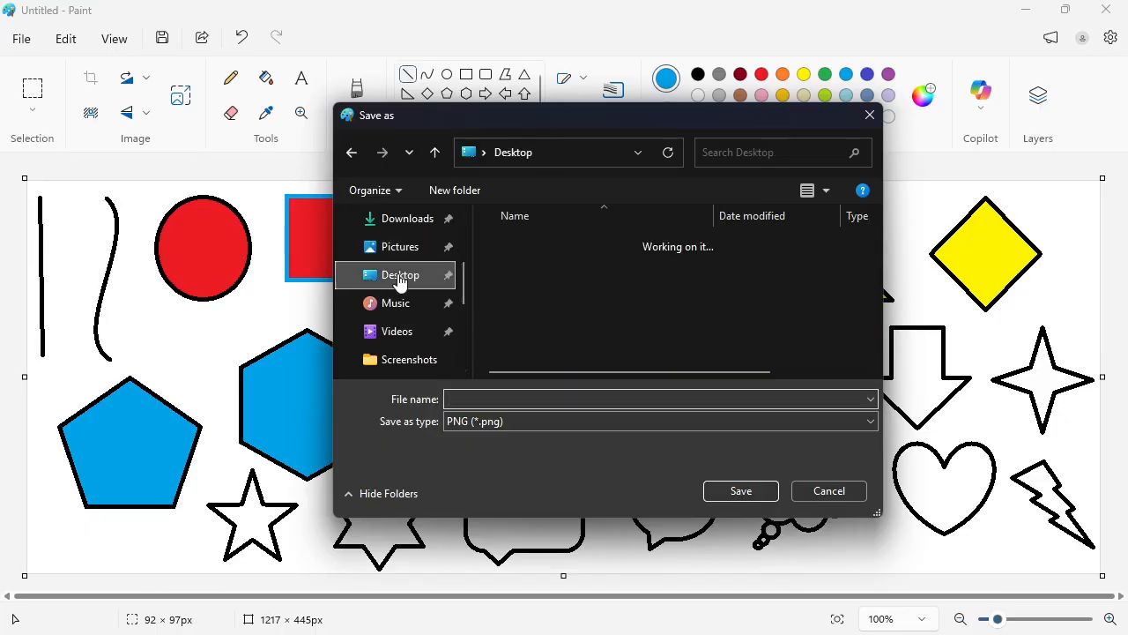
{"action": "left_click", "coordinate": [475, 403]}
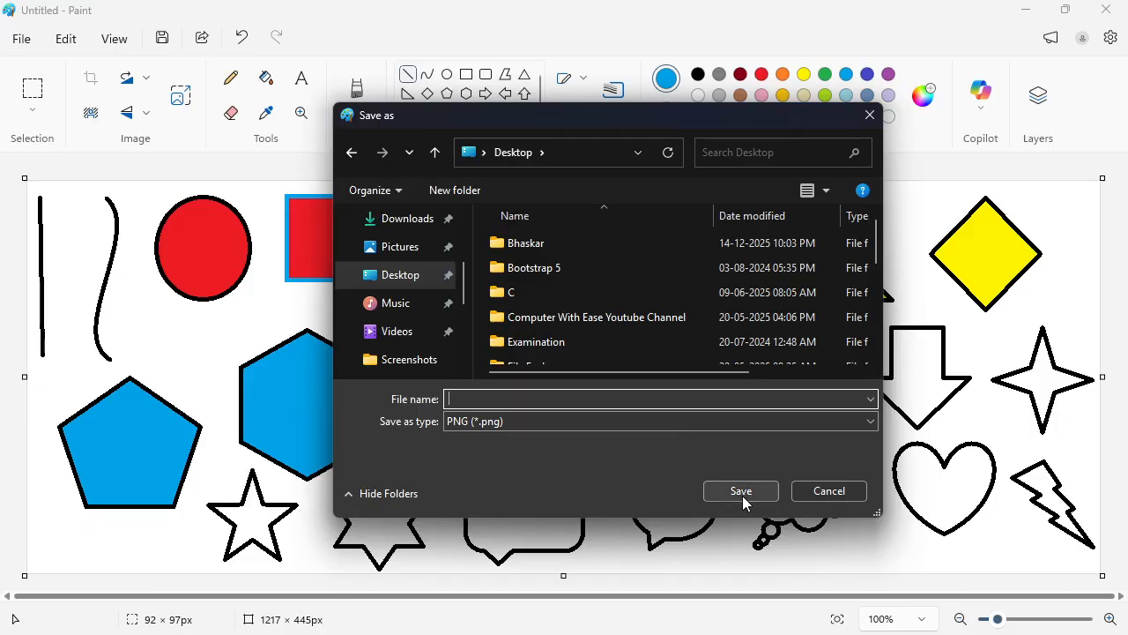
{"action": "left_click", "coordinate": [819, 491]}
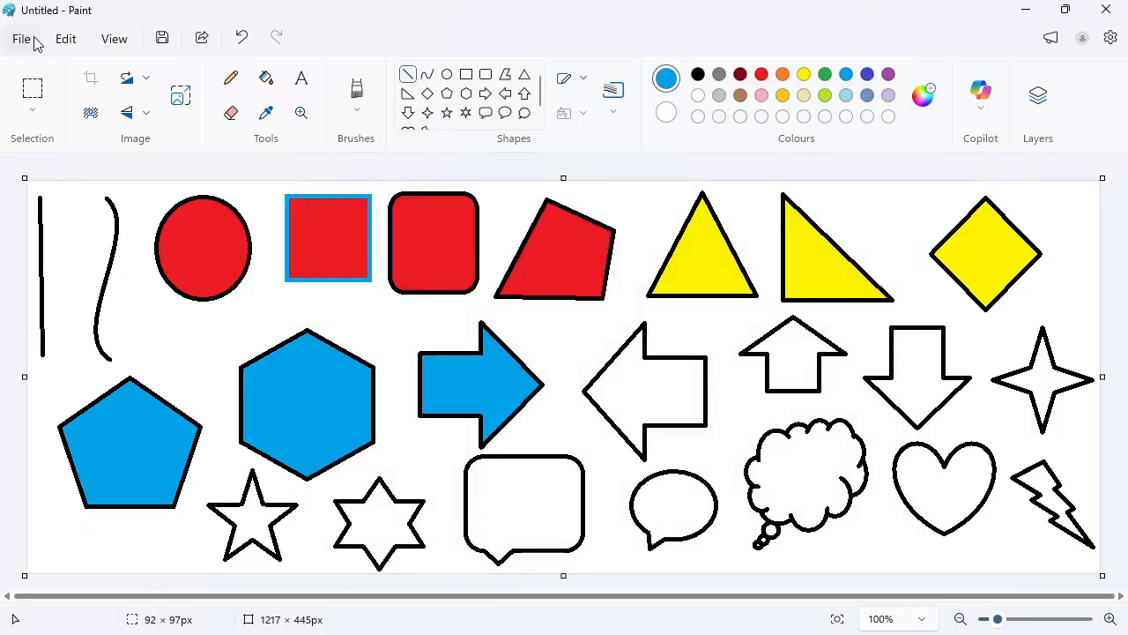
Preview the existing s2 picture from the Downloads folder and leave the Open dialog without opening it.
{"action": "left_click", "coordinate": [35, 44]}
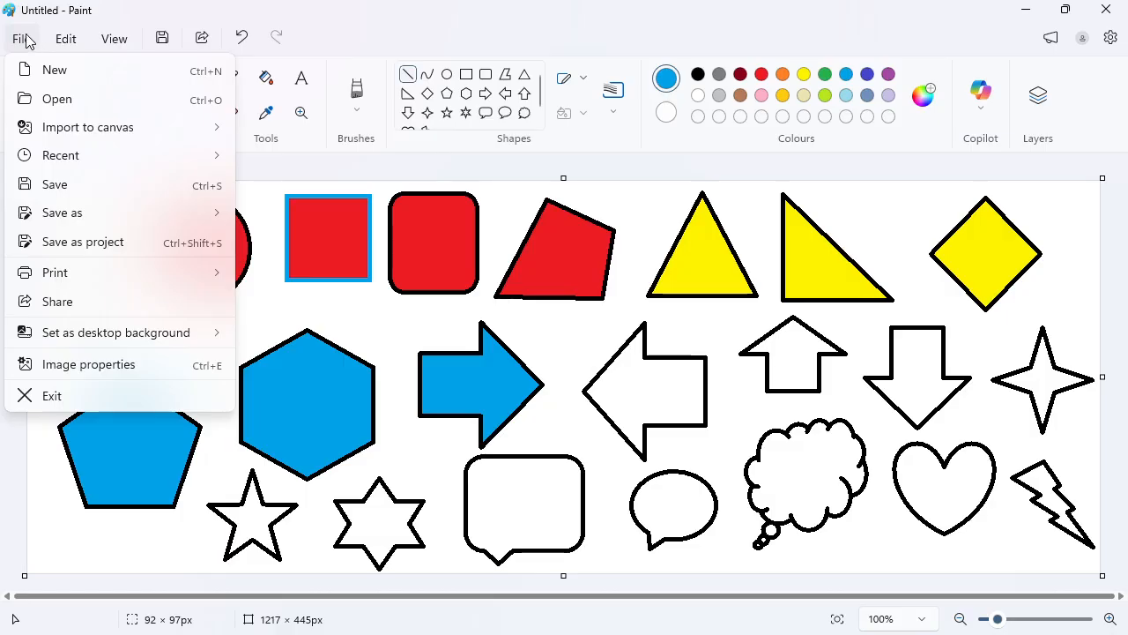
{"action": "left_click", "coordinate": [58, 100]}
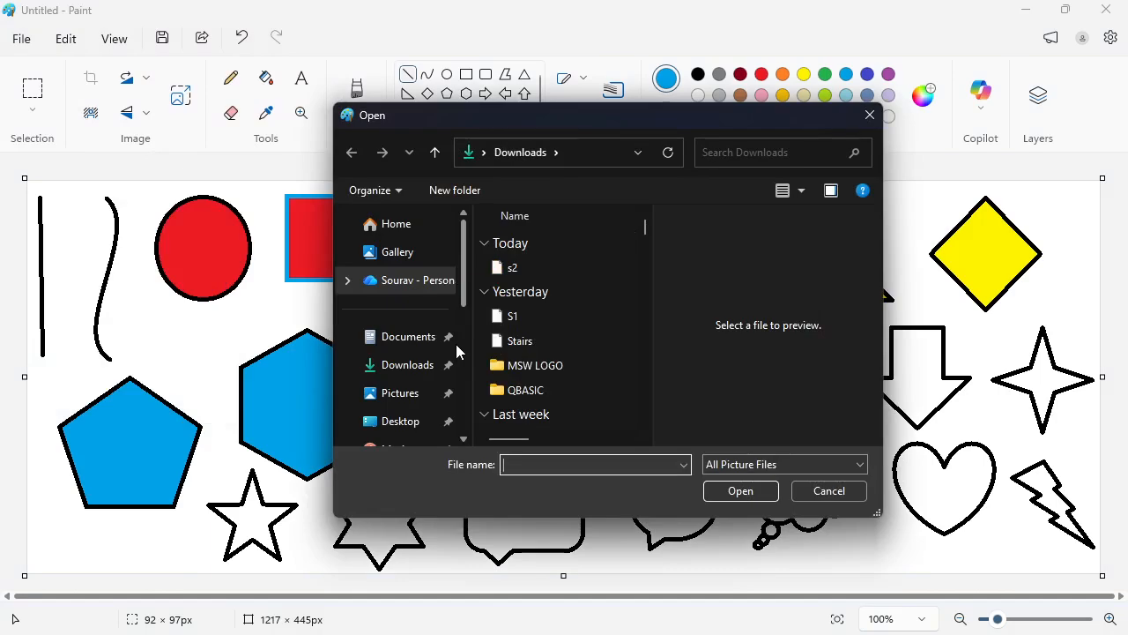
{"action": "left_click", "coordinate": [519, 268]}
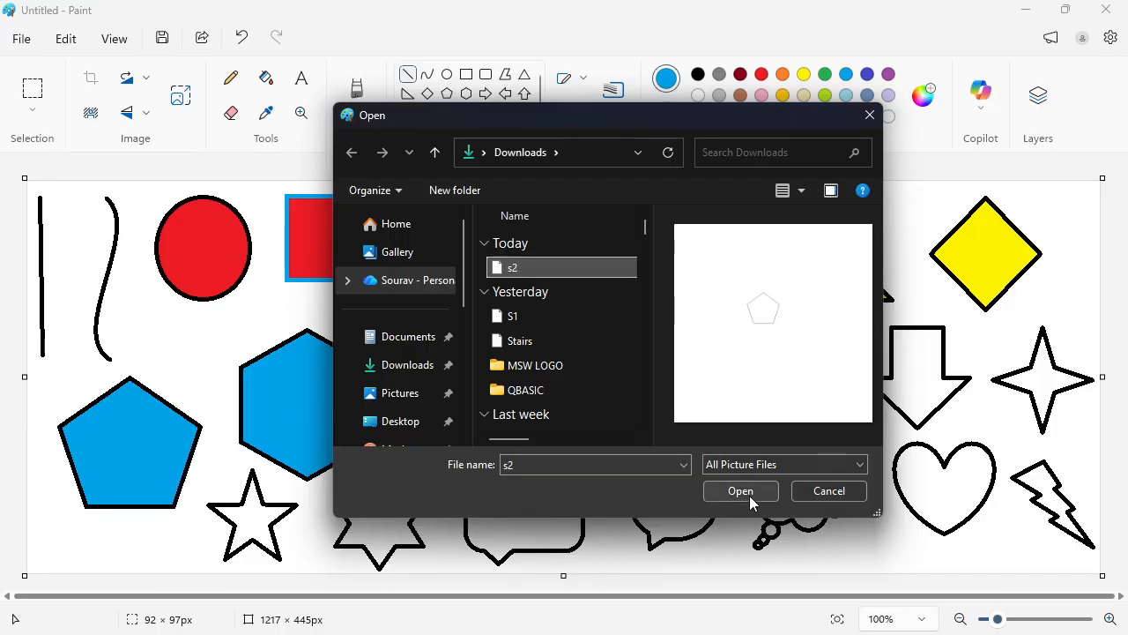
{"action": "left_click", "coordinate": [820, 496]}
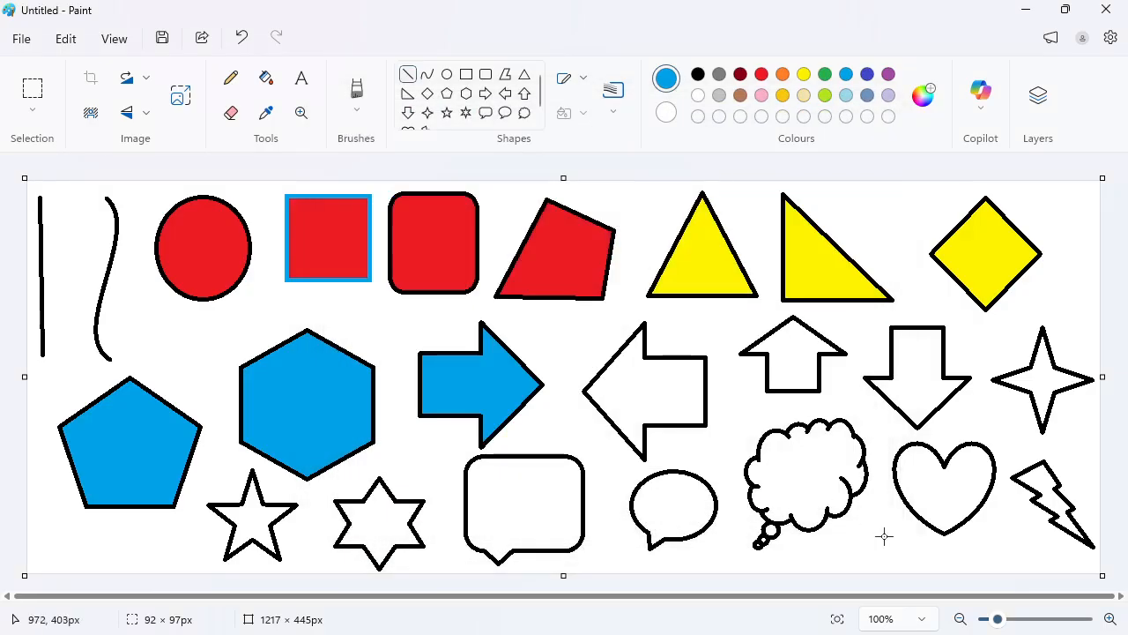